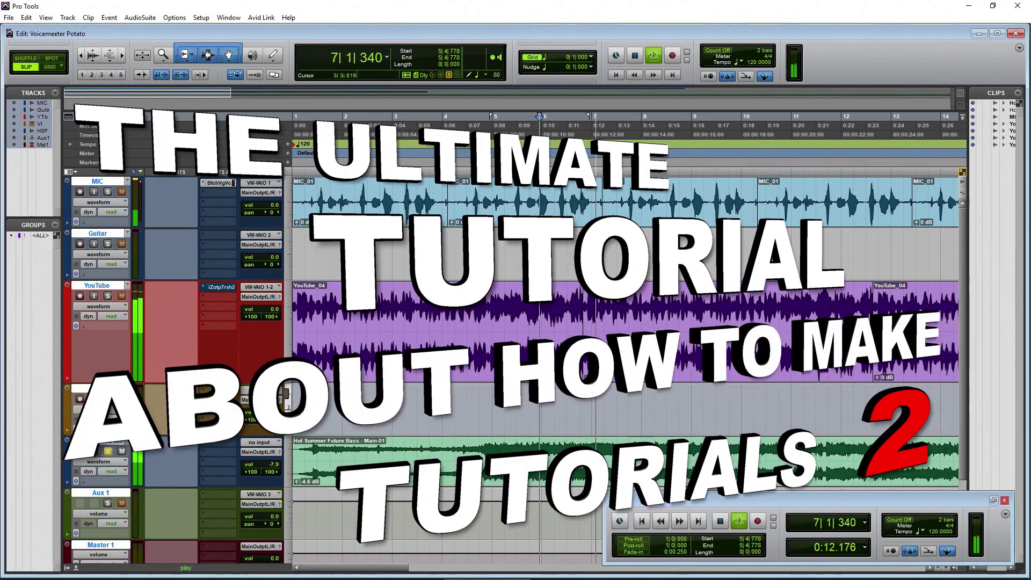
Step: Show Voicemeeter, OBS Studio and Streamlabs OBS, minimize them, and open the MIC track's BtchVgVc plugin
click(282, 570)
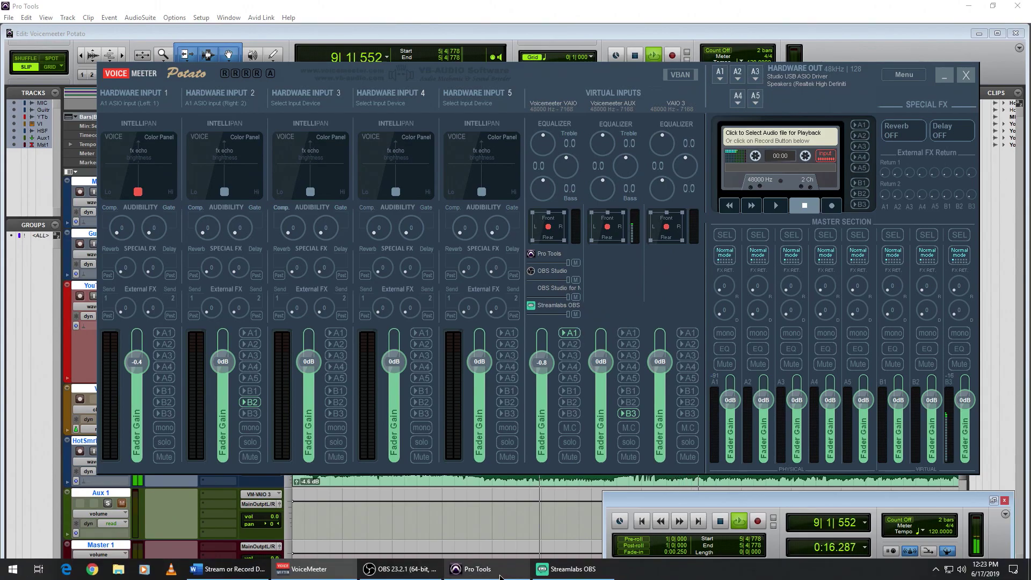
click(401, 571)
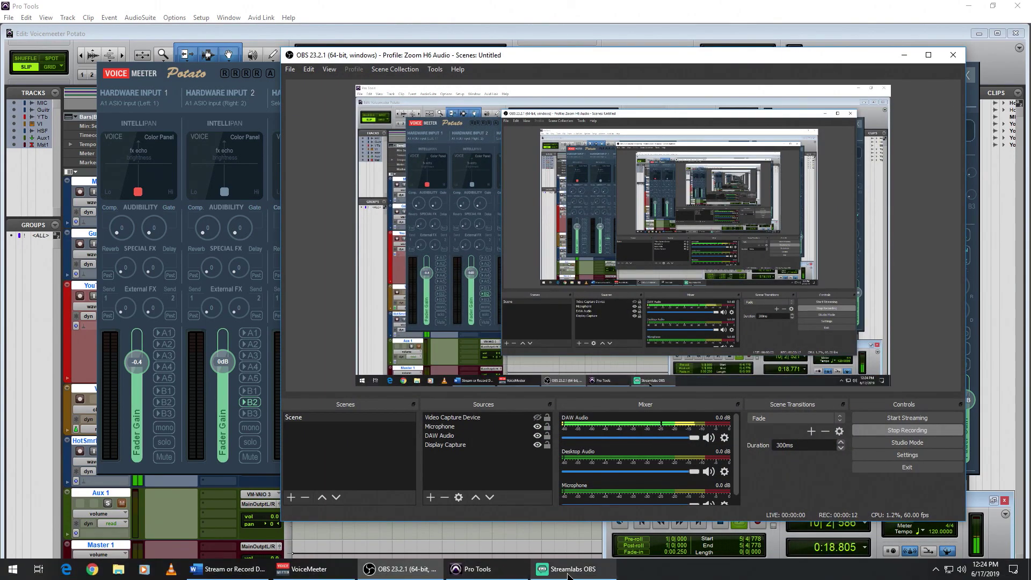
click(596, 571)
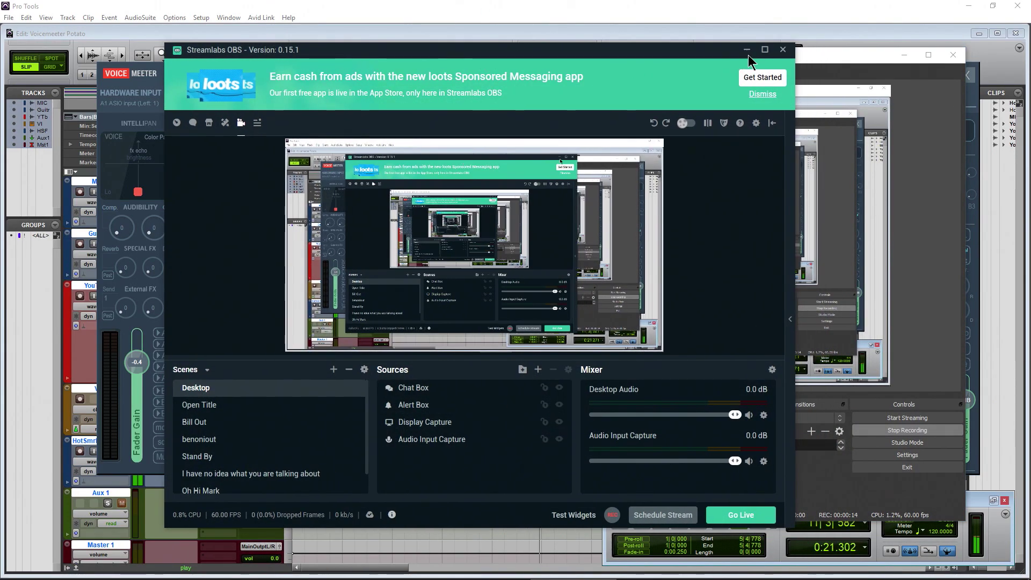
click(747, 50)
click(910, 66)
click(884, 84)
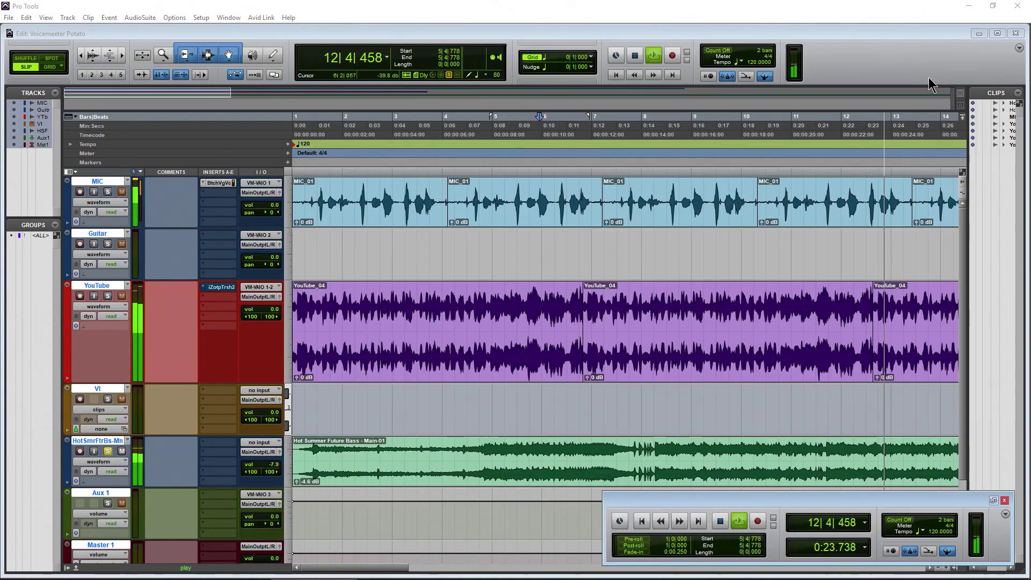
click(220, 183)
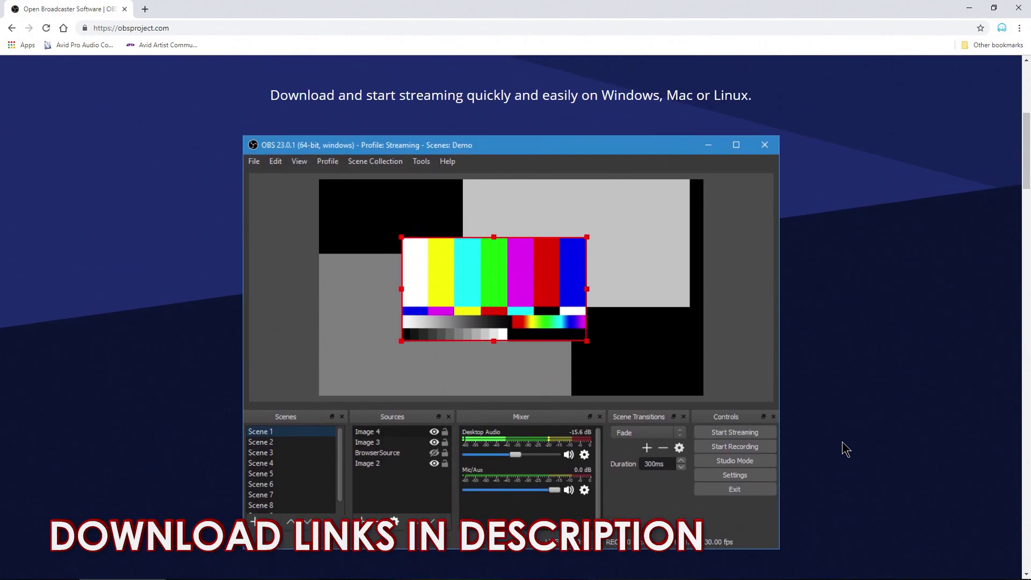
Step: Scroll the Streamlabs site down to the 'Go-live in seconds with Streamlabs OBS' Download button
scroll(847, 448, up, 6)
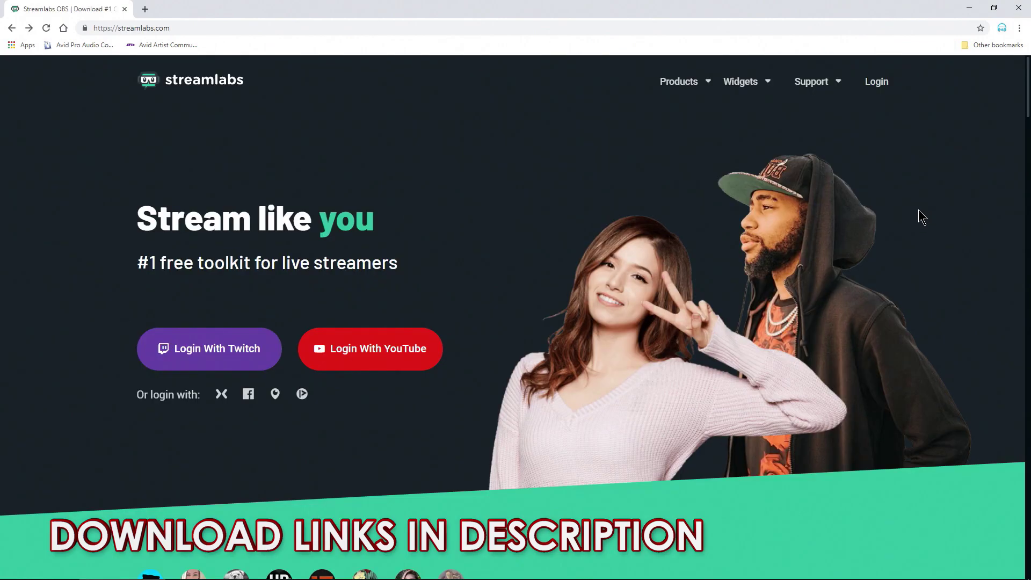
scroll(866, 197, down, 8)
scroll(840, 203, down, 10)
scroll(847, 207, down, 3)
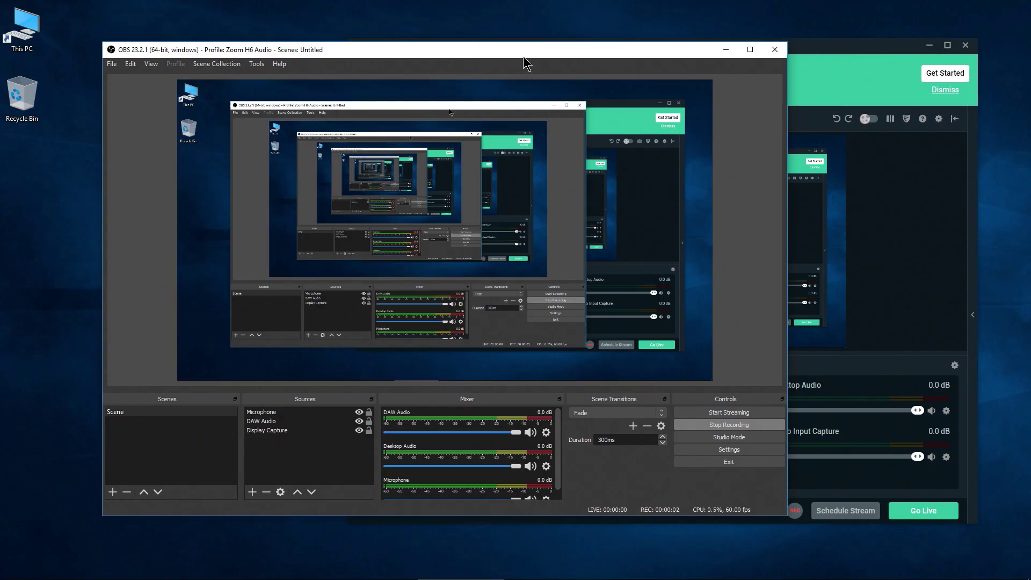
Step: Place OBS Studio and Streamlabs OBS side by side, alternating them, ending with Streamlabs OBS in front
drag(523, 56, 489, 57)
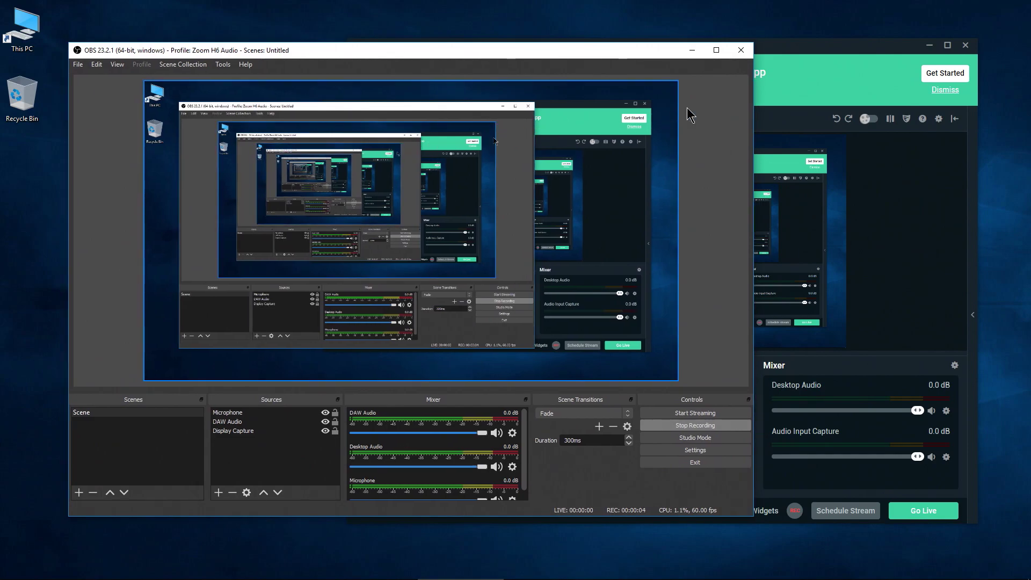
click(800, 48)
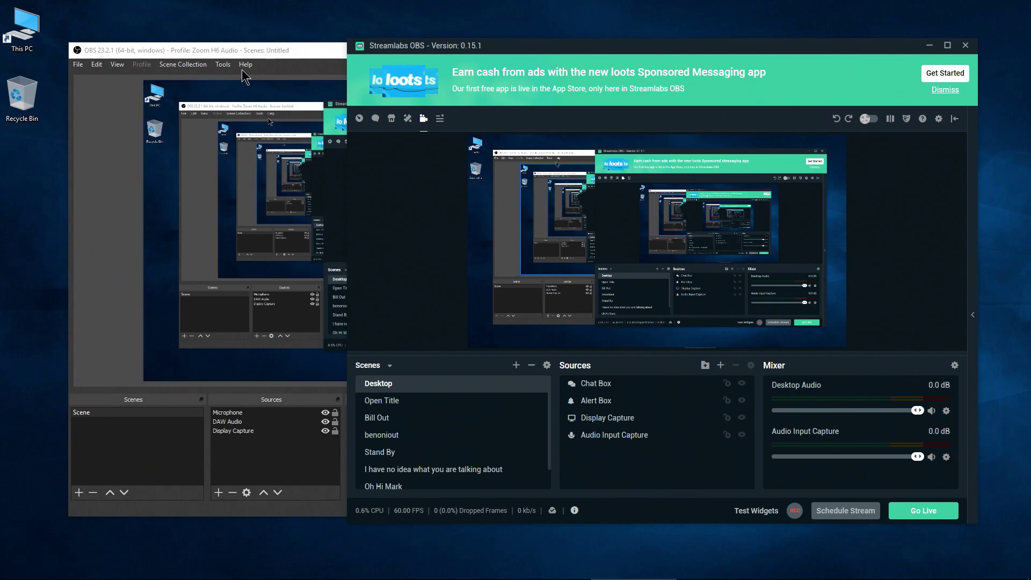
drag(257, 52, 294, 57)
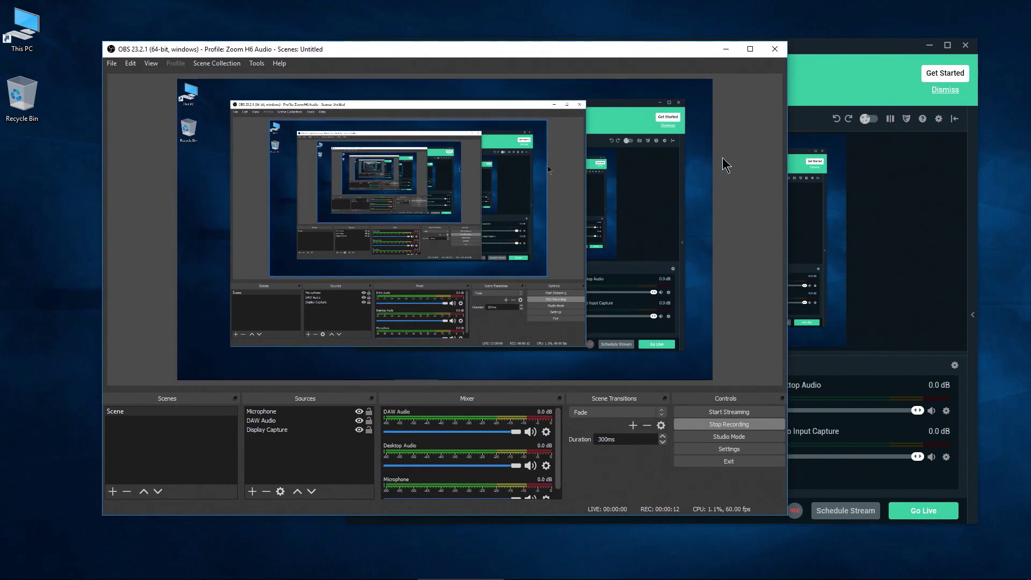
click(824, 46)
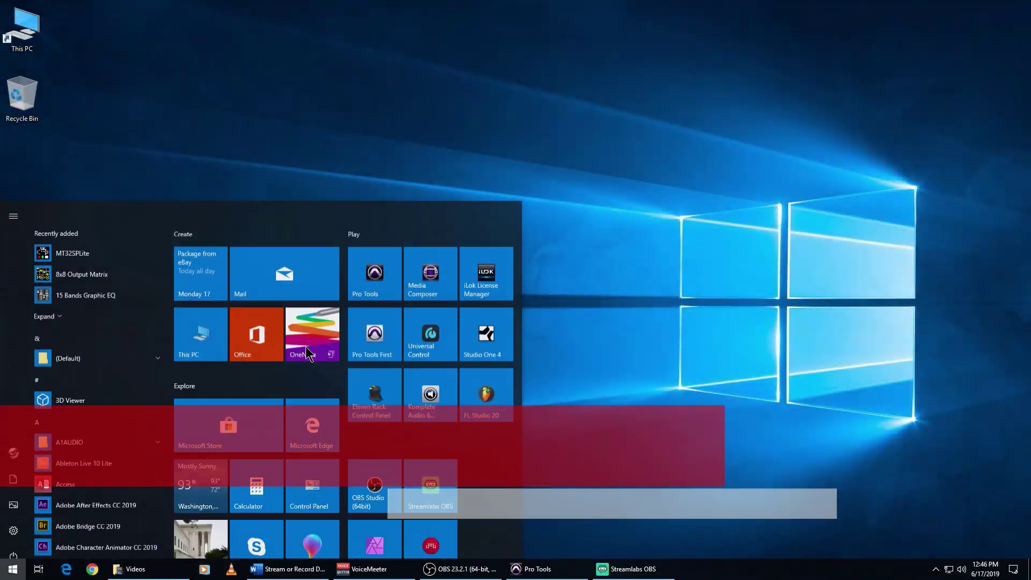
Step: Launch Voicemeeter Potato via 'vo' search and set output A1 to the Studio USB ASIO Driver
text(voic)
key(Return)
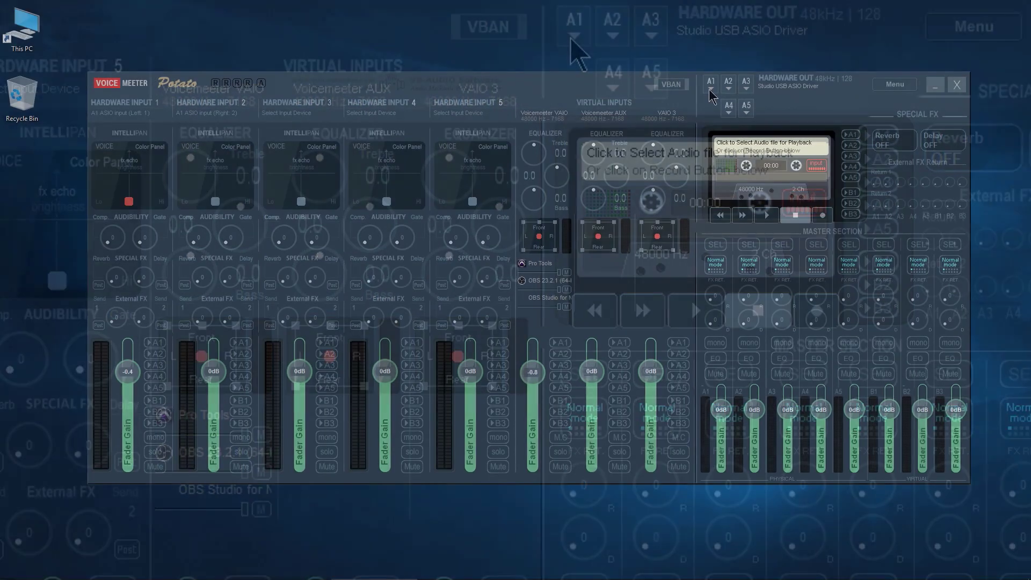
click(574, 29)
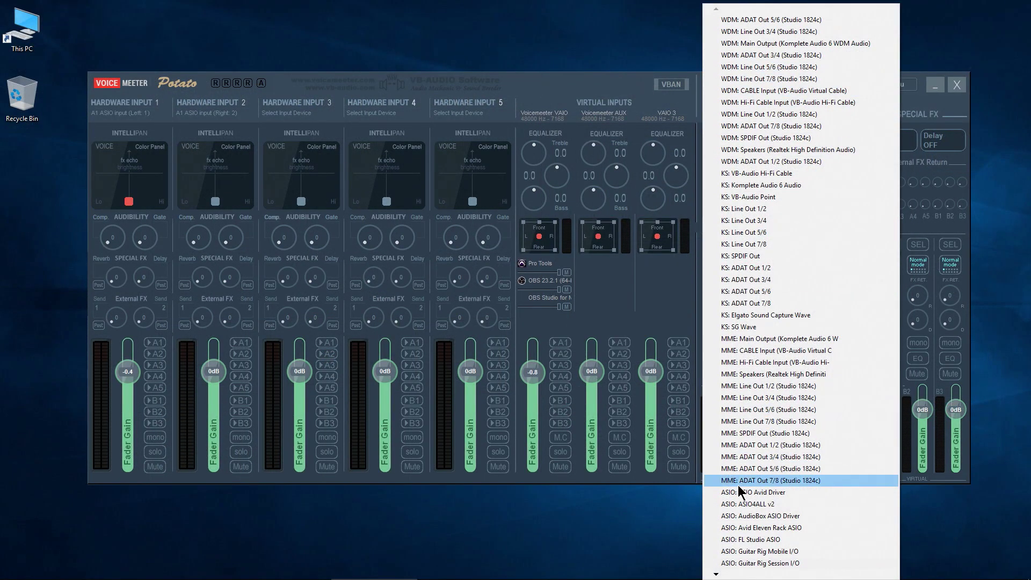
mouse_move(717, 575)
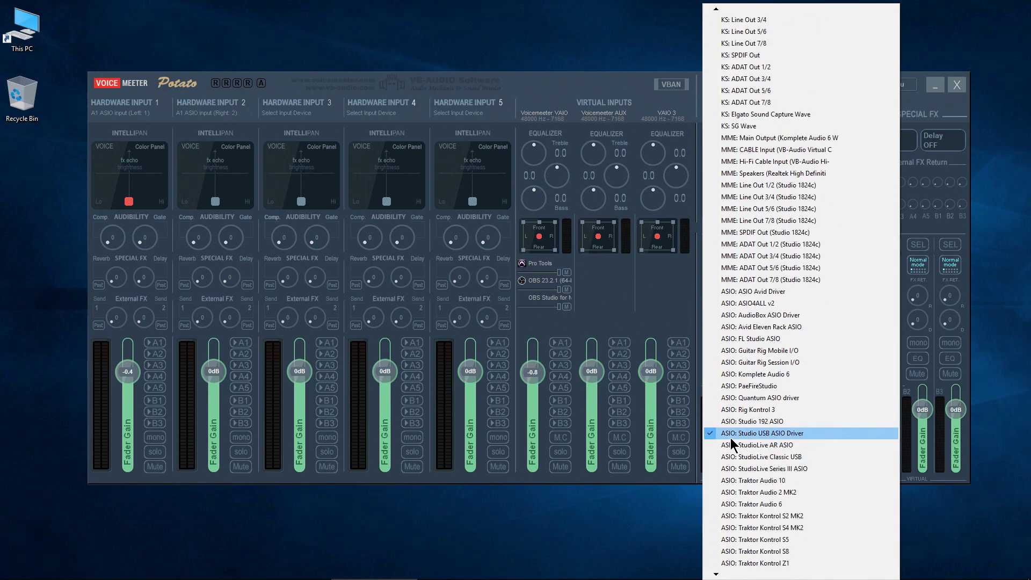
click(812, 435)
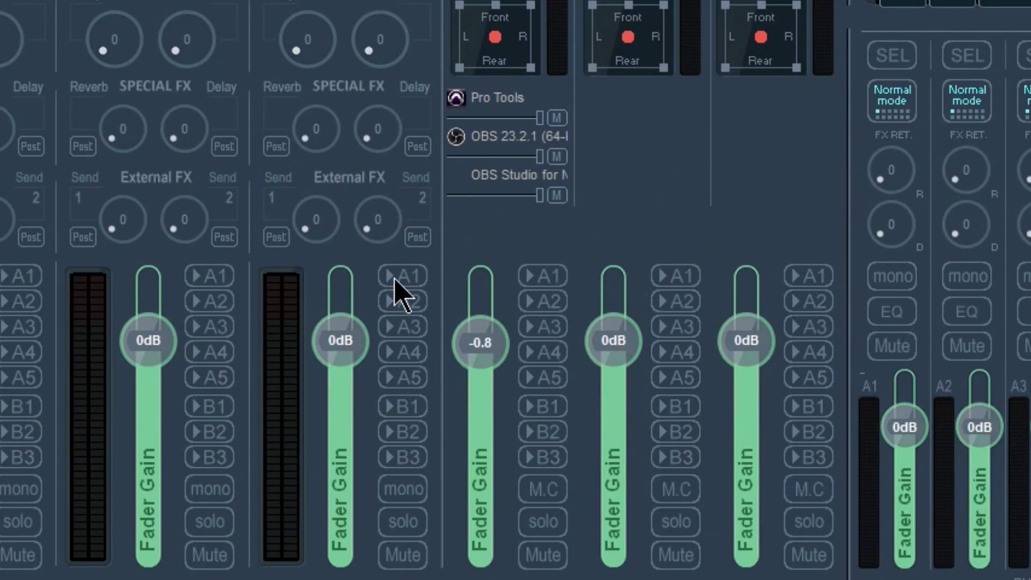
Step: Route hardware input 5 to A1 and set output A2 to MME Speakers (Realtek)
click(498, 343)
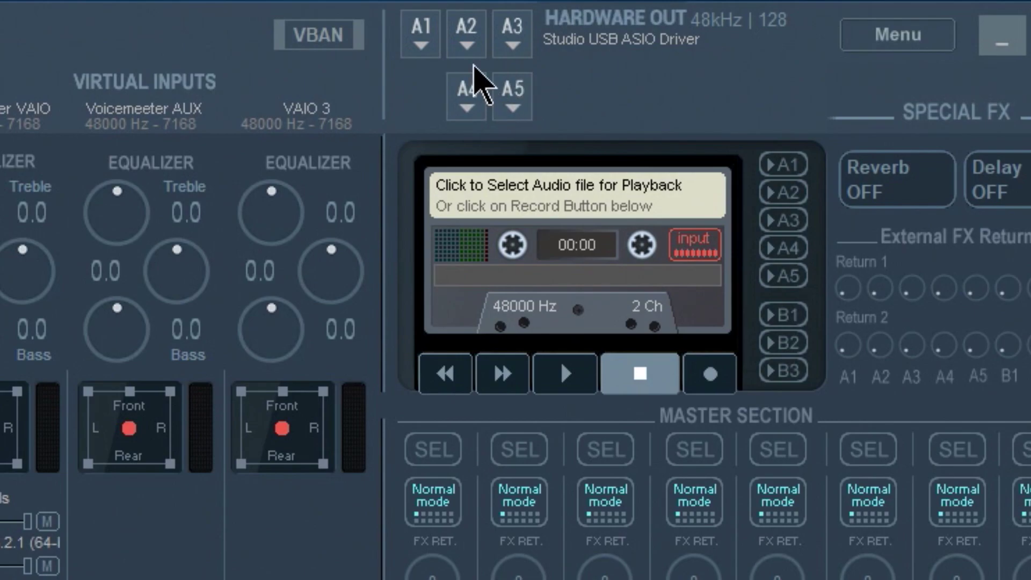
click(473, 50)
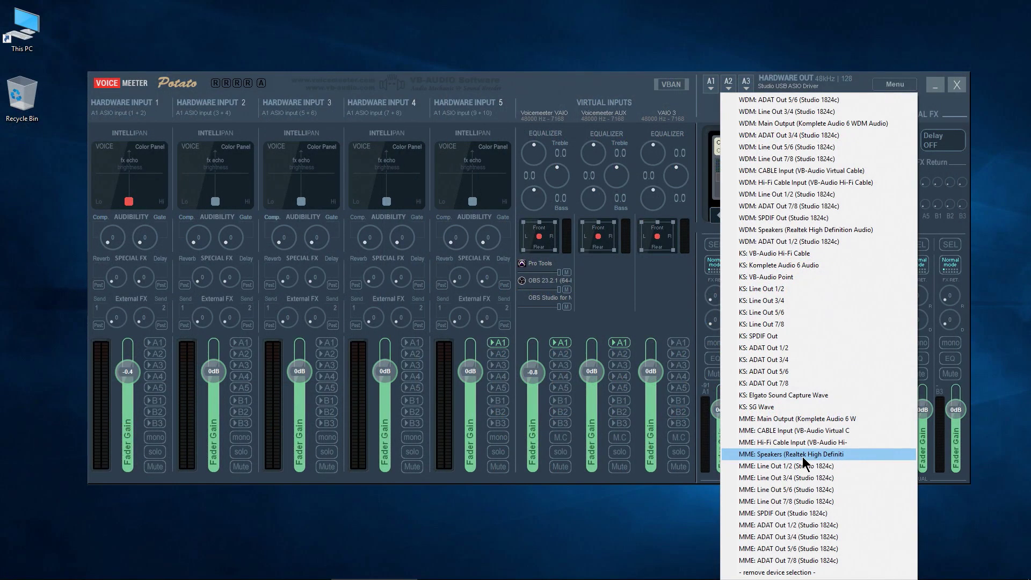
click(802, 455)
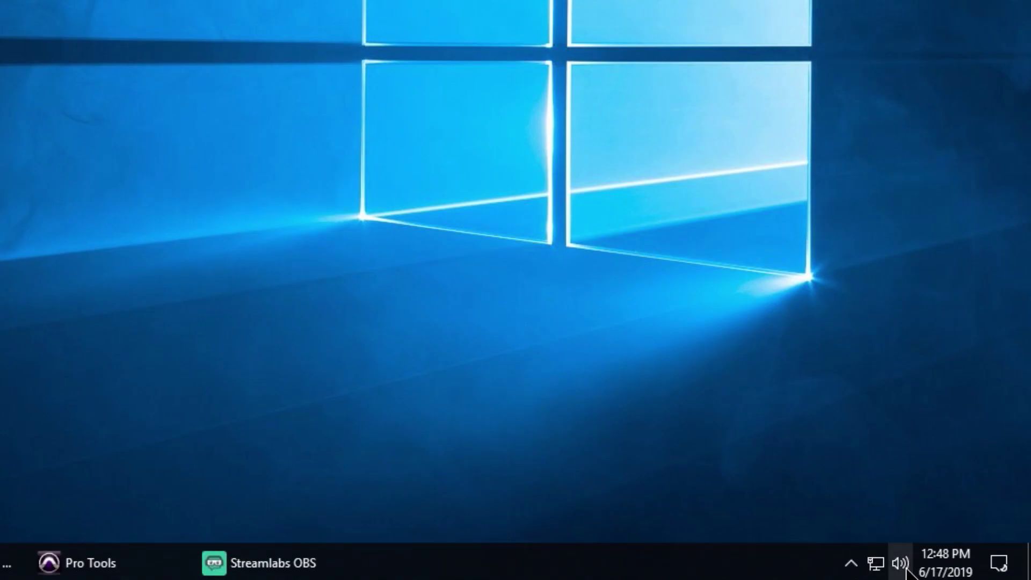
Step: Scroll the taskbar volume flyout's playback device list to VoiceMeeter Input
click(907, 571)
click(1011, 471)
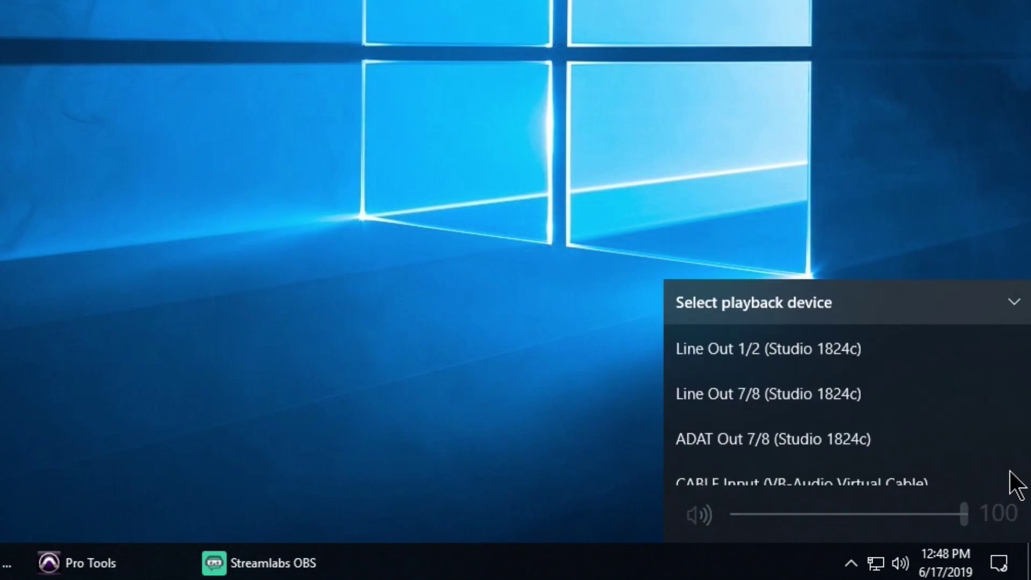
scroll(845, 378, down, 5)
scroll(845, 379, down, 2)
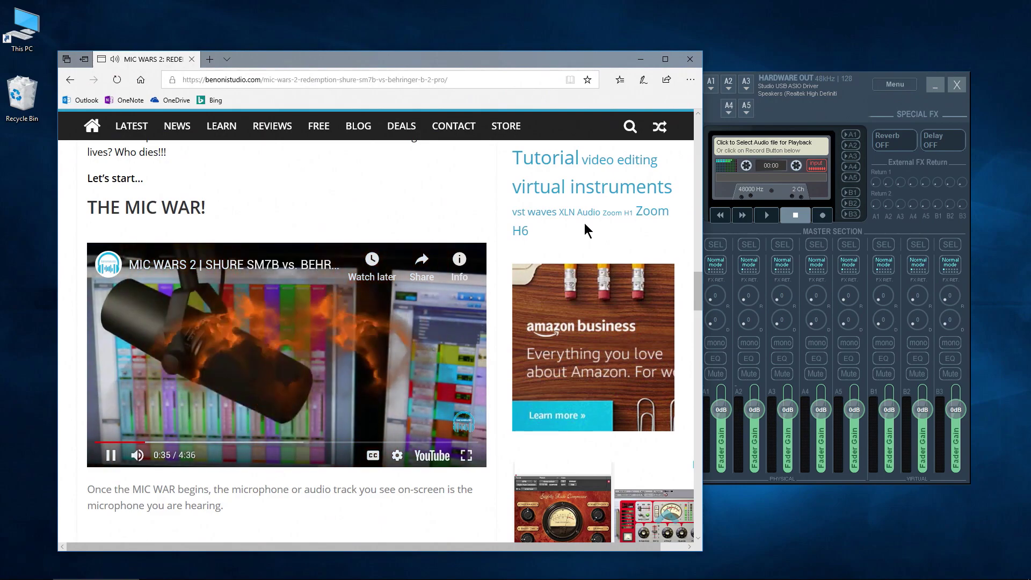
Step: Bring Voicemeeter forward and enable A1 on the Voicemeeter VAIO strip carrying Edge audio
click(785, 120)
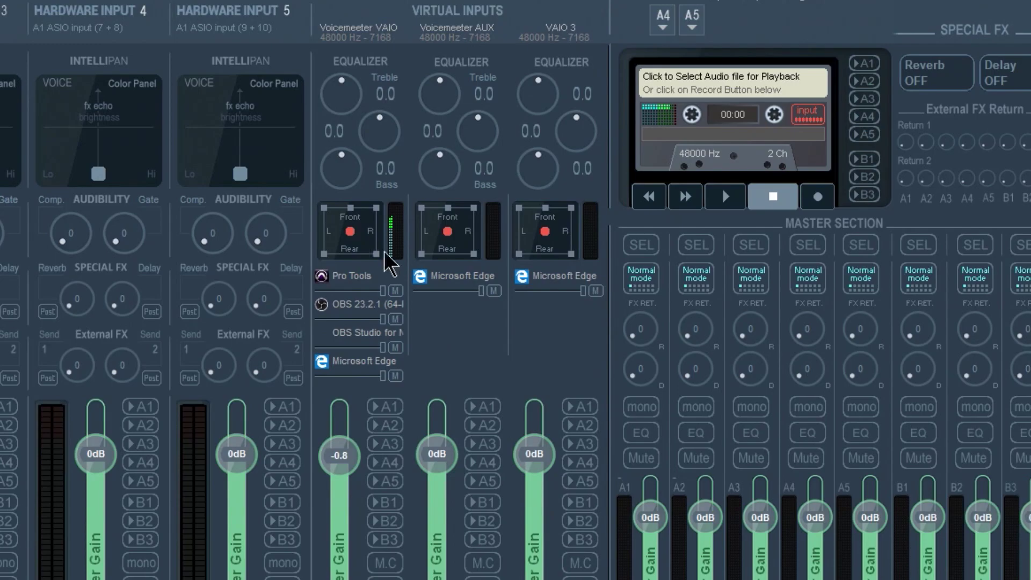
click(386, 407)
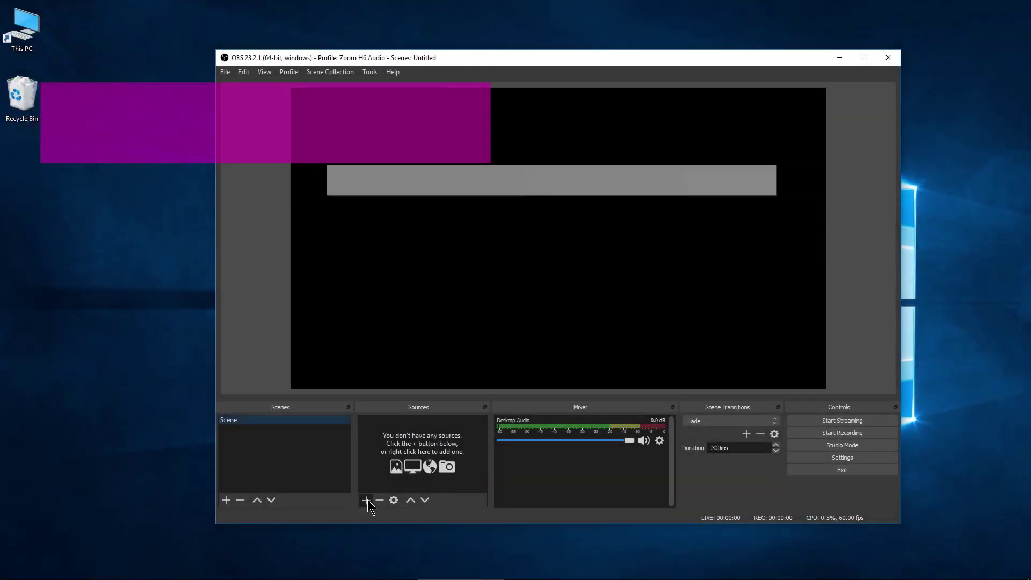
Step: Add a Display Capture source capturing Display 1, with the cursor option toggled
click(365, 500)
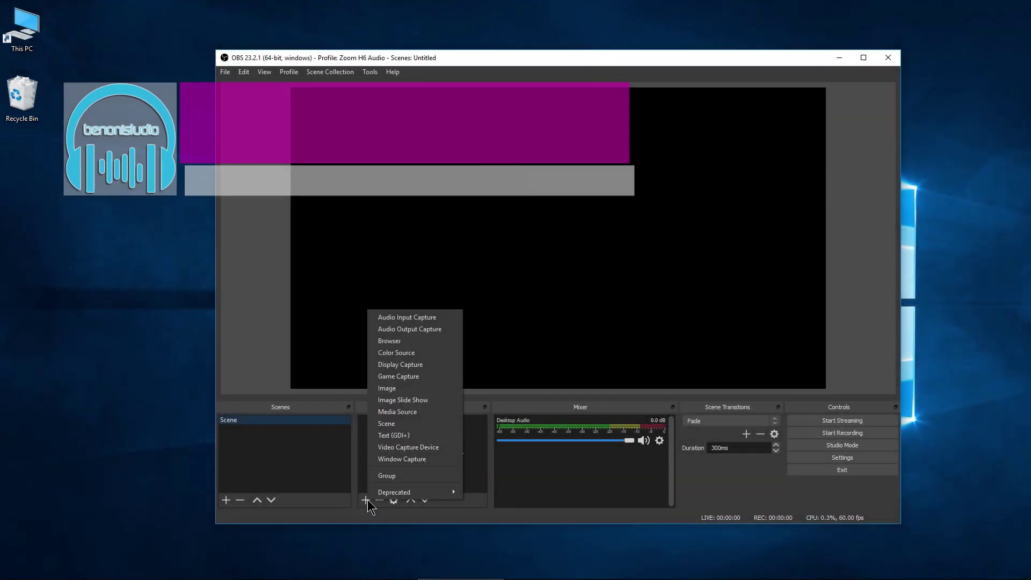
click(400, 365)
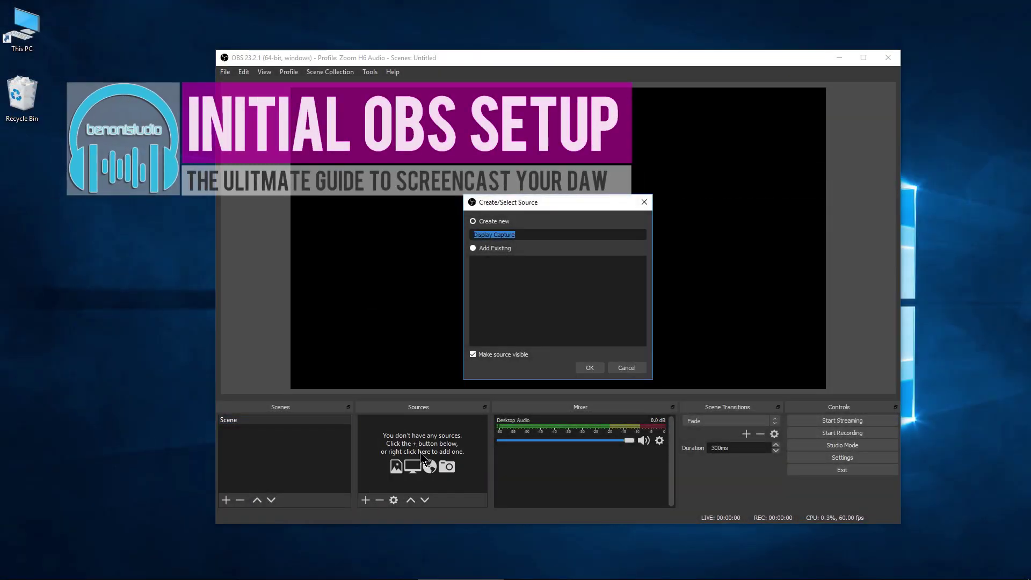
click(590, 368)
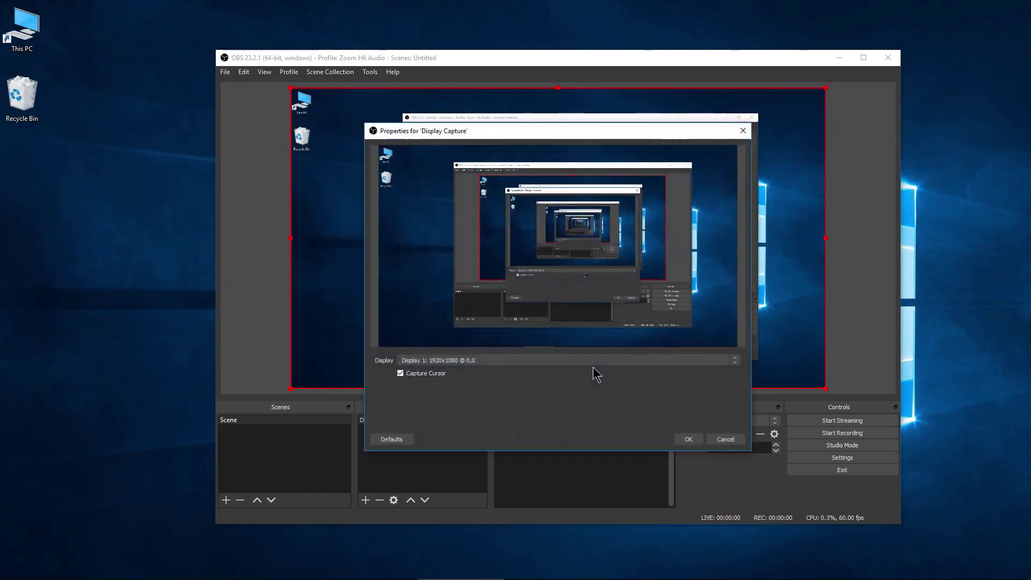
click(511, 360)
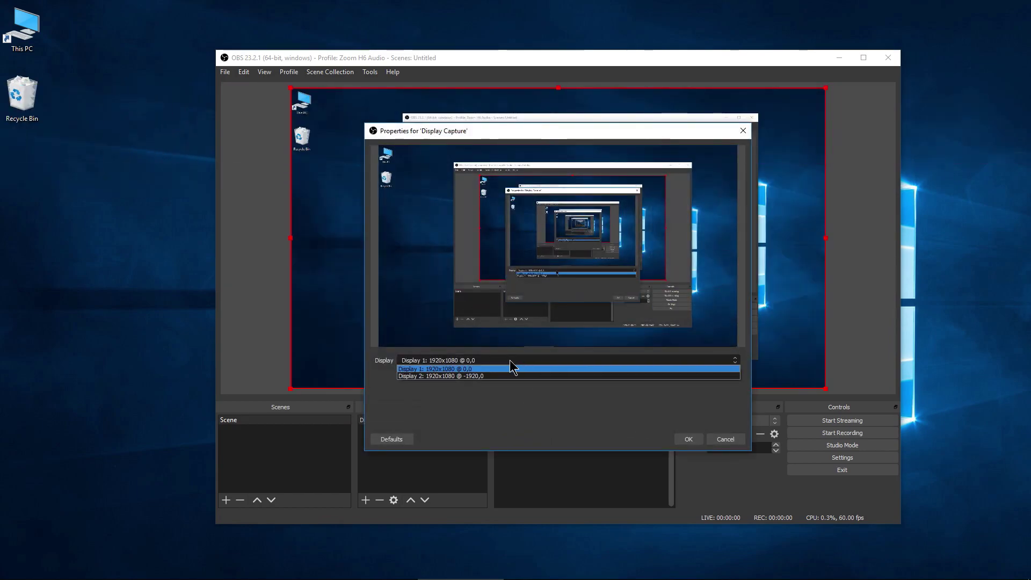
click(460, 372)
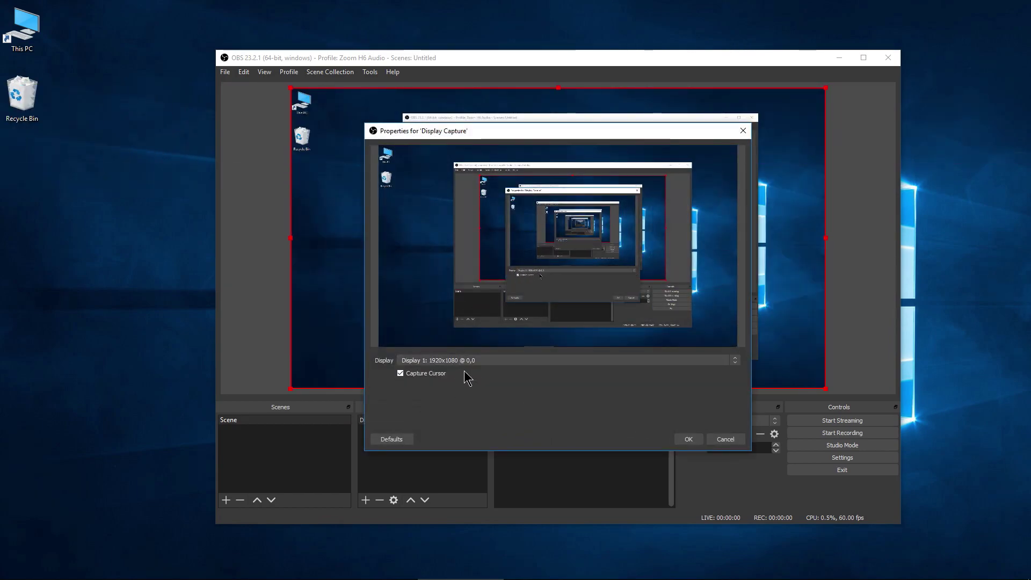
click(401, 374)
click(688, 440)
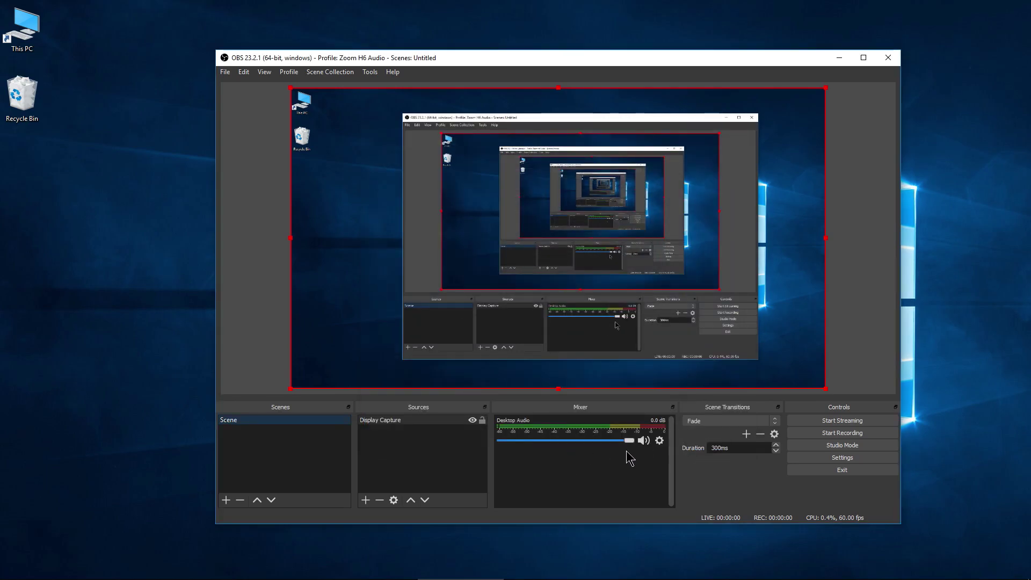
Step: Keep Desktop Audio on the Default device, close its properties, and start the video playing
click(660, 441)
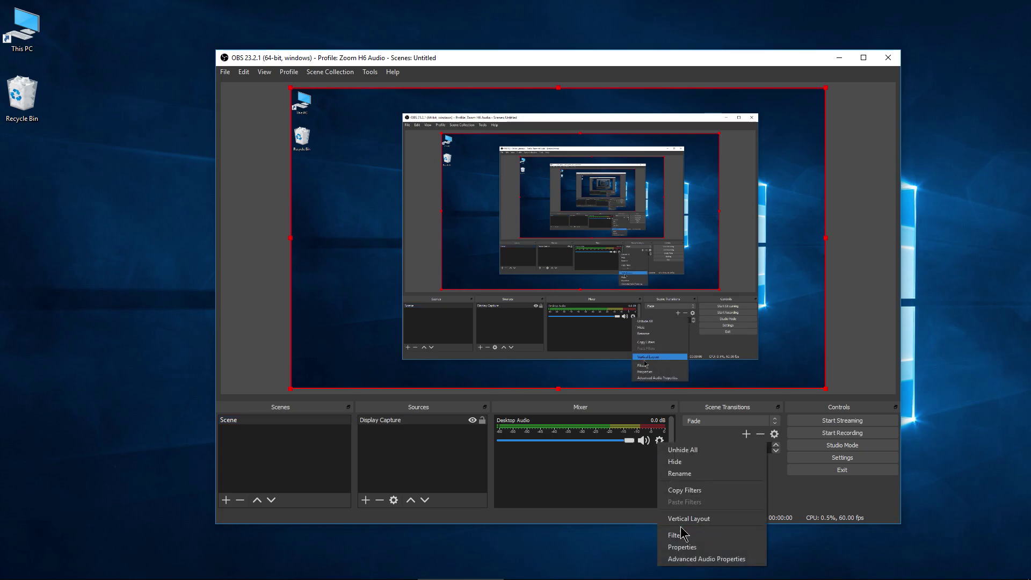
click(684, 546)
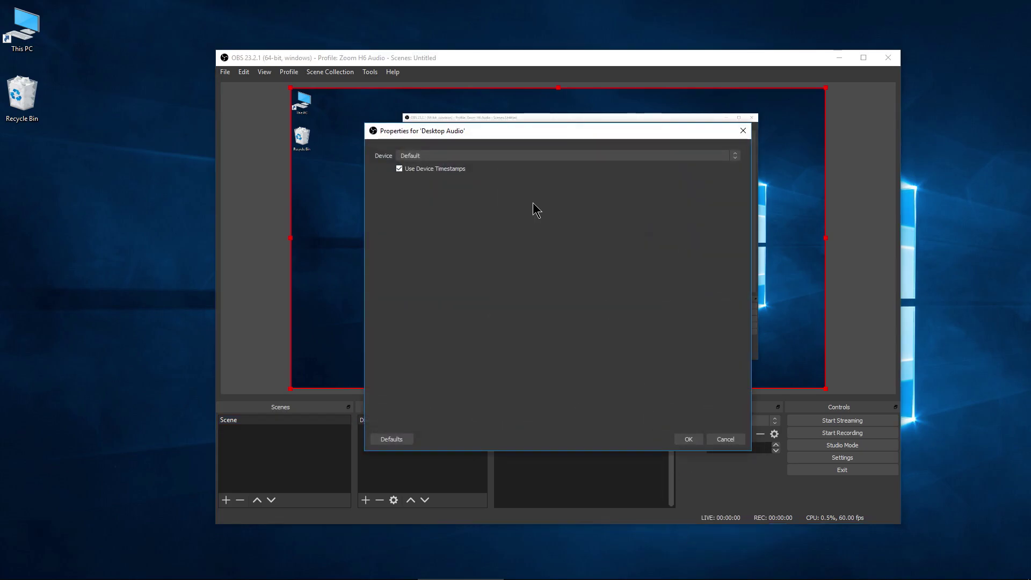
click(541, 156)
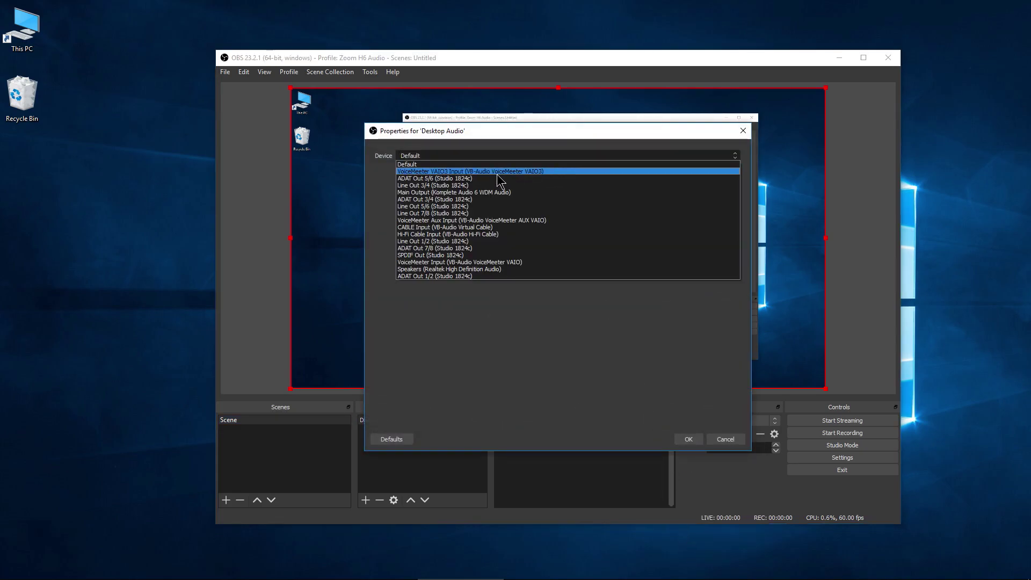
click(430, 166)
click(688, 439)
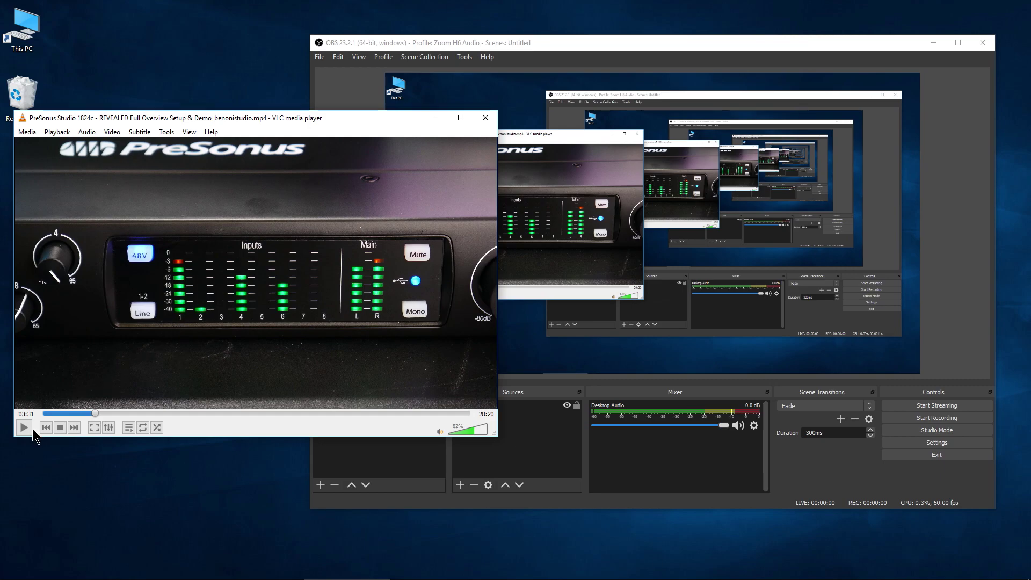
click(24, 427)
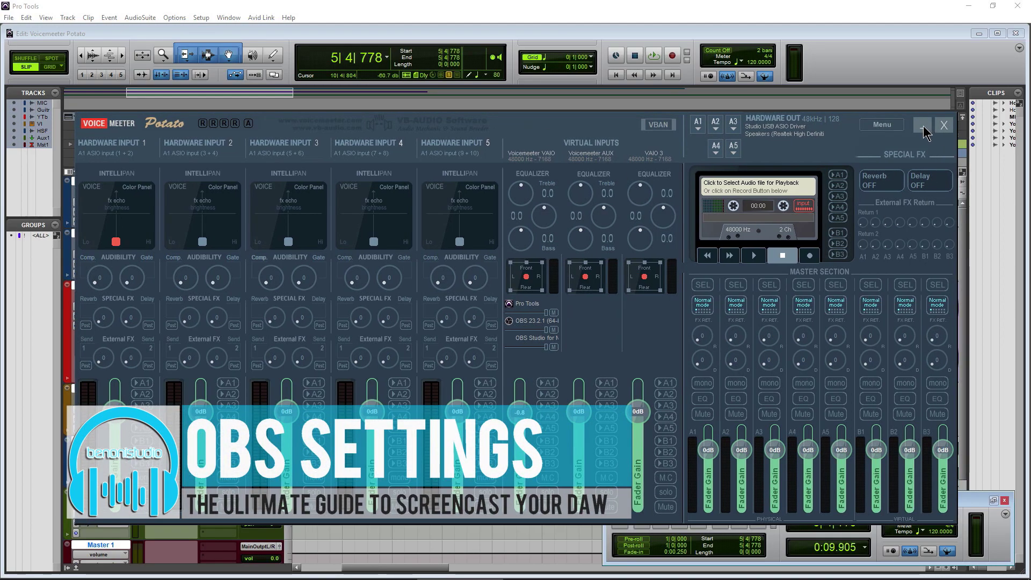
Step: Clear the desktop, bring OBS forward, and set the Output Mode to Advanced
click(923, 125)
click(969, 7)
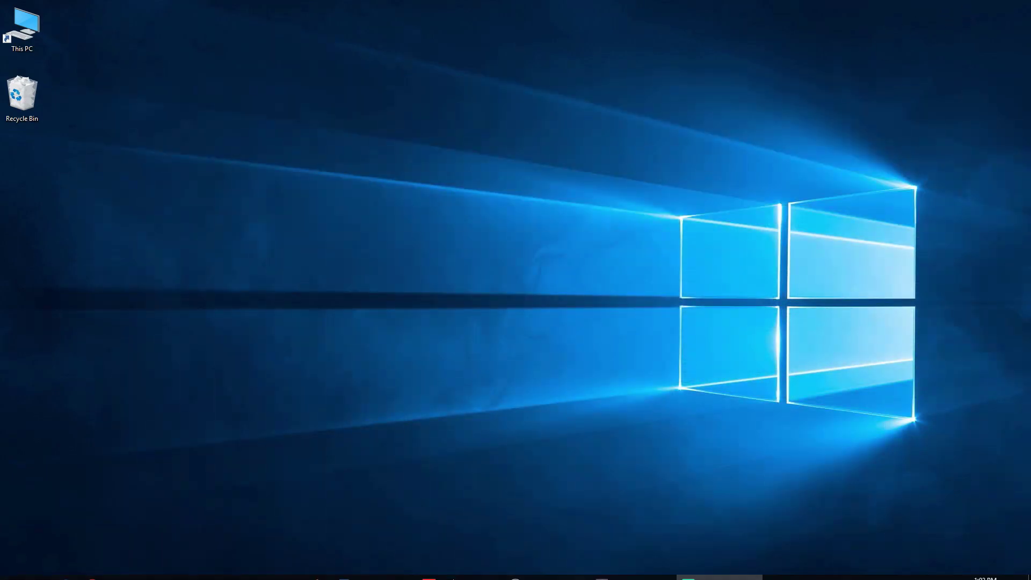
click(526, 578)
drag(739, 42, 679, 44)
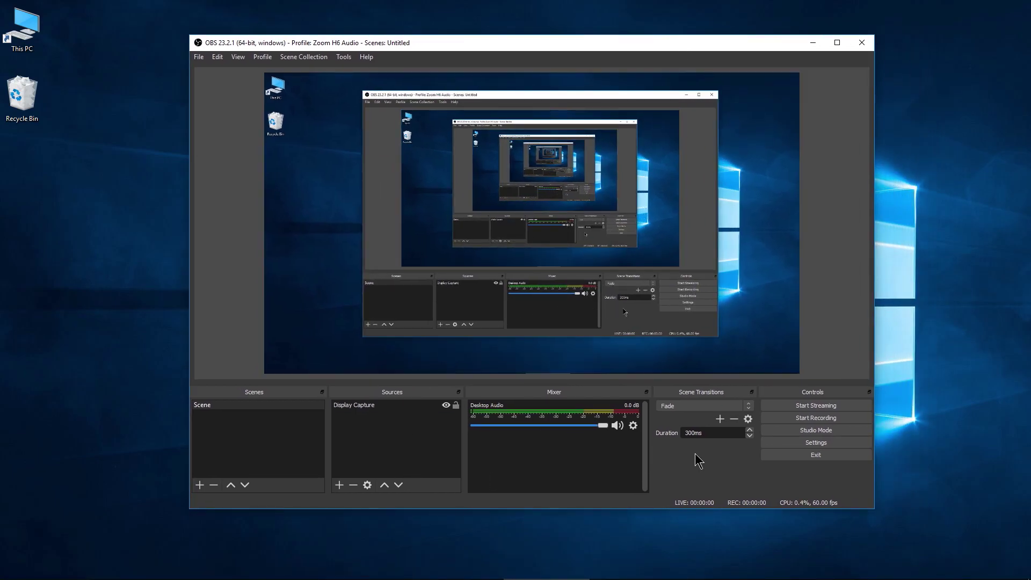
click(812, 446)
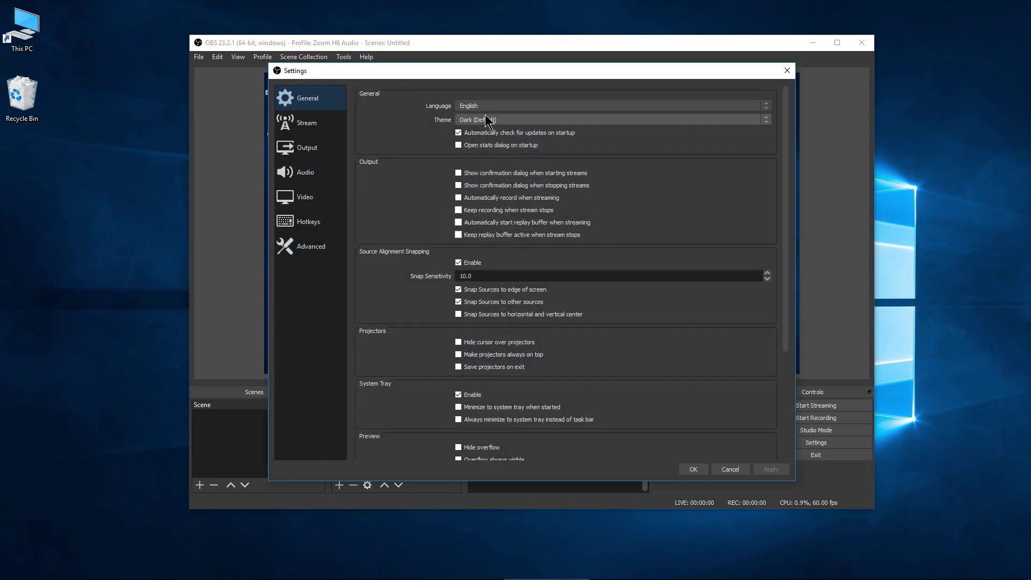
click(318, 157)
click(599, 95)
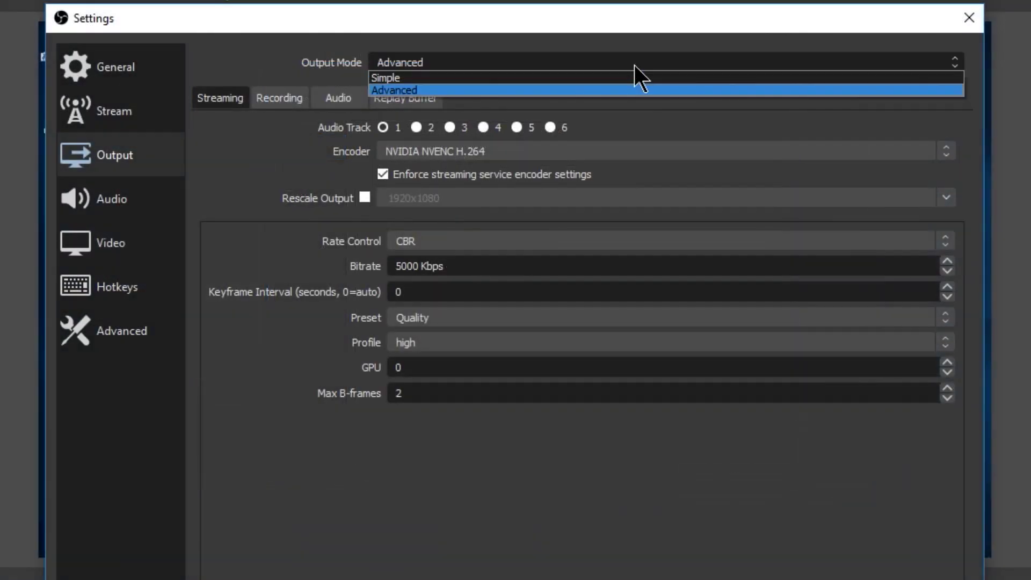
click(449, 91)
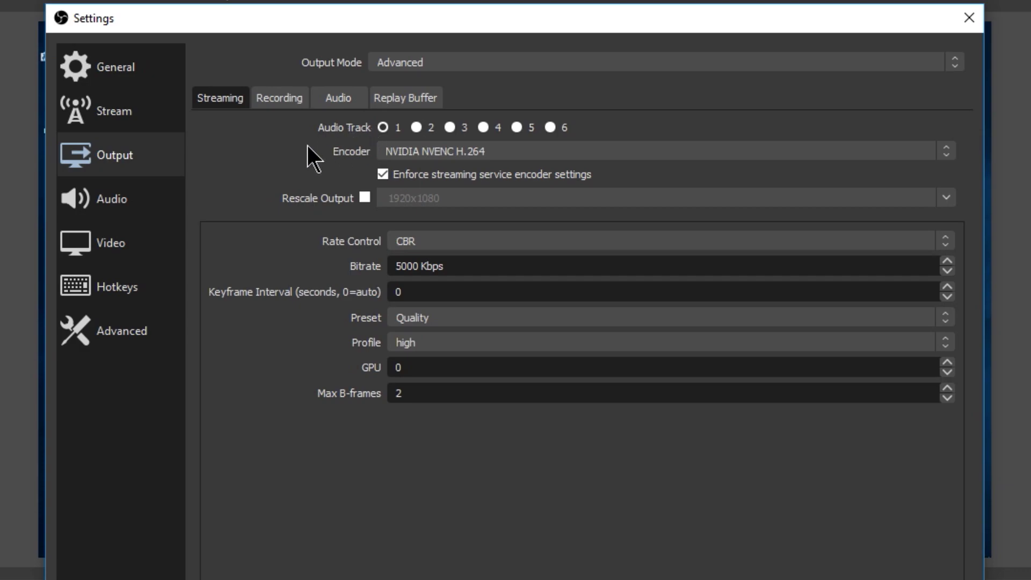
Step: Keep streaming on NVIDIA NVENC H.264 with rescale off, CBR, and 5000 Kbps bitrate
click(517, 154)
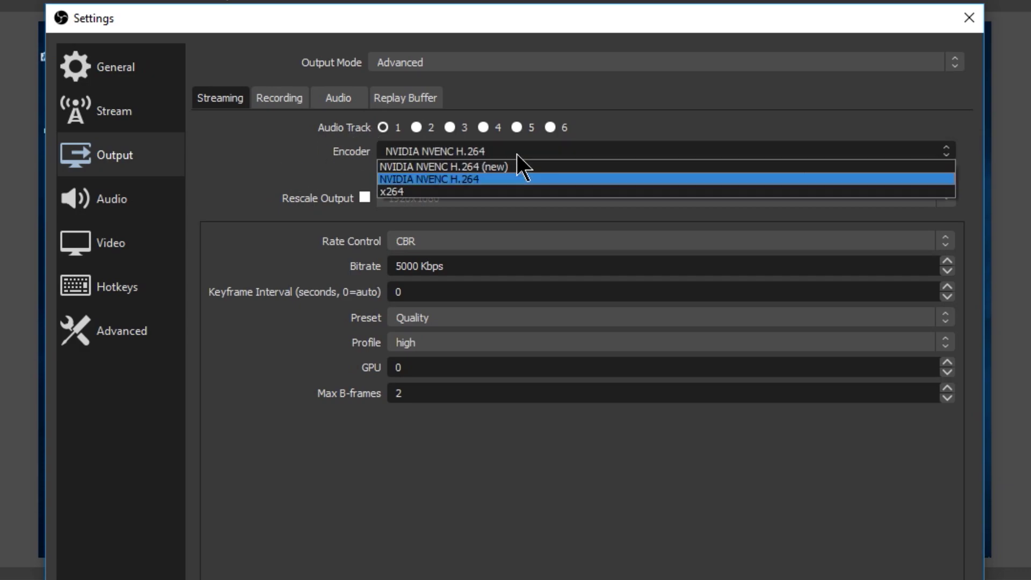
click(480, 179)
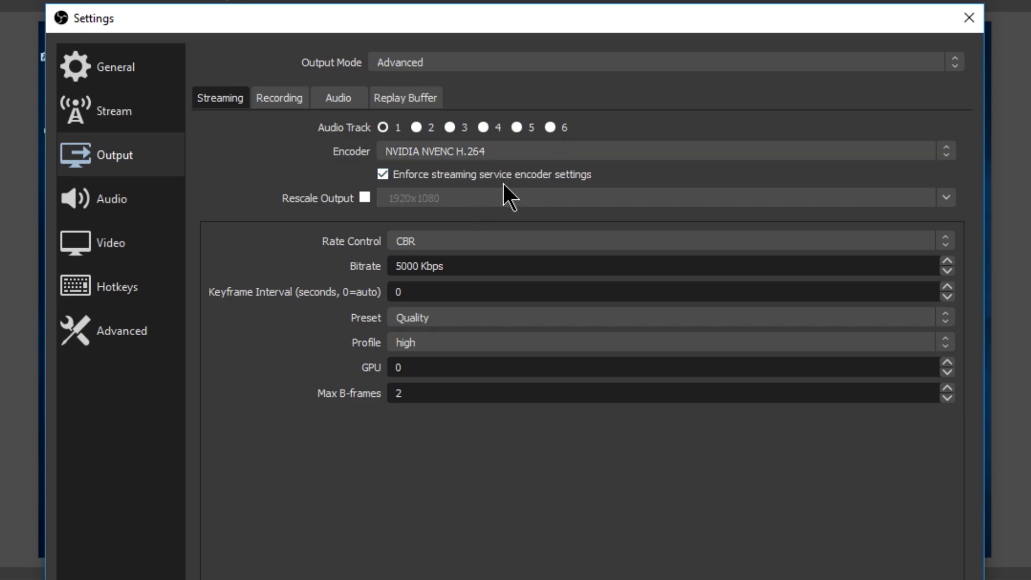
click(365, 198)
click(729, 200)
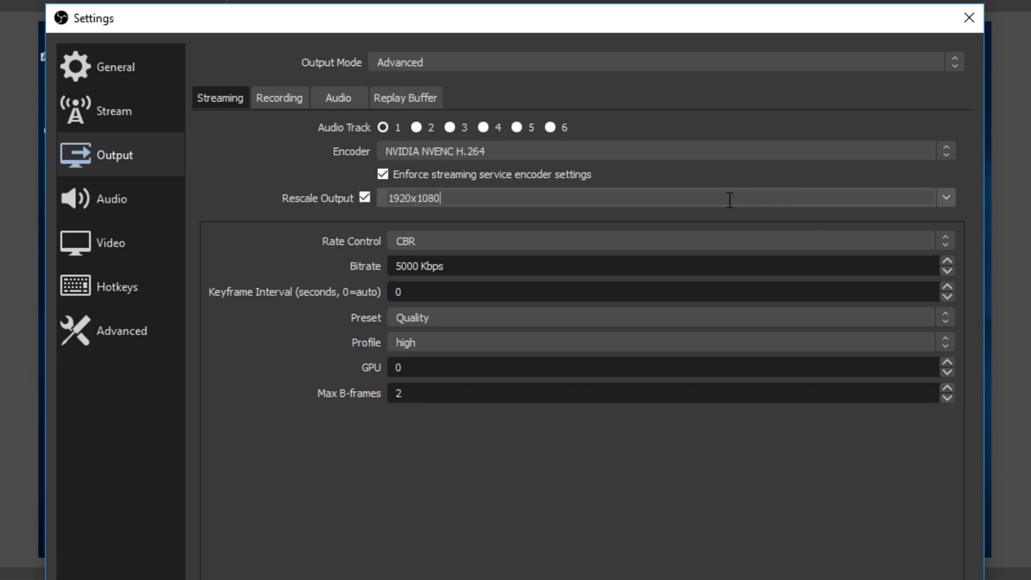
click(365, 198)
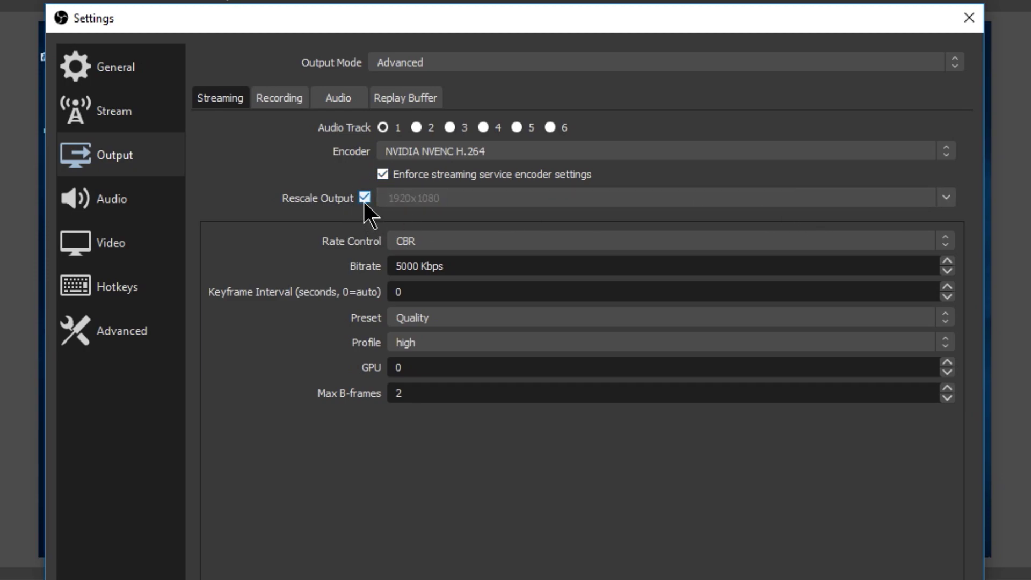
click(516, 242)
click(411, 257)
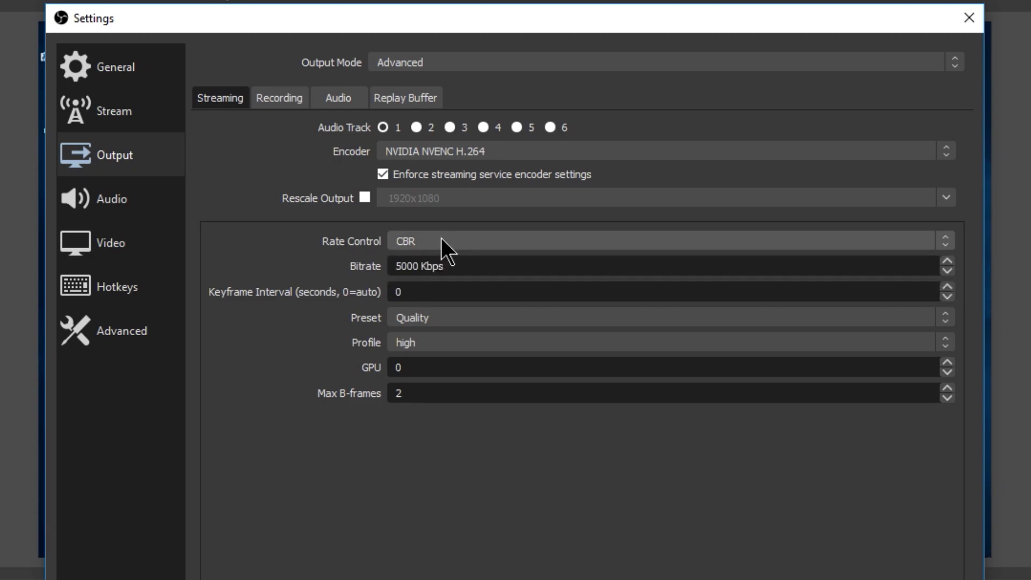
drag(423, 266, 368, 265)
text(1500)
key(BackSpace)
key(BackSpace)
key(BackSpace)
key(BackSpace)
text(5000)
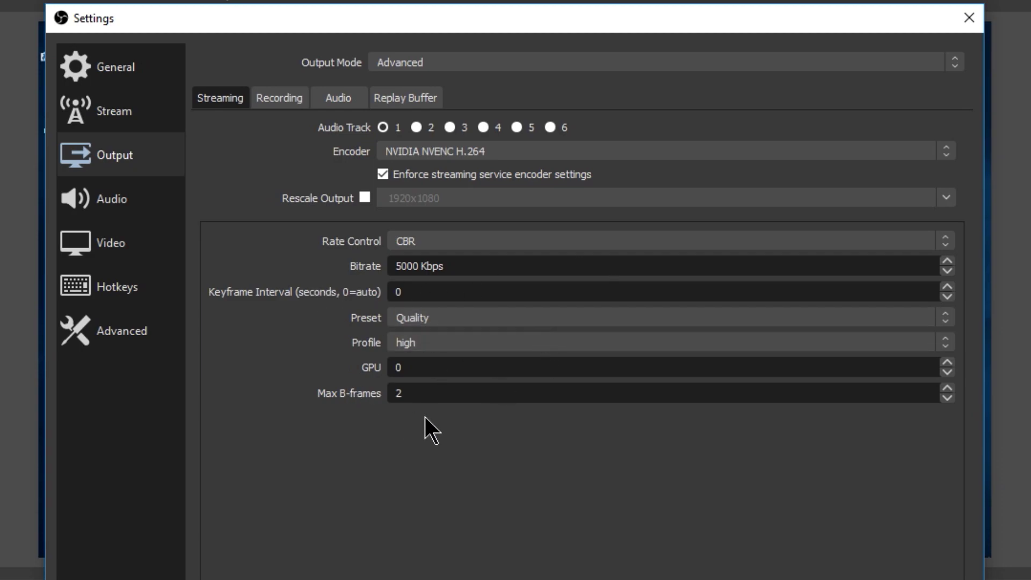
click(277, 99)
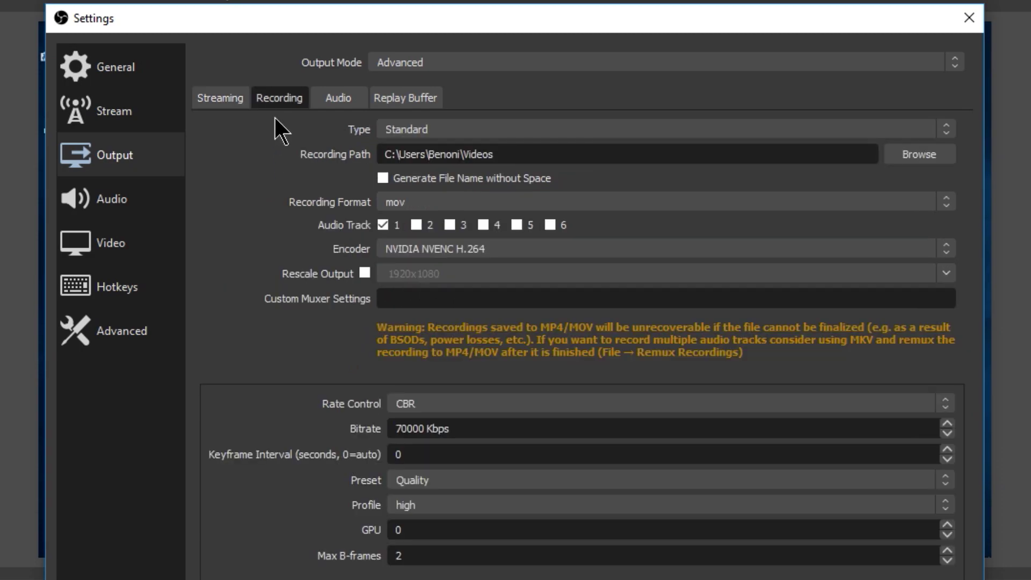
click(500, 156)
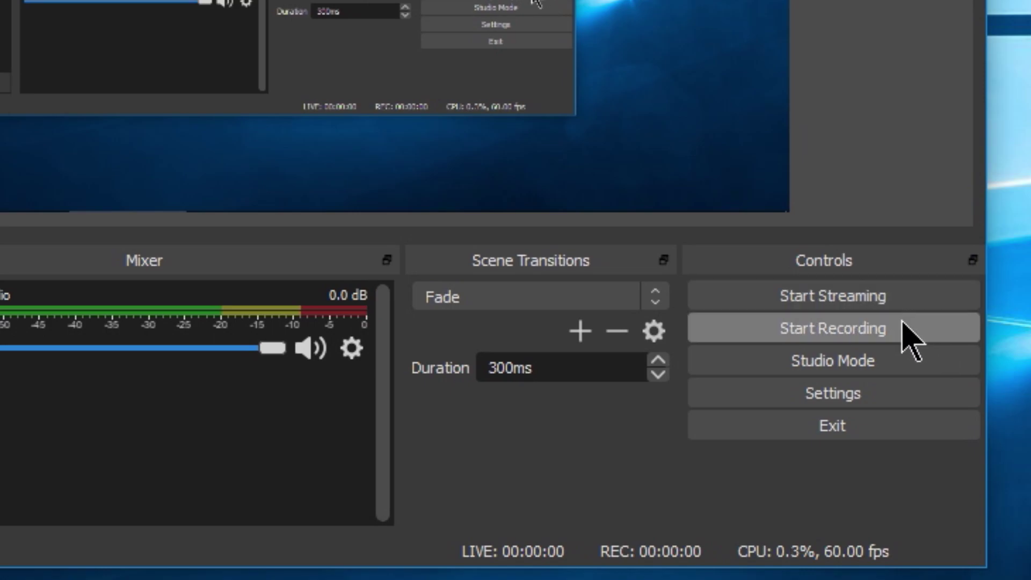
click(871, 379)
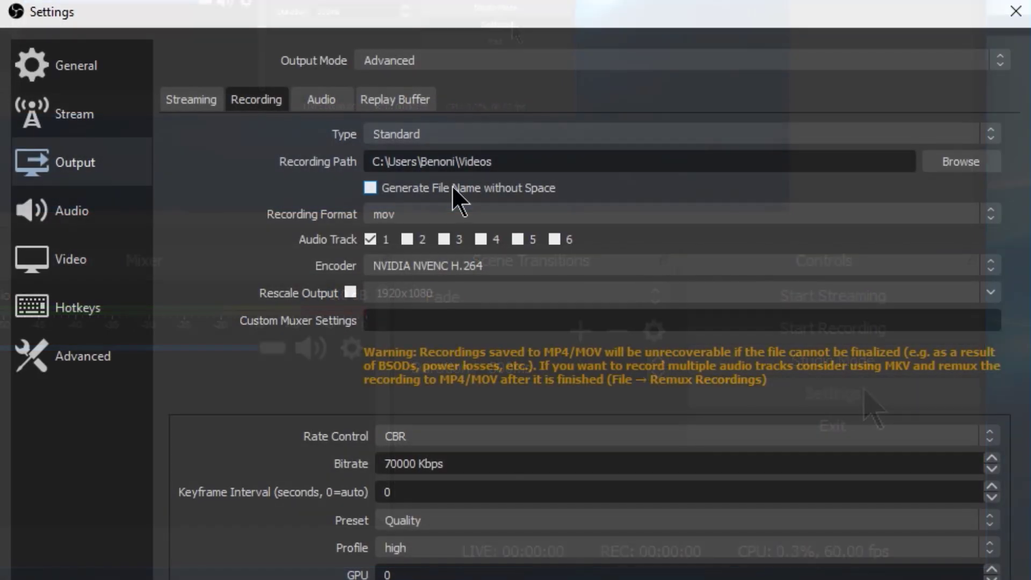
click(527, 218)
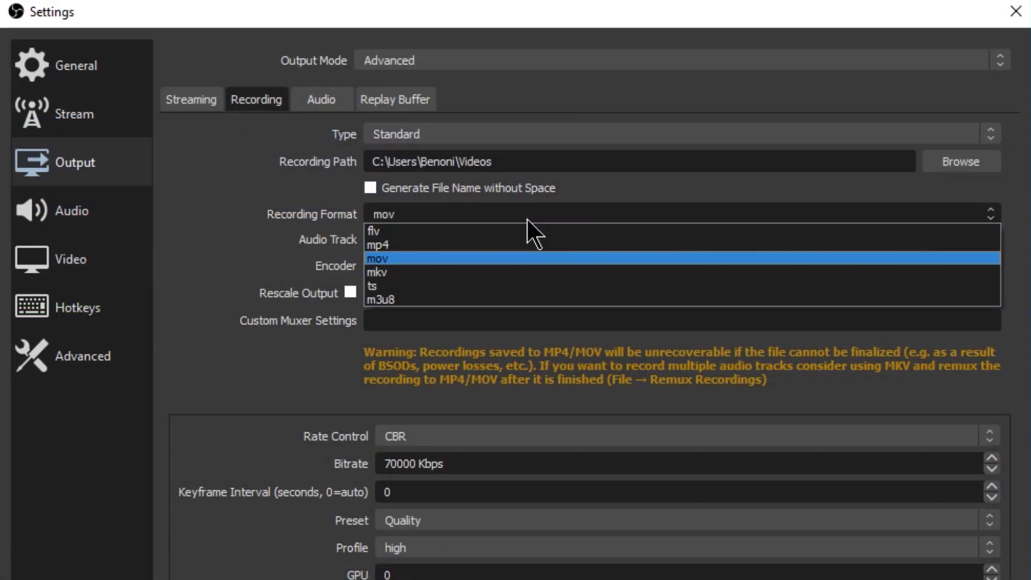
click(410, 257)
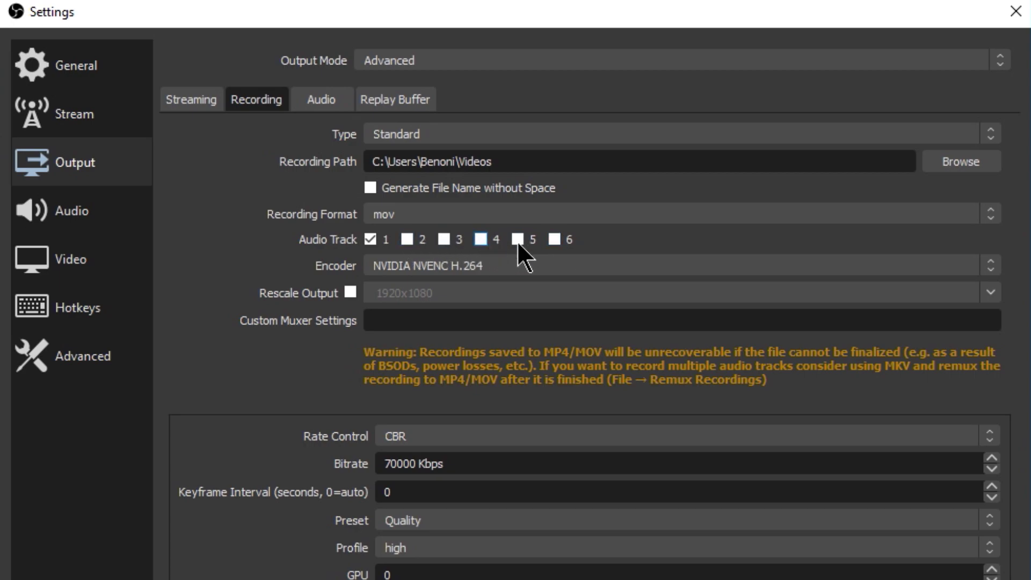
click(688, 266)
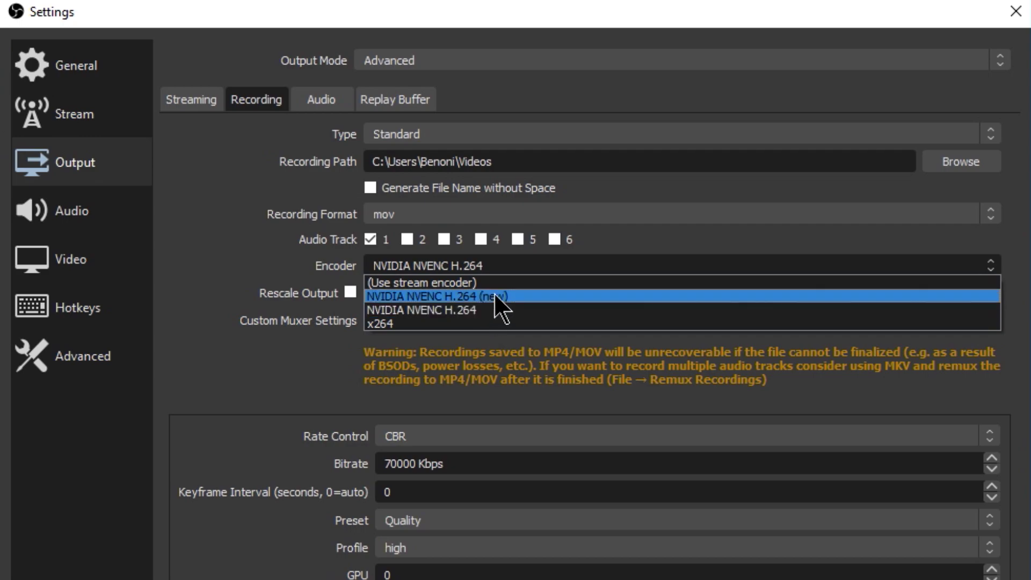
click(483, 310)
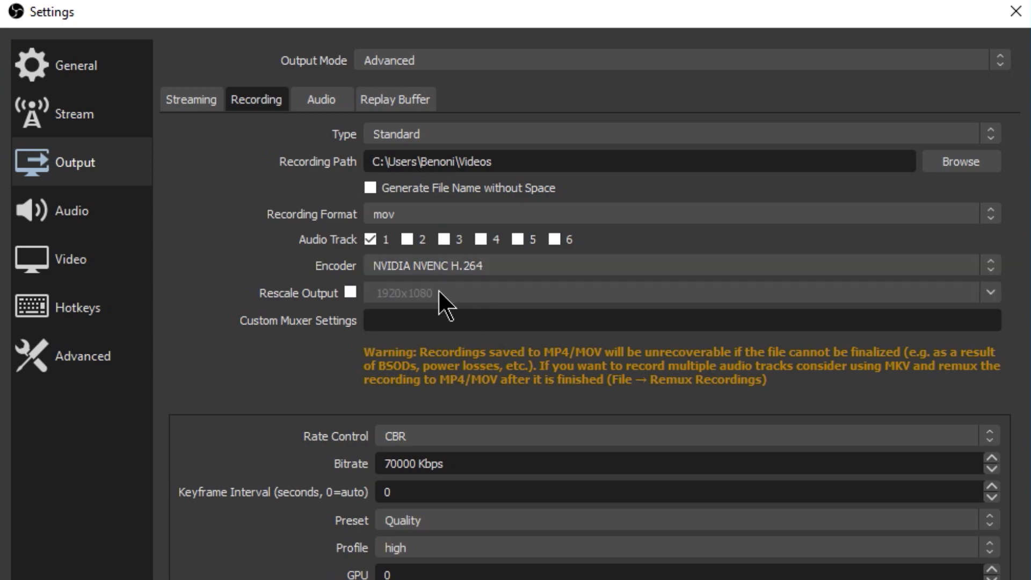
click(350, 291)
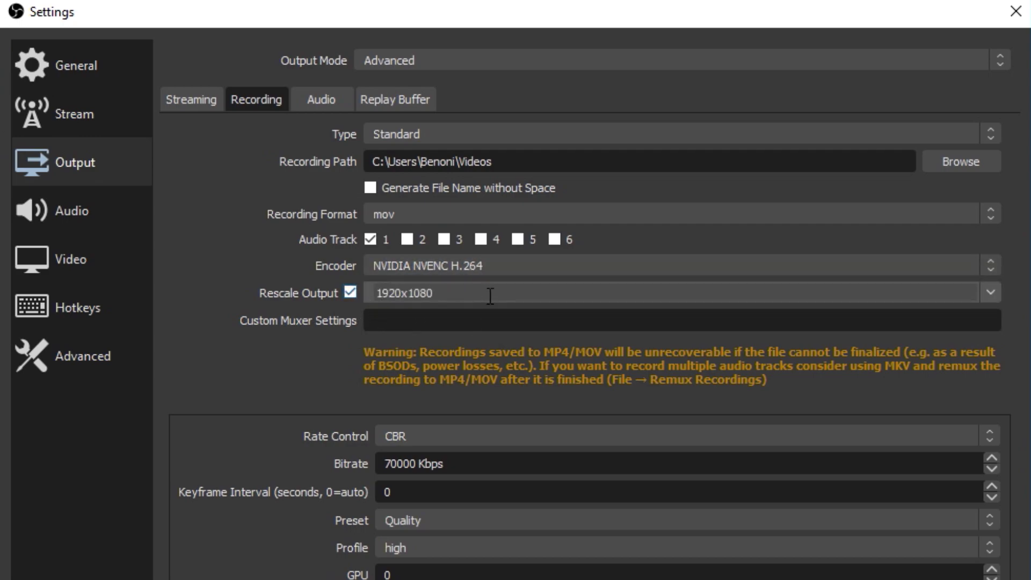
click(350, 292)
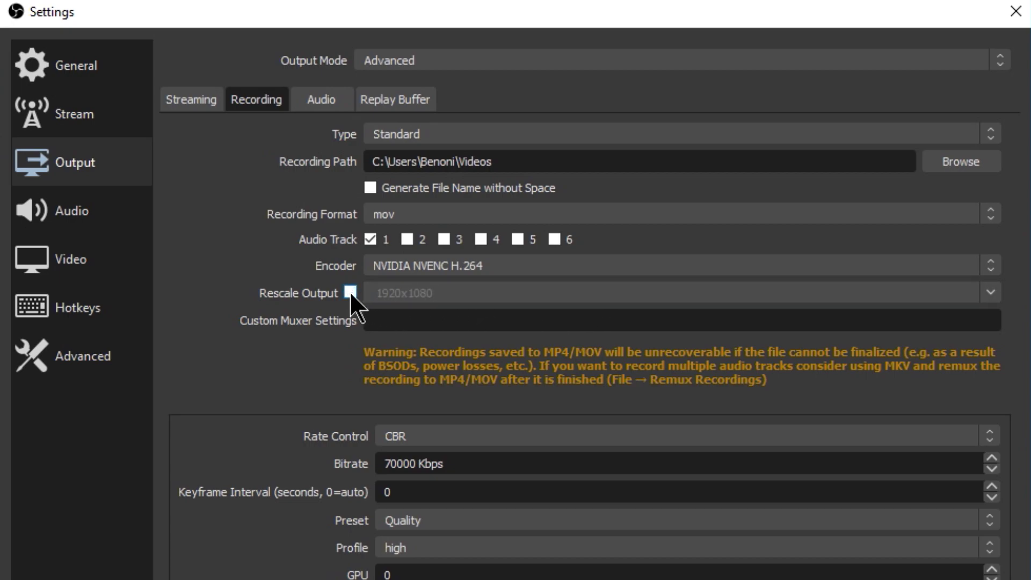
click(469, 430)
Step: Keep CBR for recording and set the recording bitrate to 70000 Kbps
click(417, 450)
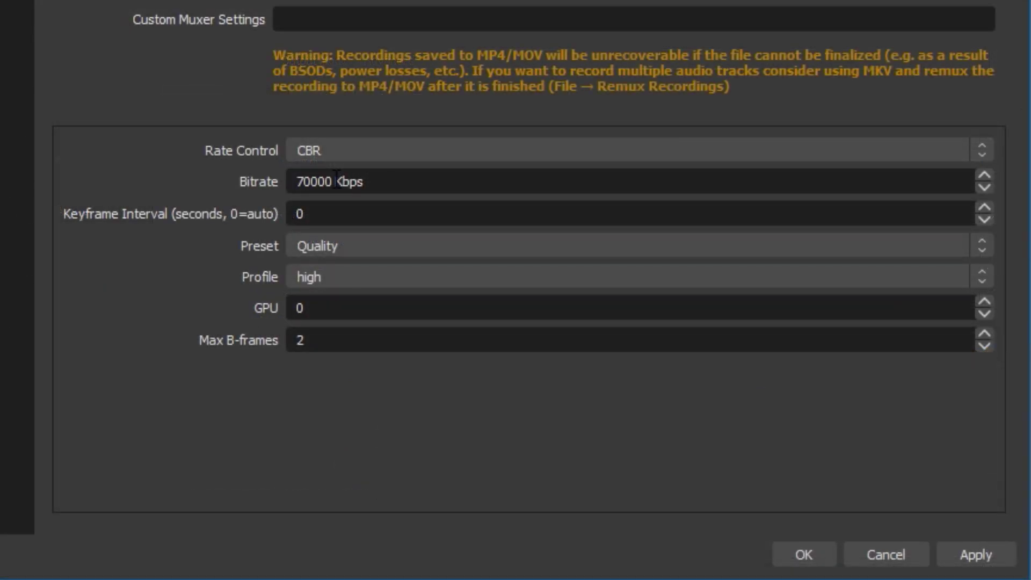
double_click(409, 463)
text(10000)
key(BackSpace)
key(BackSpace)
key(BackSpace)
key(BackSpace)
key(BackSpace)
text(7000)
drag(326, 182, 262, 179)
text(20000)
key(BackSpace)
key(BackSpace)
key(BackSpace)
key(BackSpace)
key(BackSpace)
text(70000)
key(BackSpace)
key(BackSpace)
key(BackSpace)
key(BackSpace)
key(BackSpace)
text(5000)
key(BackSpace)
key(BackSpace)
key(BackSpace)
key(BackSpace)
text(70000)
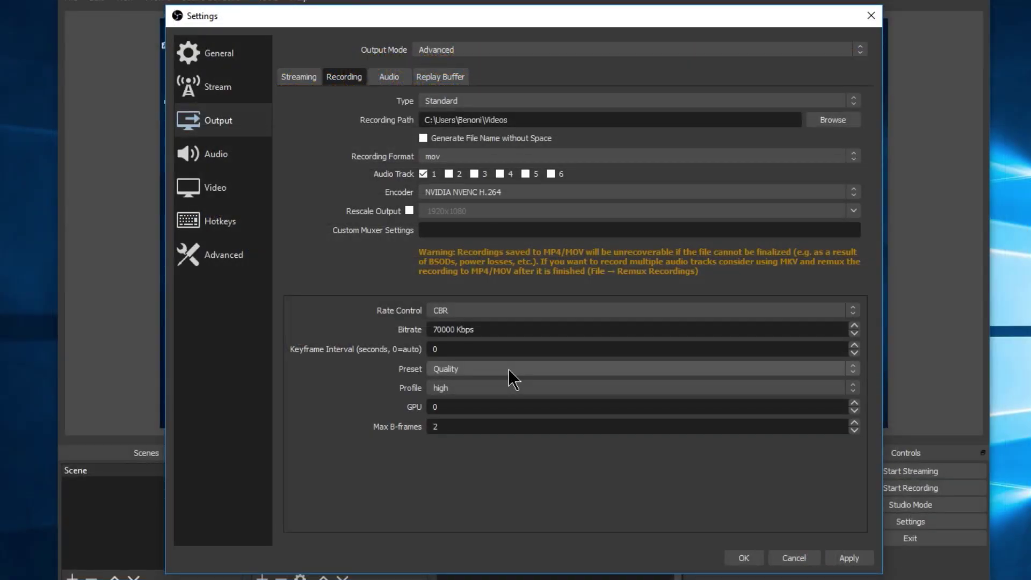
Step: Set the recording encoder preset to Quality, profile high, and GPU 0
click(420, 246)
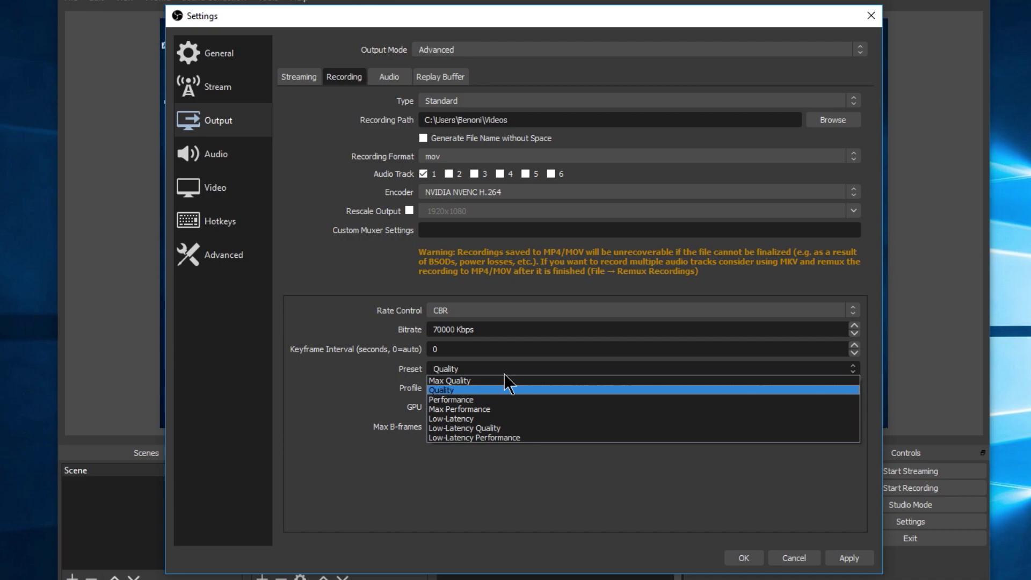
click(477, 391)
click(468, 388)
click(452, 399)
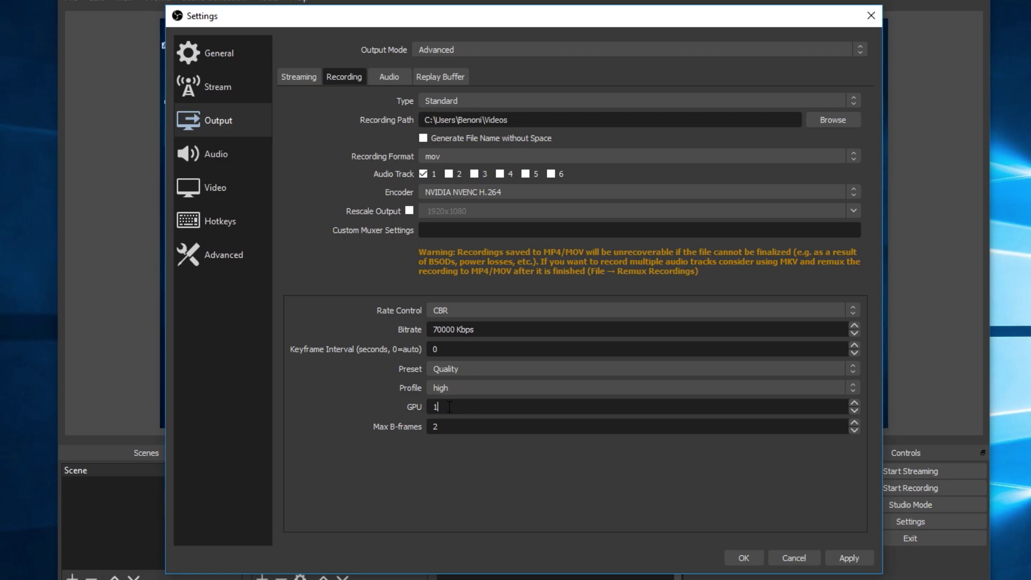
text(0)
click(456, 427)
Step: Keep Track 1 and Track 2 audio bitrates at 320 and apply the settings
click(388, 79)
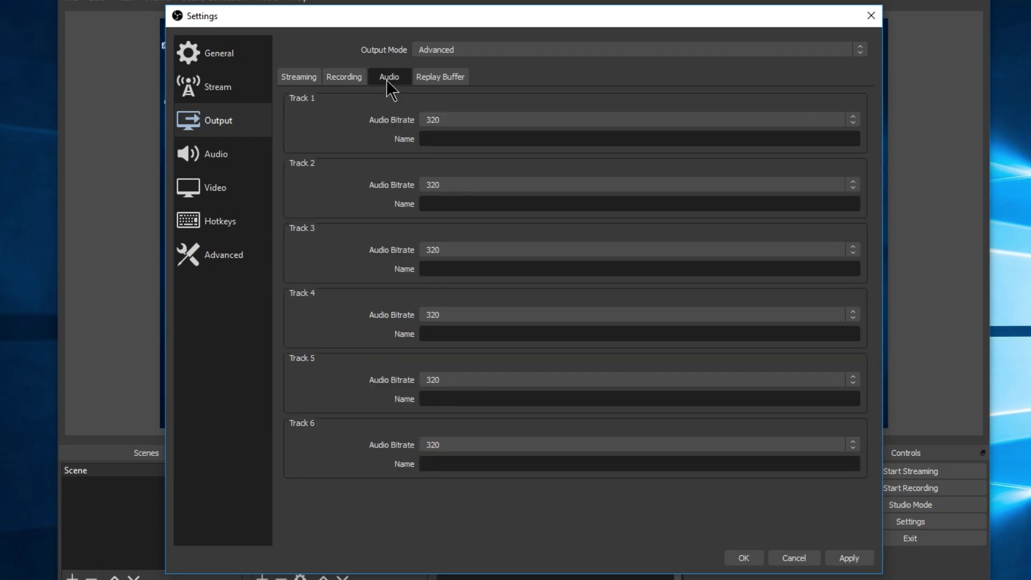
click(524, 121)
click(463, 208)
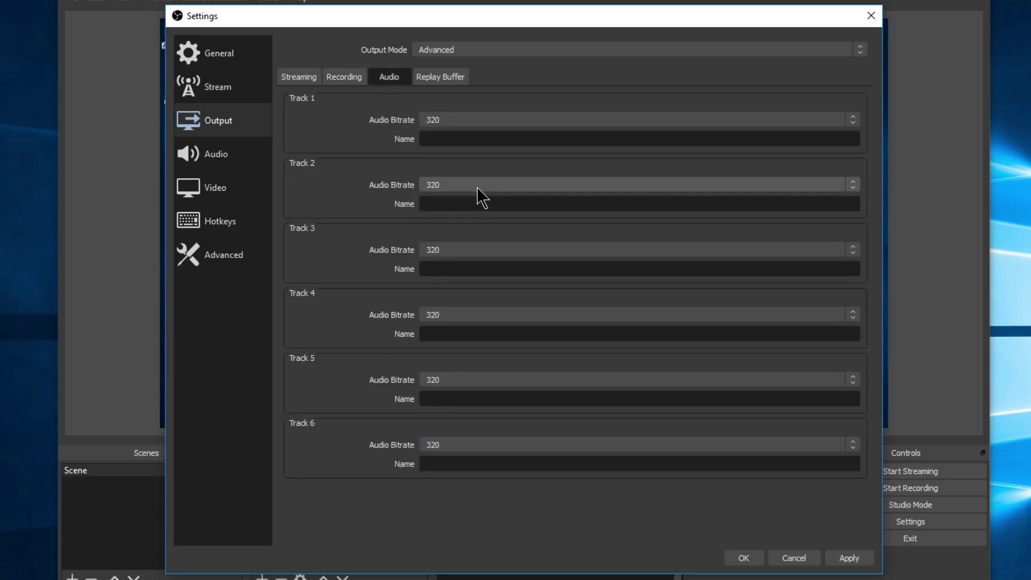
click(477, 185)
click(446, 273)
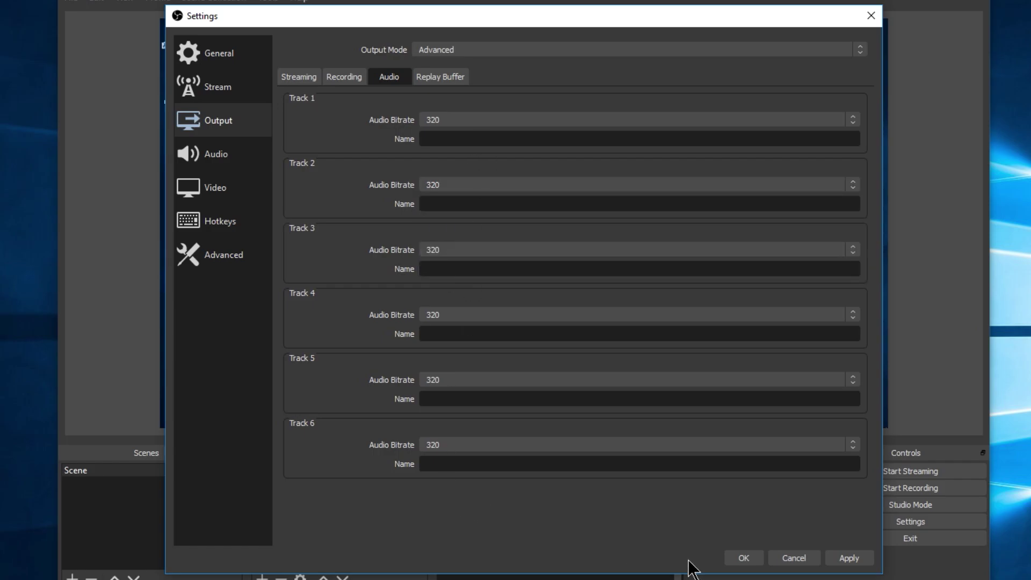
click(852, 559)
Step: Open the Audio settings page and keep the sample rate at 48khz
click(296, 172)
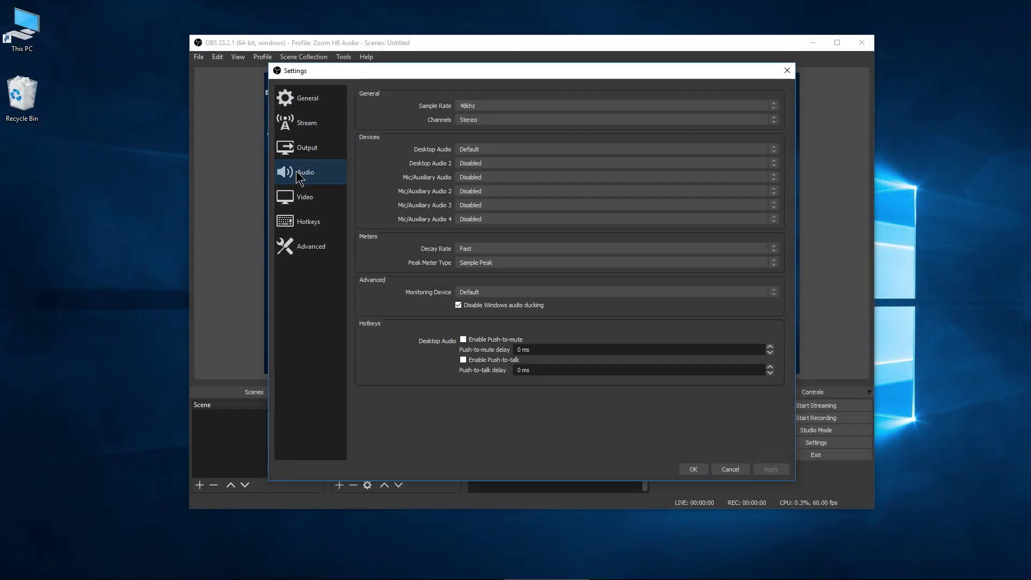
click(562, 106)
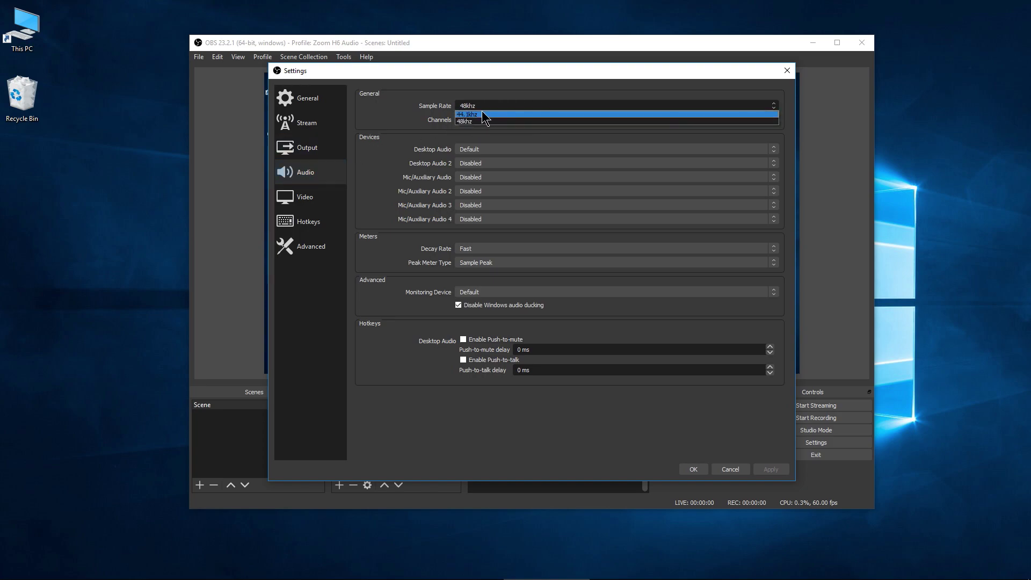
click(466, 121)
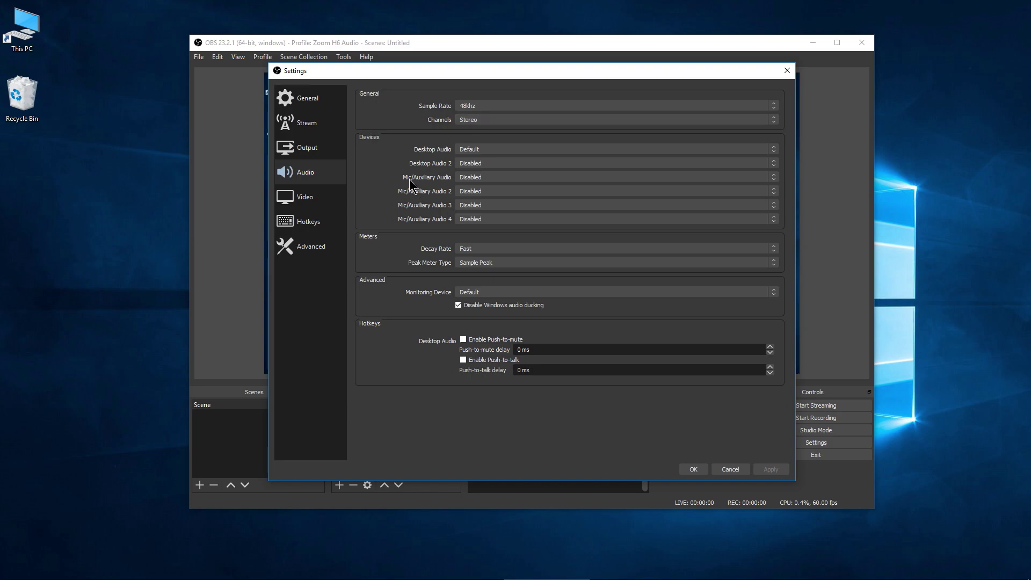
Step: Open Windows Sound and keep playback device Line Out 1/2 at 24 bit, 48000 Hz Studio Quality
mouse_move(962, 576)
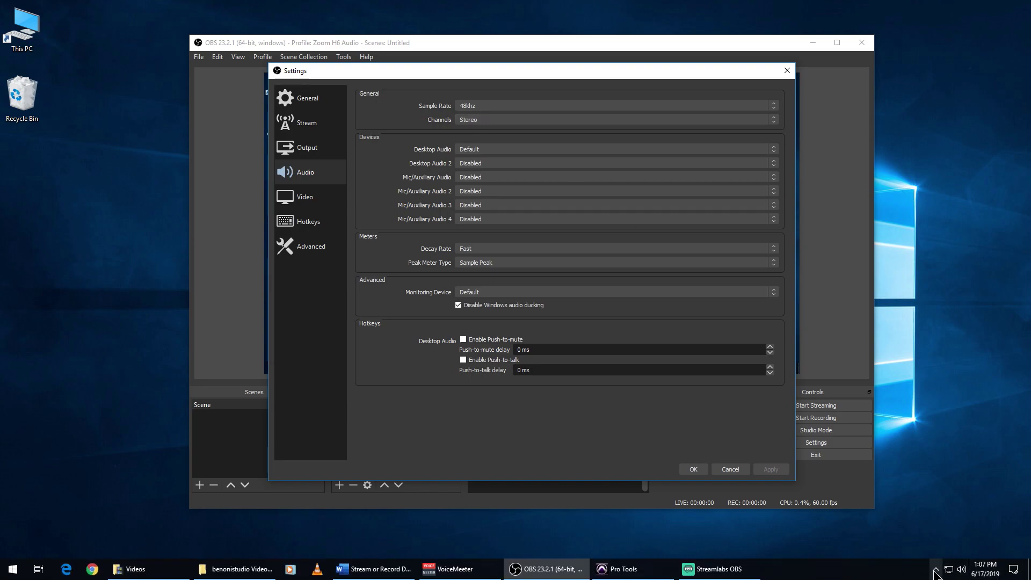
right_click(962, 573)
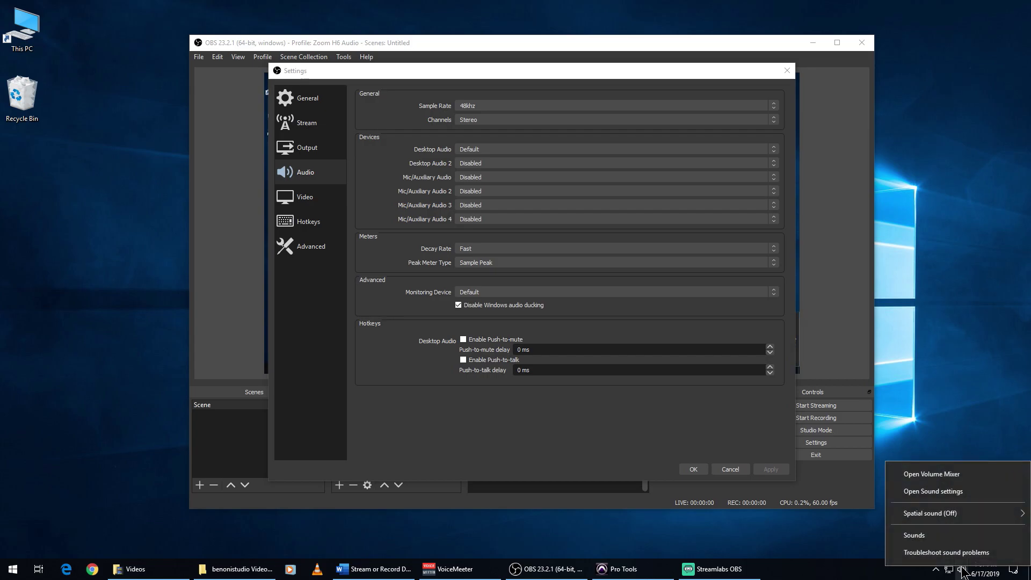
click(962, 537)
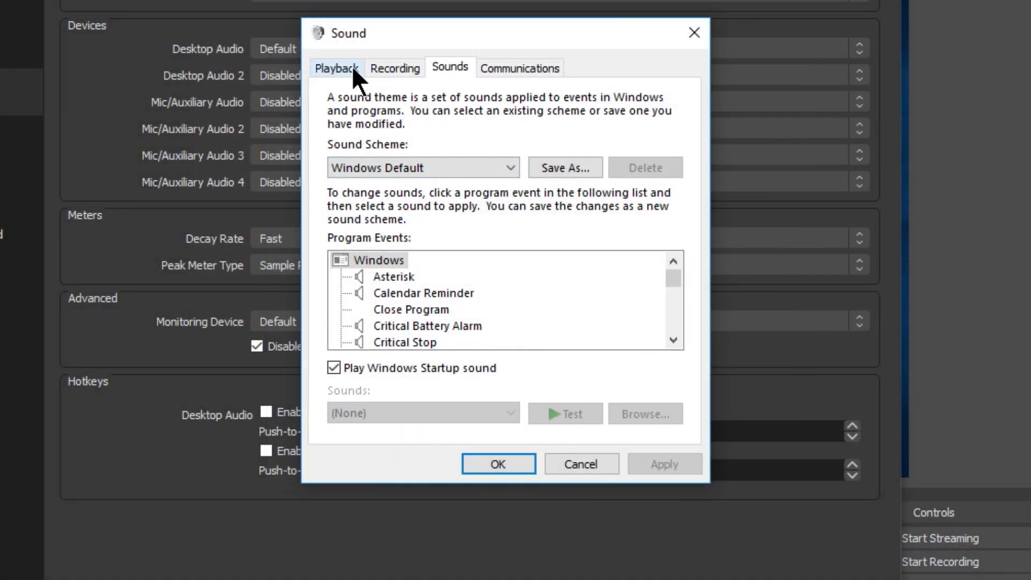
click(336, 66)
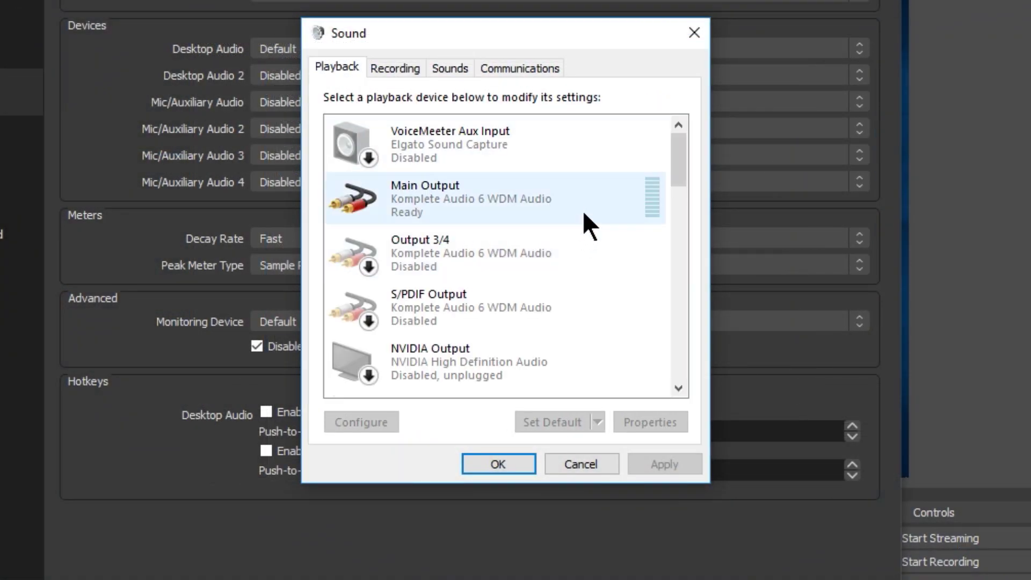
drag(679, 143, 695, 251)
scroll(695, 248, down, 1)
click(449, 347)
click(646, 425)
click(565, 142)
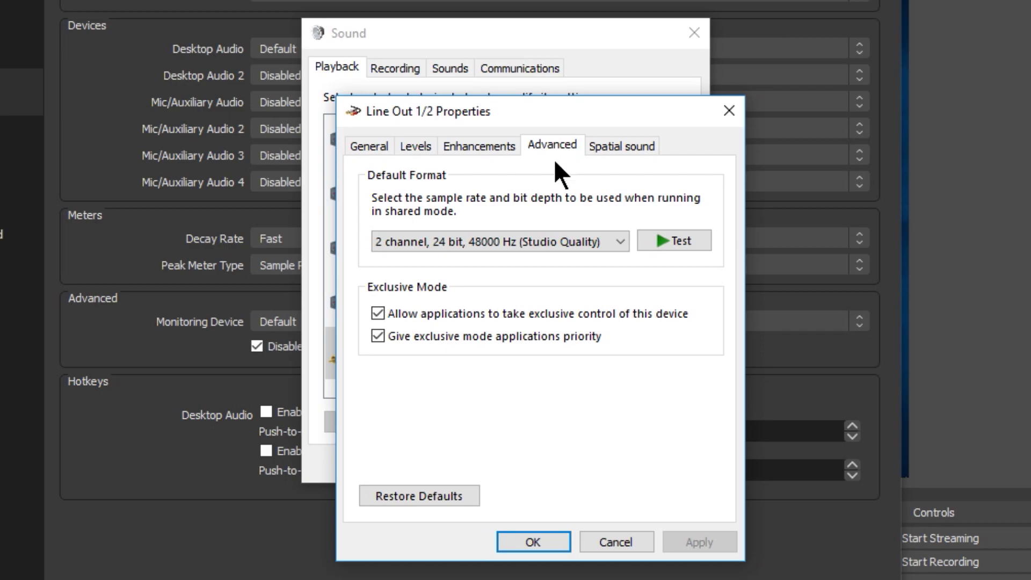
click(484, 242)
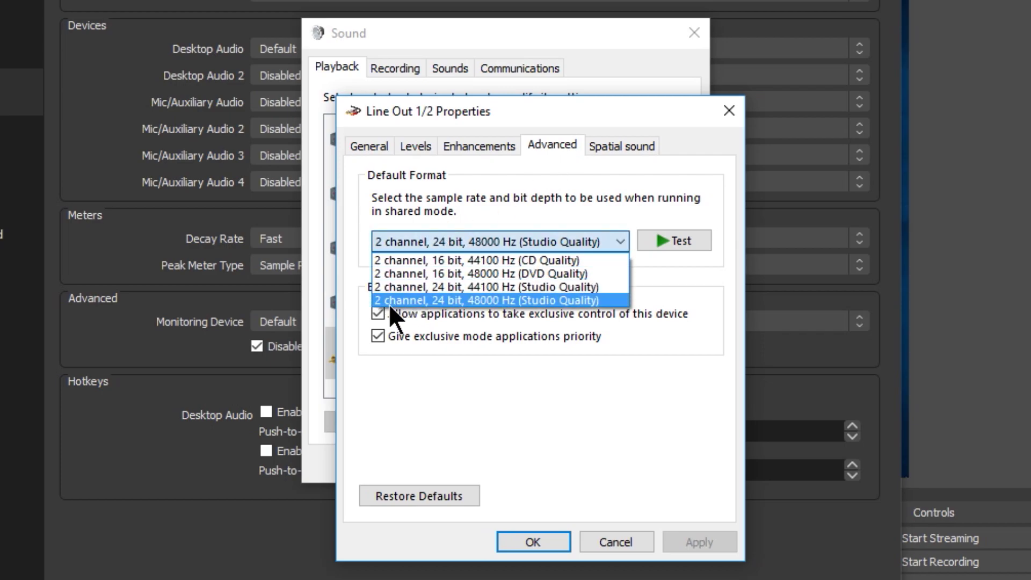
click(559, 299)
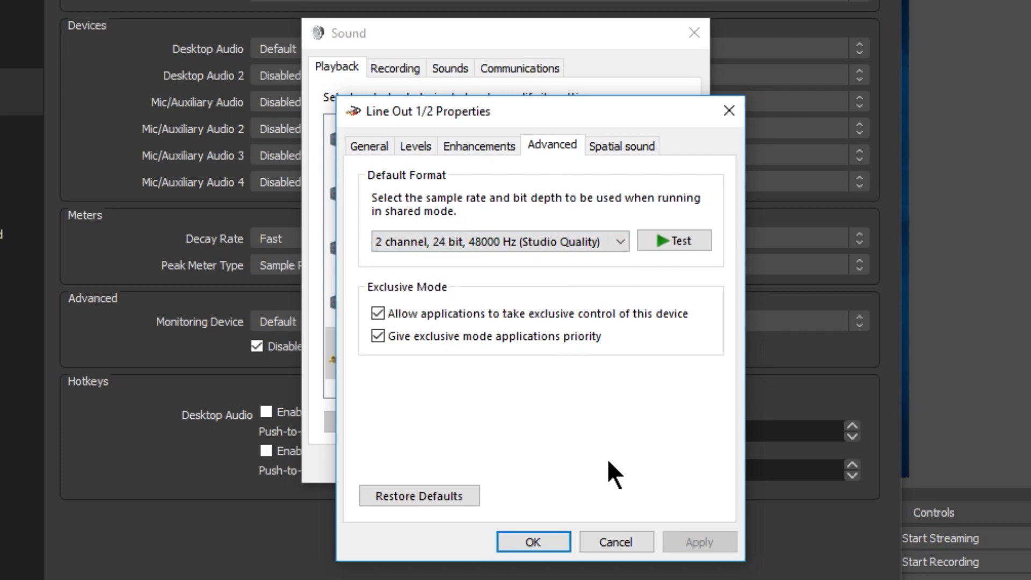
click(534, 542)
Step: Set ADAT Out 5/6 to the 48000 Hz Studio Quality format and apply
scroll(675, 265, up, 3)
right_click(472, 245)
click(518, 408)
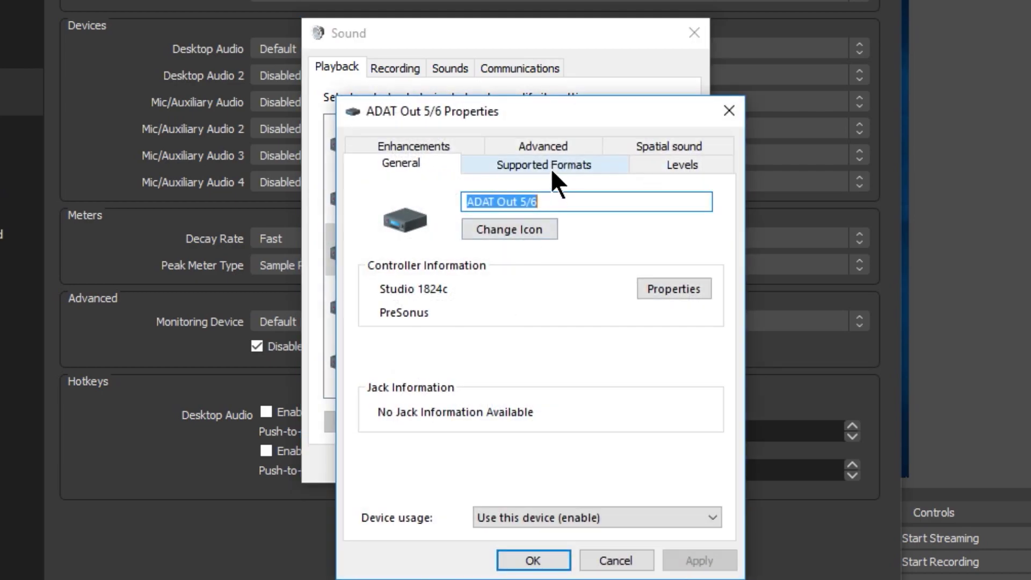
click(553, 151)
click(527, 260)
click(496, 317)
click(678, 558)
click(533, 560)
Step: Check the Mic/Inst/Line In 1/2 recording device's default format options
scroll(666, 260, down, 5)
click(409, 75)
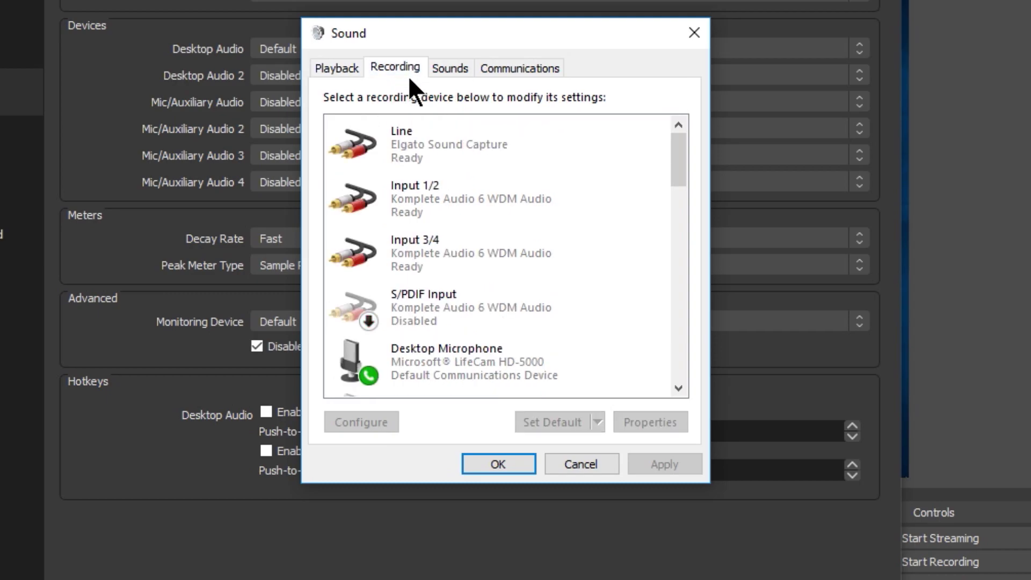
drag(678, 173, 677, 214)
click(651, 355)
click(648, 422)
click(591, 145)
click(543, 242)
Step: Keep audio at 48 kHz with Stereo channels and Default desktop audio, then apply
click(565, 245)
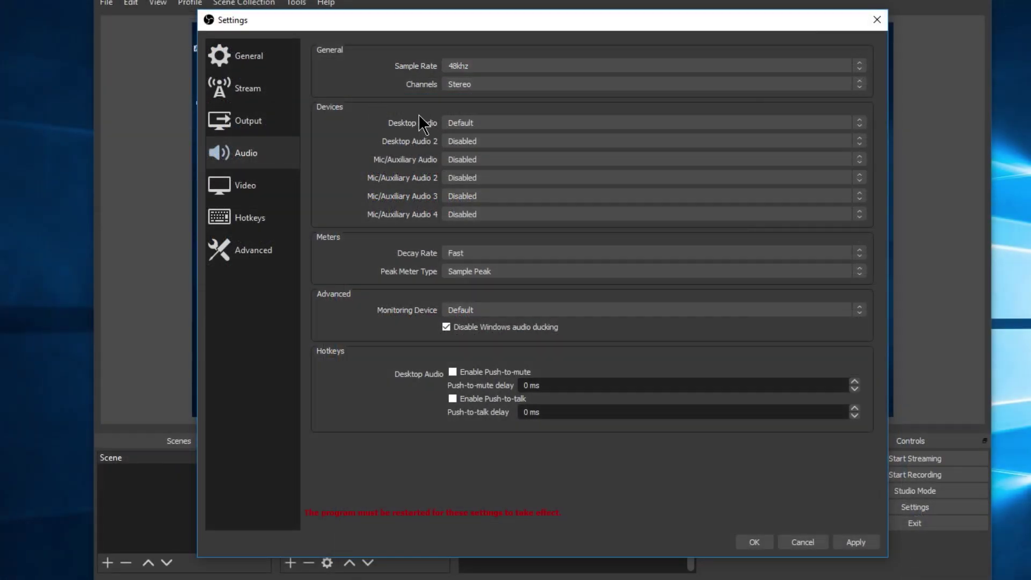
click(517, 84)
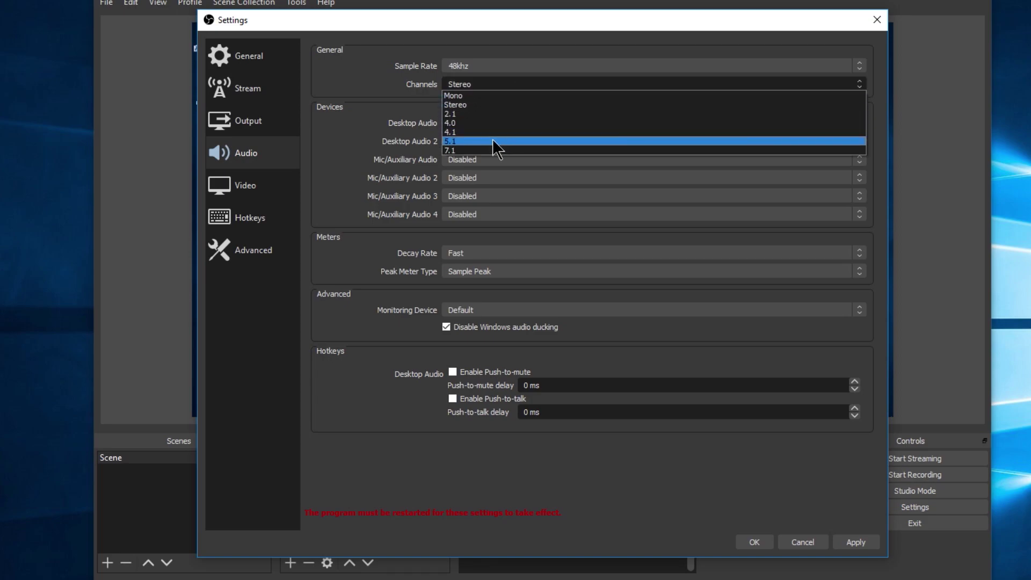
click(479, 105)
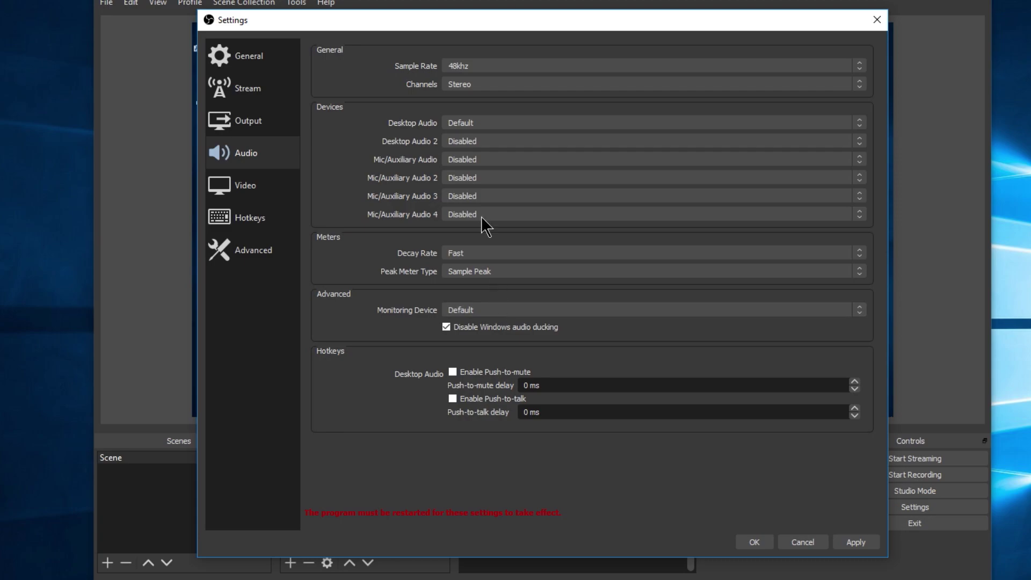
click(572, 122)
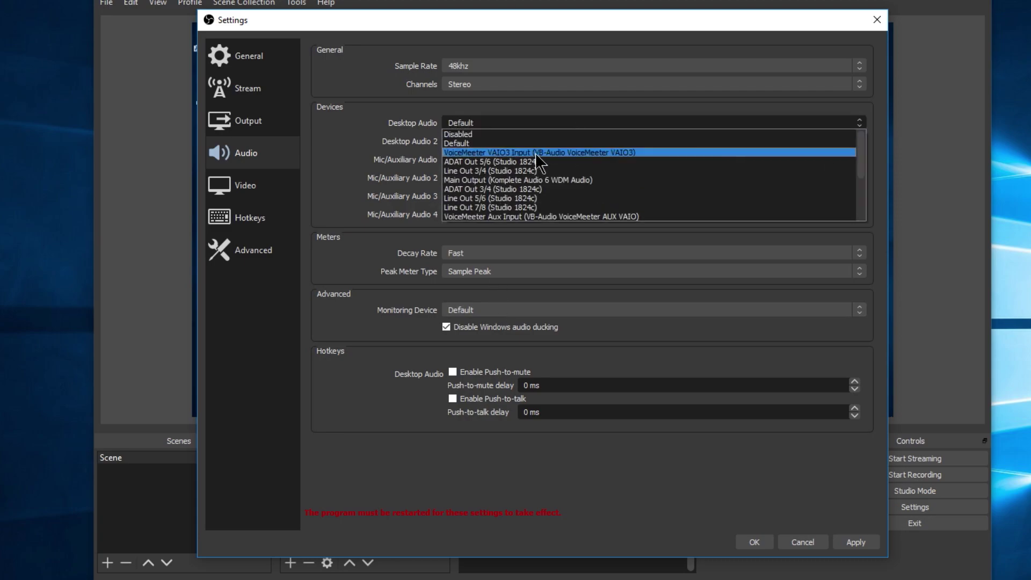
click(476, 146)
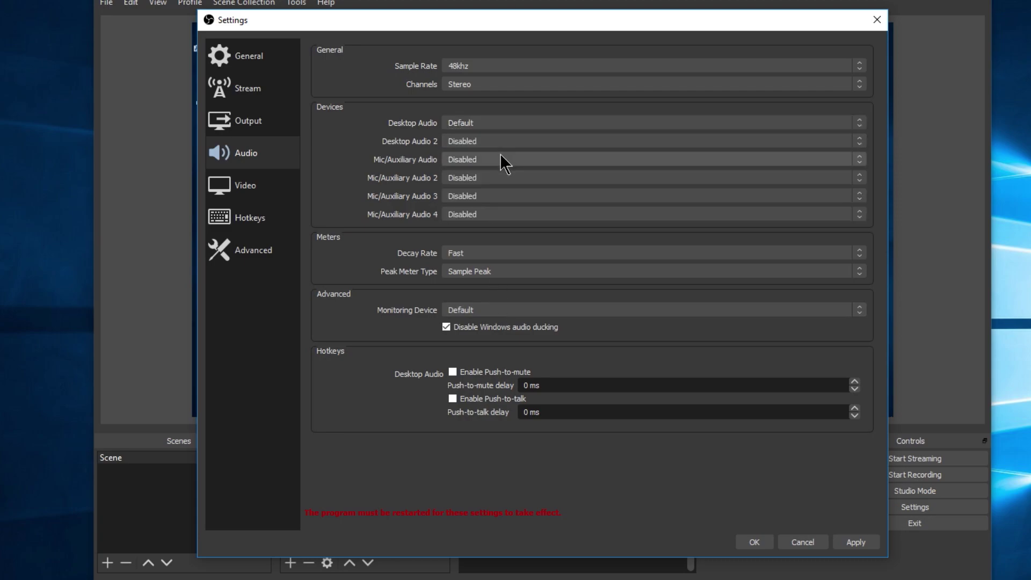
click(859, 544)
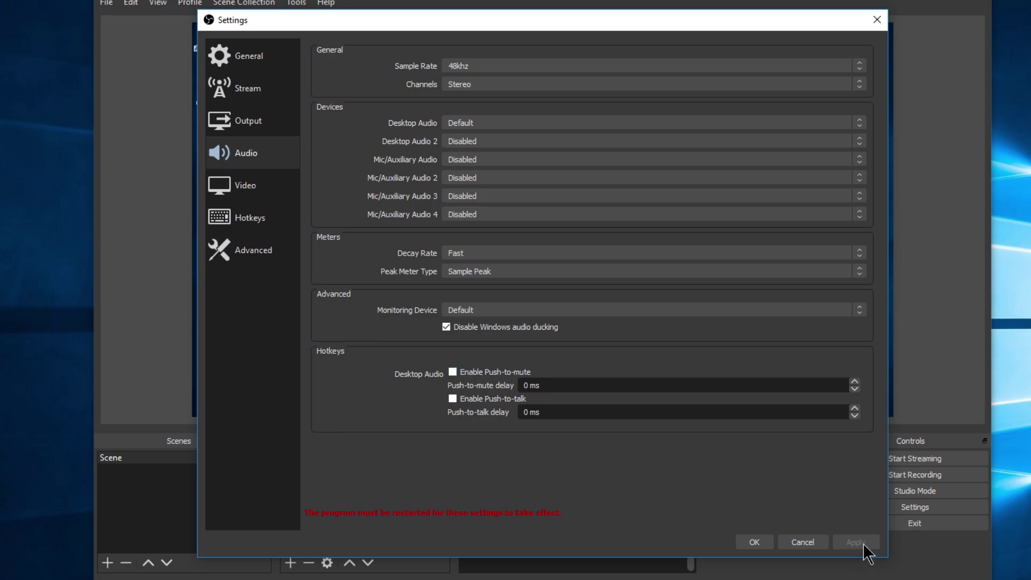
Step: In Video settings, try 30 FPS, return the common FPS value to 60, and apply
click(240, 192)
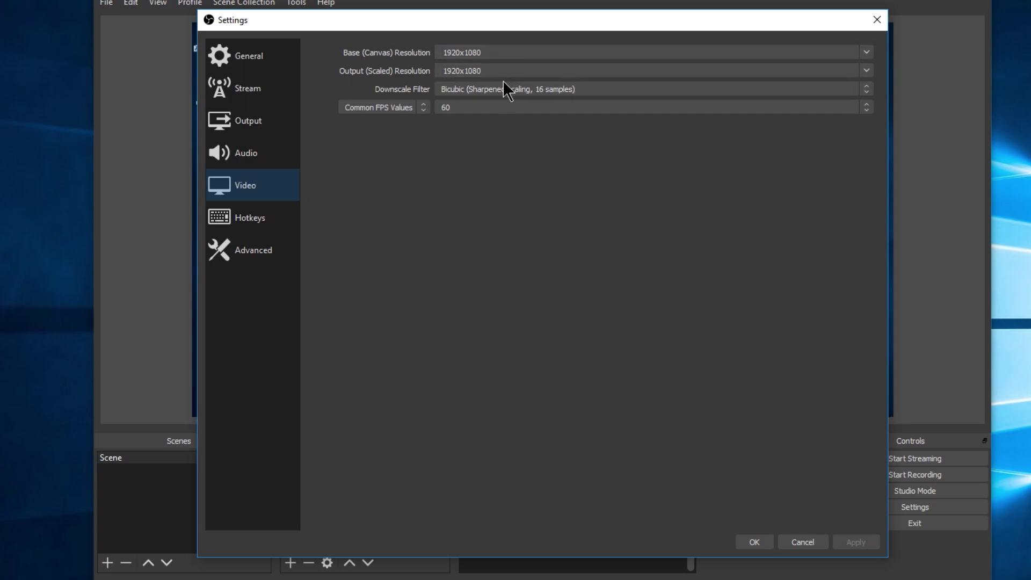
click(384, 107)
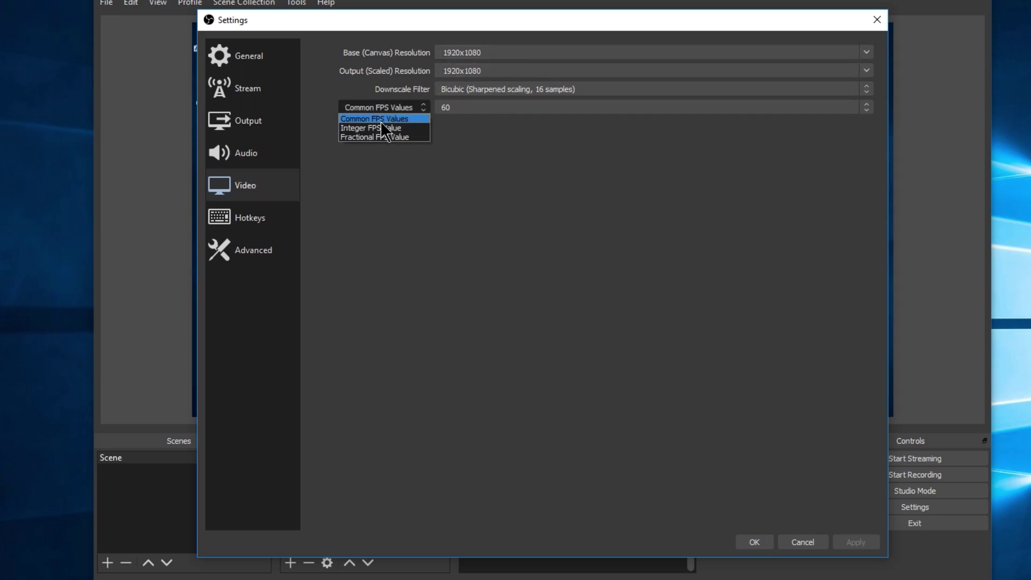
click(412, 118)
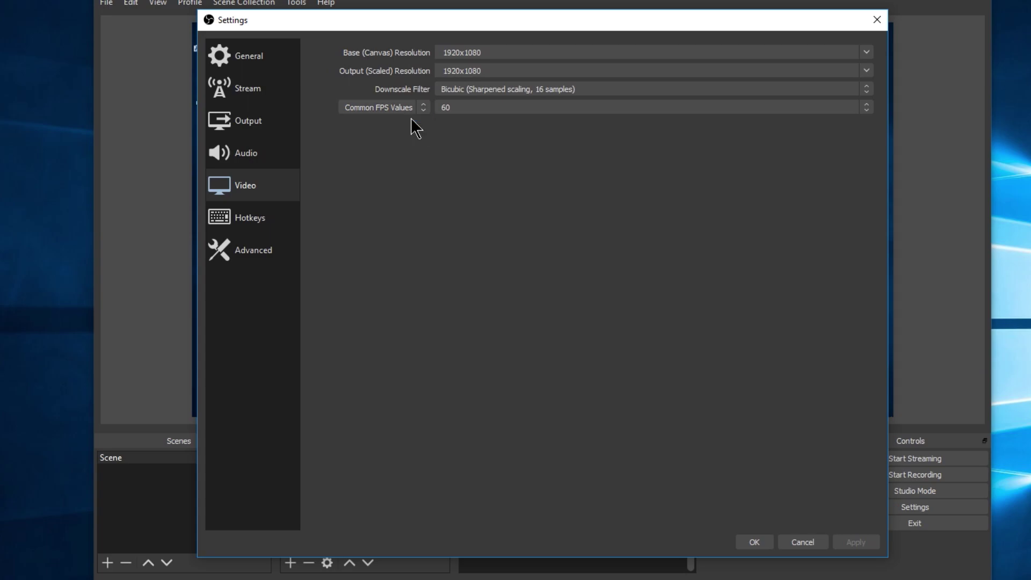
click(842, 108)
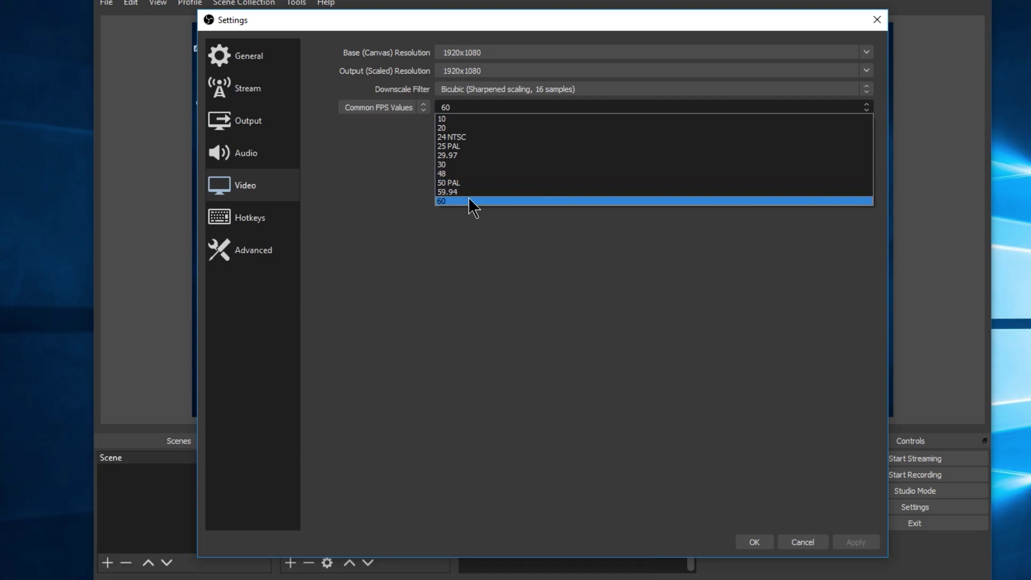
click(471, 165)
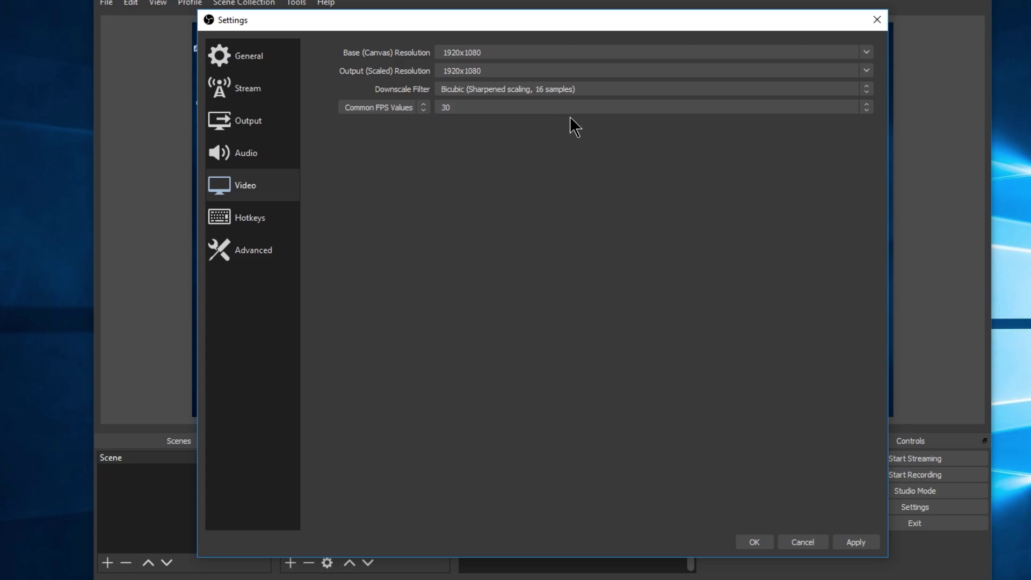
click(614, 106)
click(640, 111)
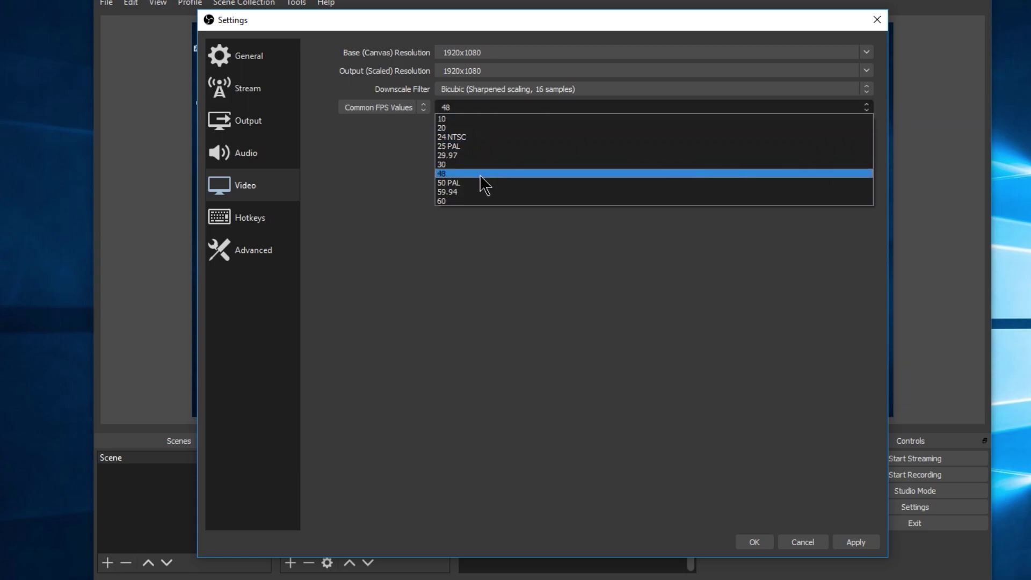
click(461, 201)
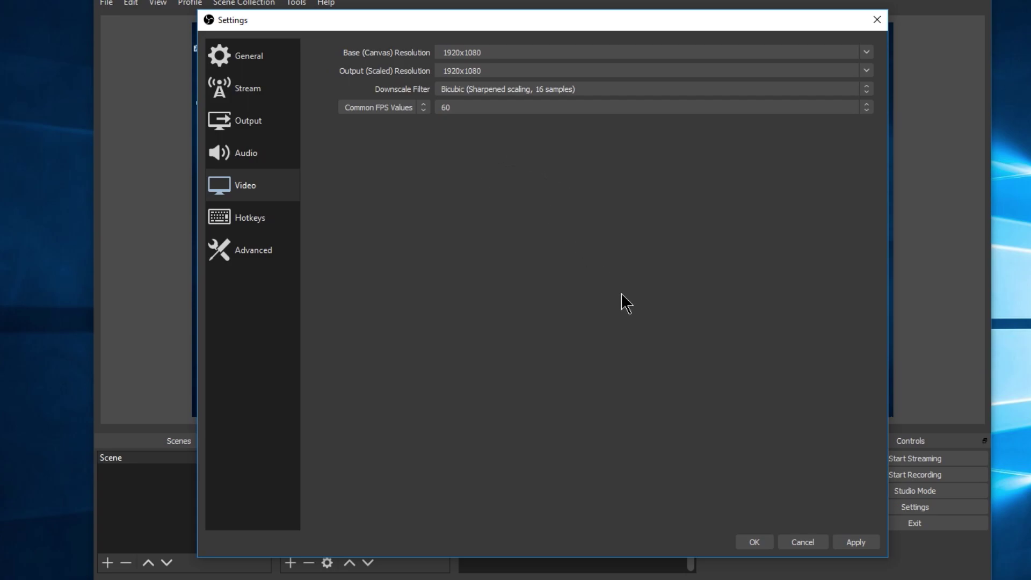
click(869, 544)
Step: In Advanced settings, keep Normal priority, Direct3D 11 renderer, NV12 color format and 709 color space
click(252, 255)
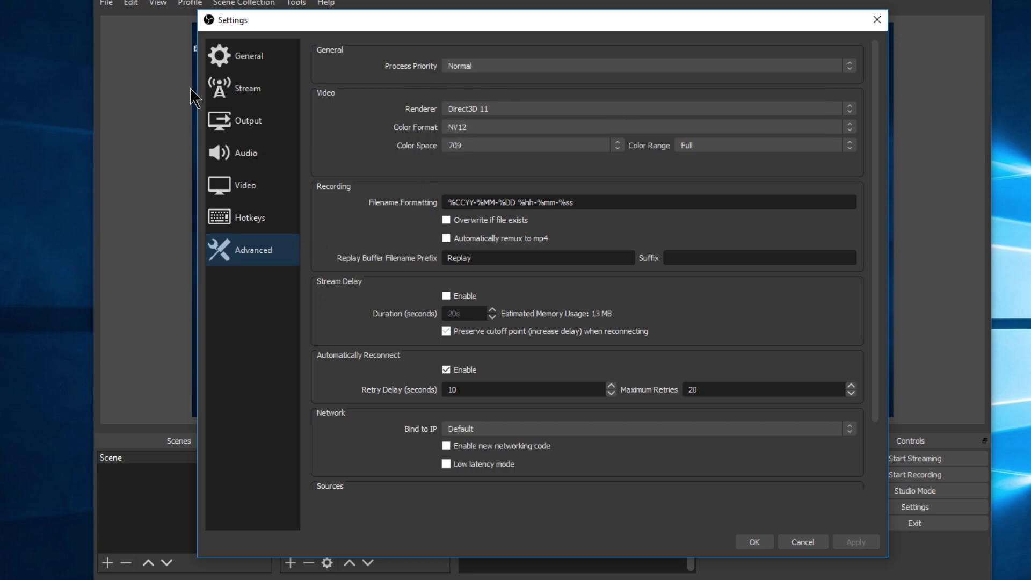
click(526, 66)
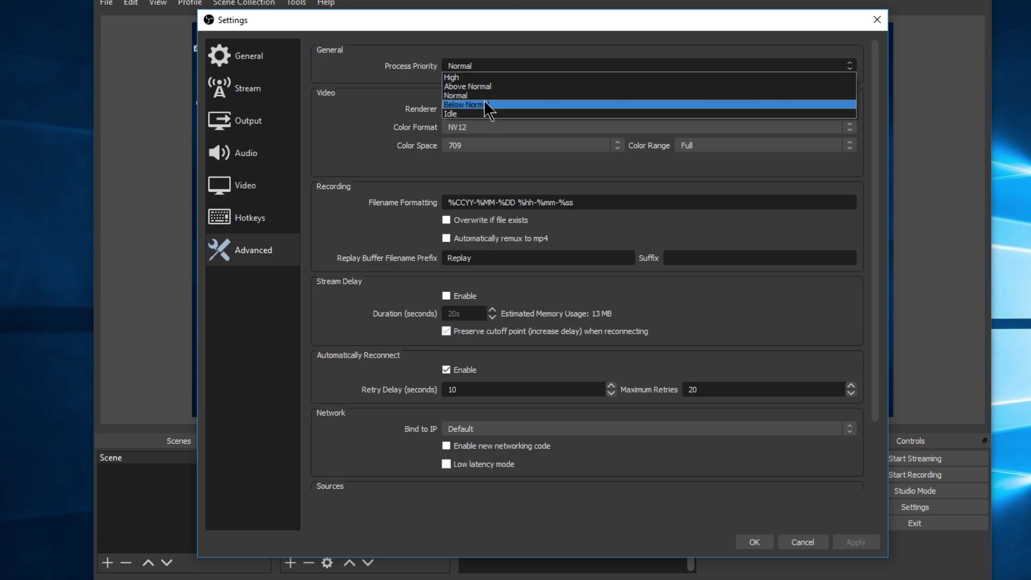
click(430, 106)
click(497, 115)
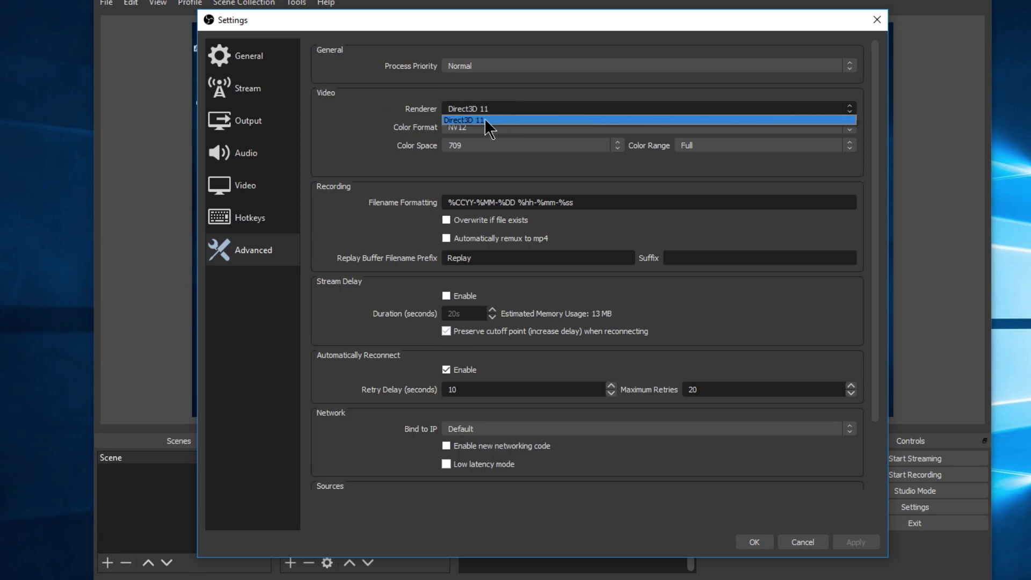
click(484, 118)
click(508, 126)
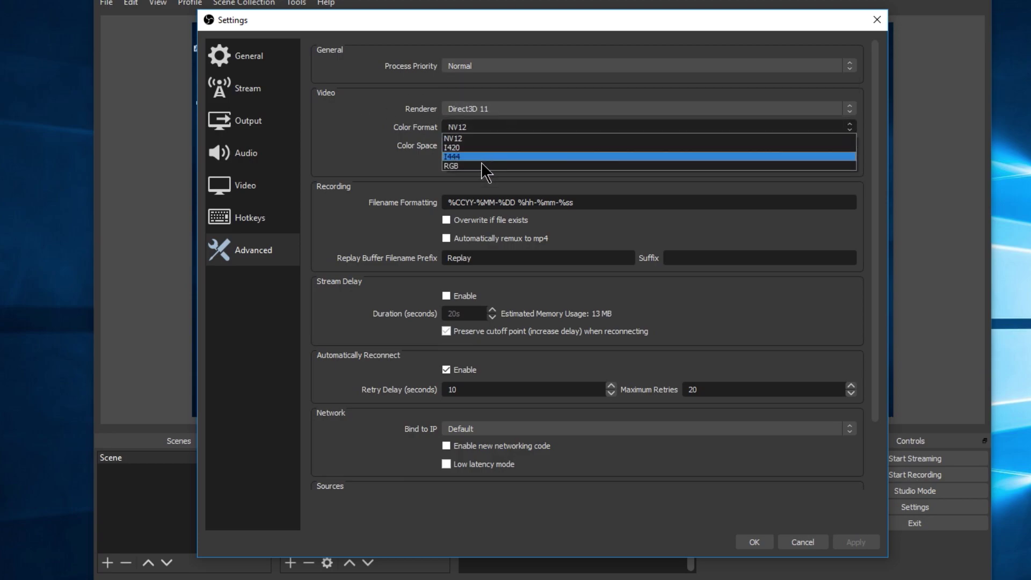
click(477, 139)
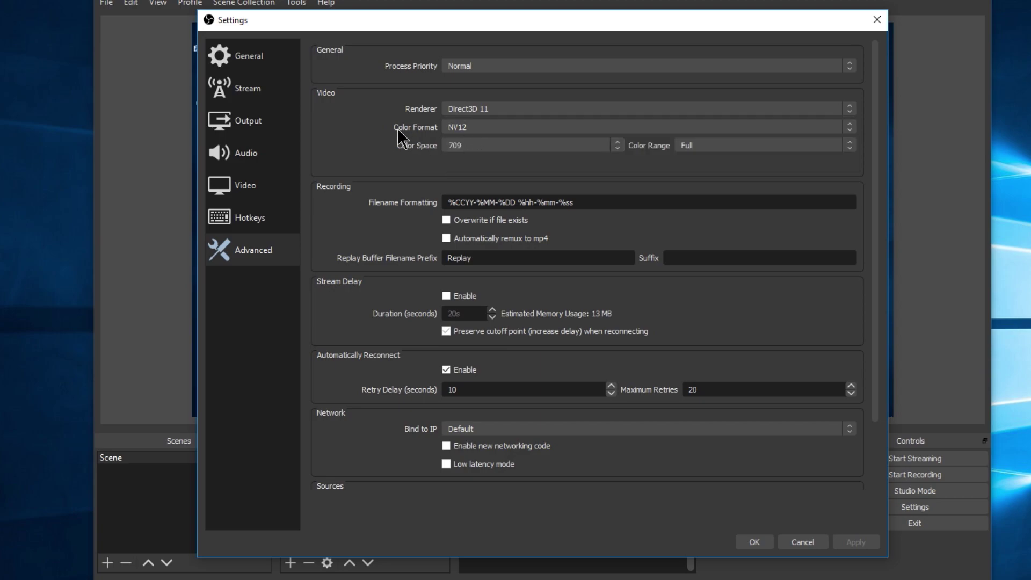
click(464, 146)
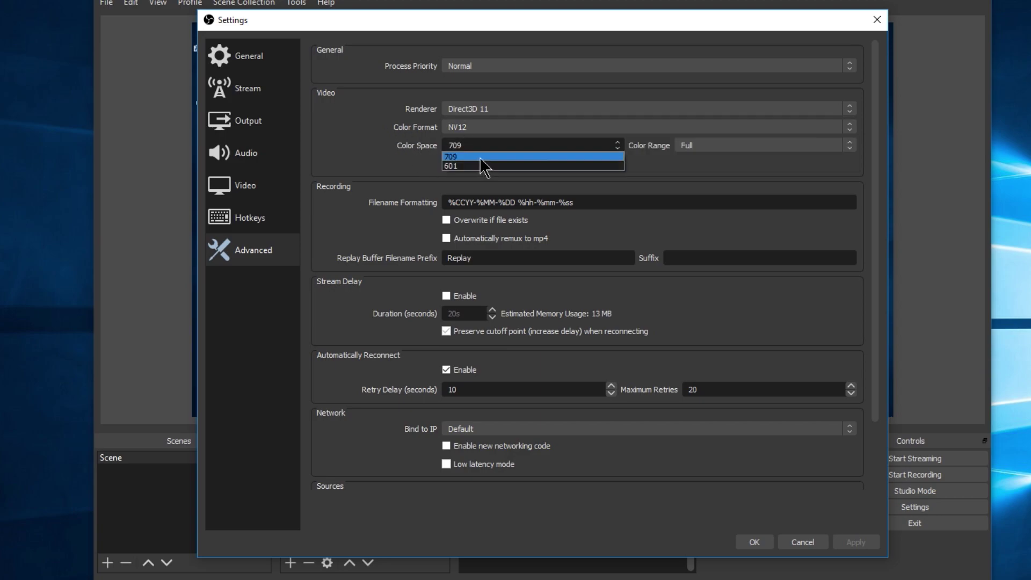
click(479, 158)
Step: Try Partial color range, set it back to Full, and apply the settings
click(756, 147)
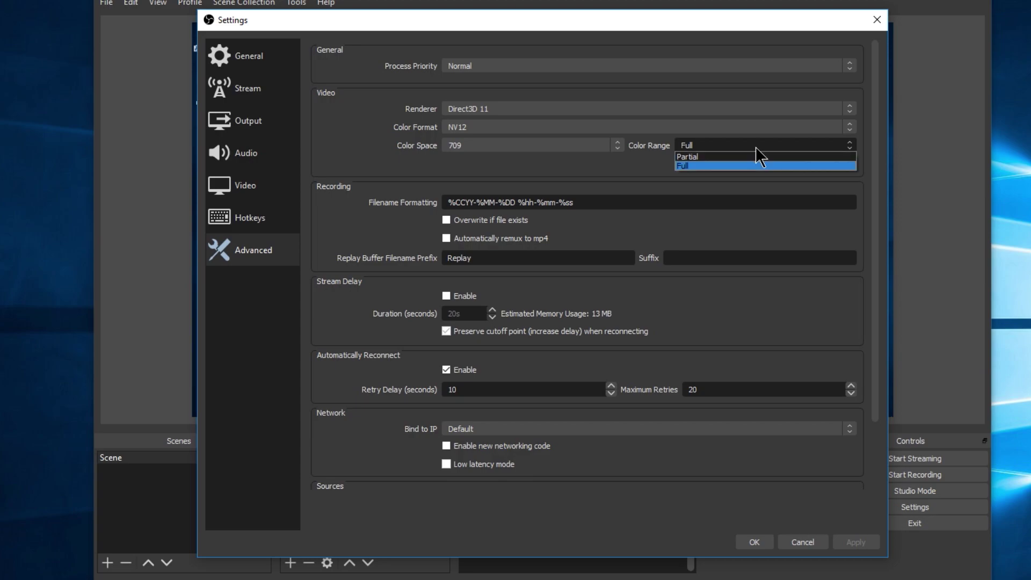
click(739, 165)
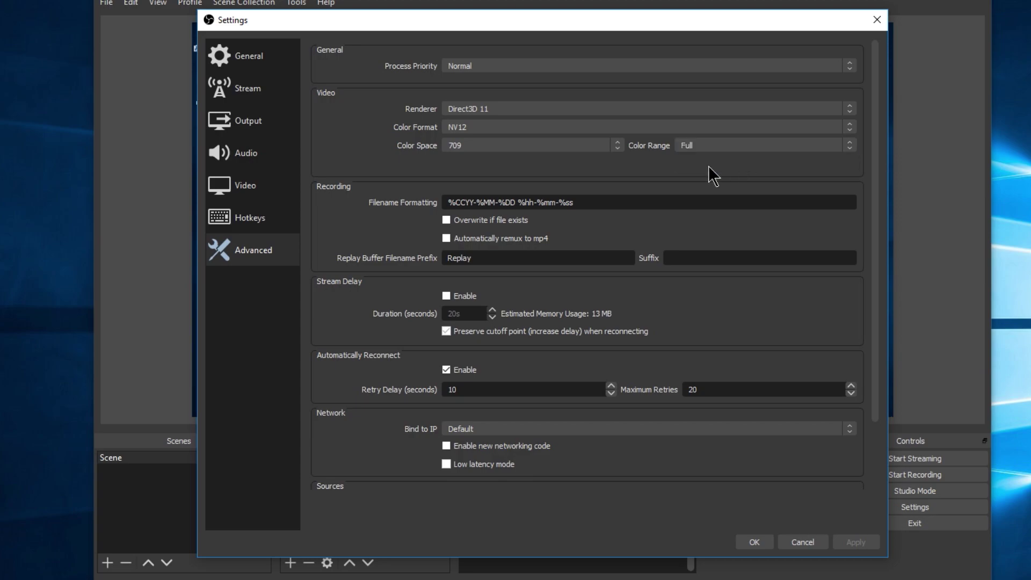
click(727, 149)
click(713, 157)
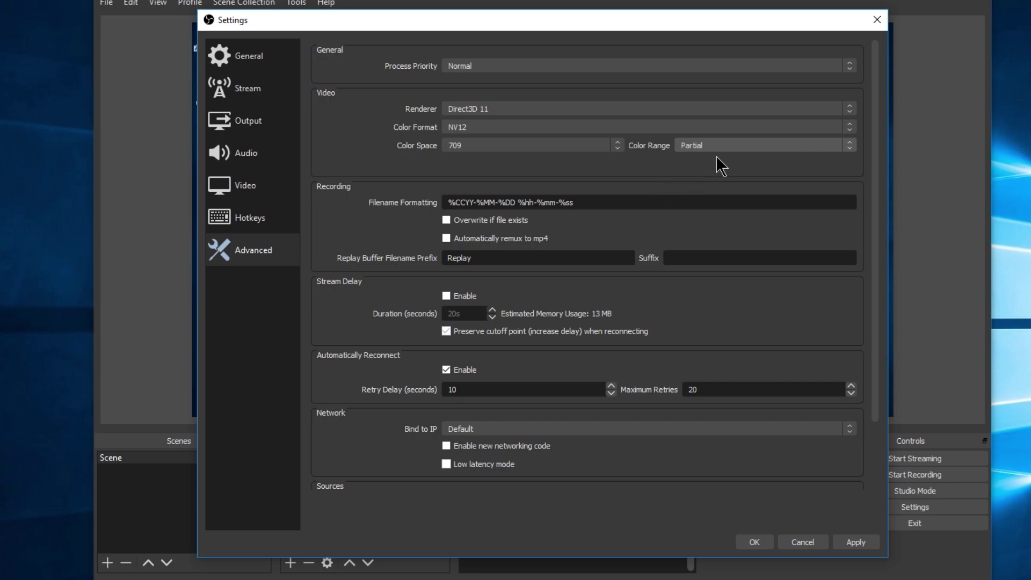
click(714, 149)
click(682, 169)
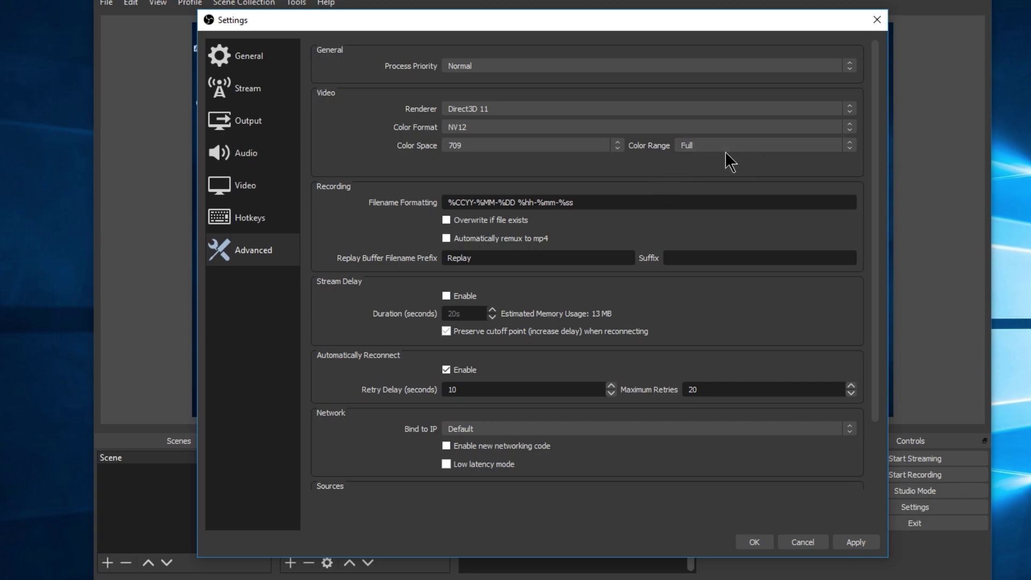
click(854, 543)
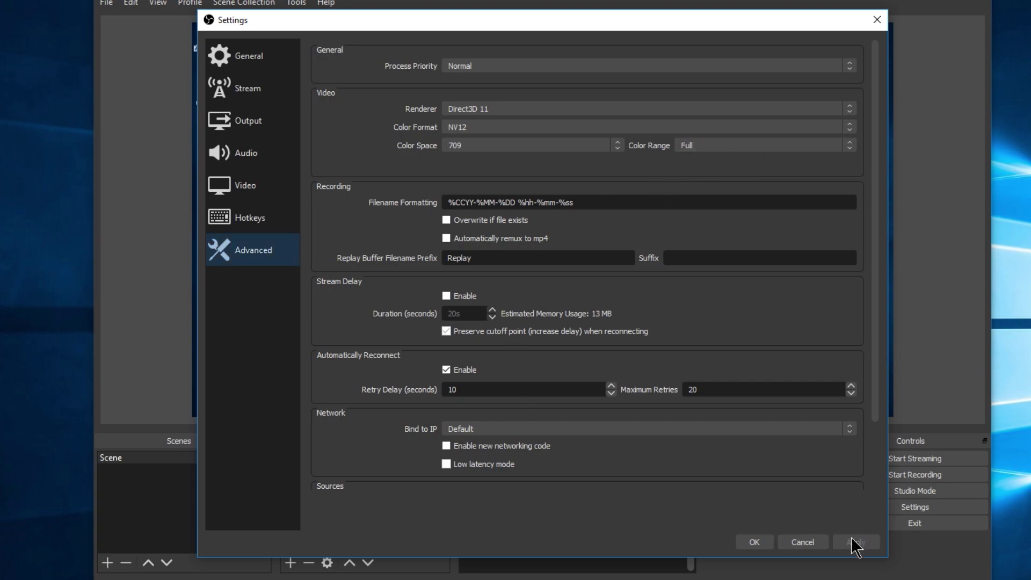
Step: Close Settings and add a Video Capture Device source named Webcam using the LifeCam HD-5000
click(750, 542)
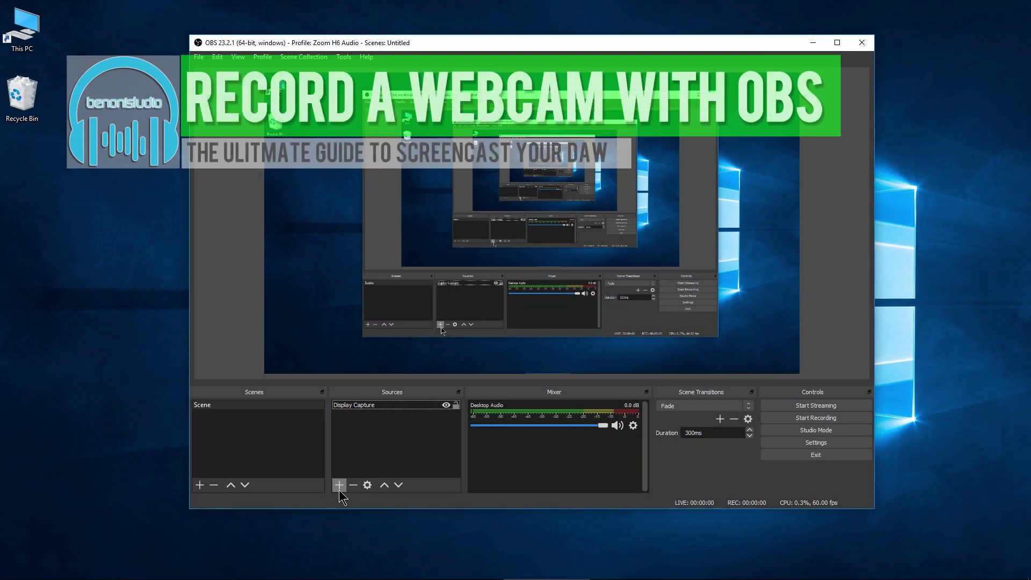
click(339, 489)
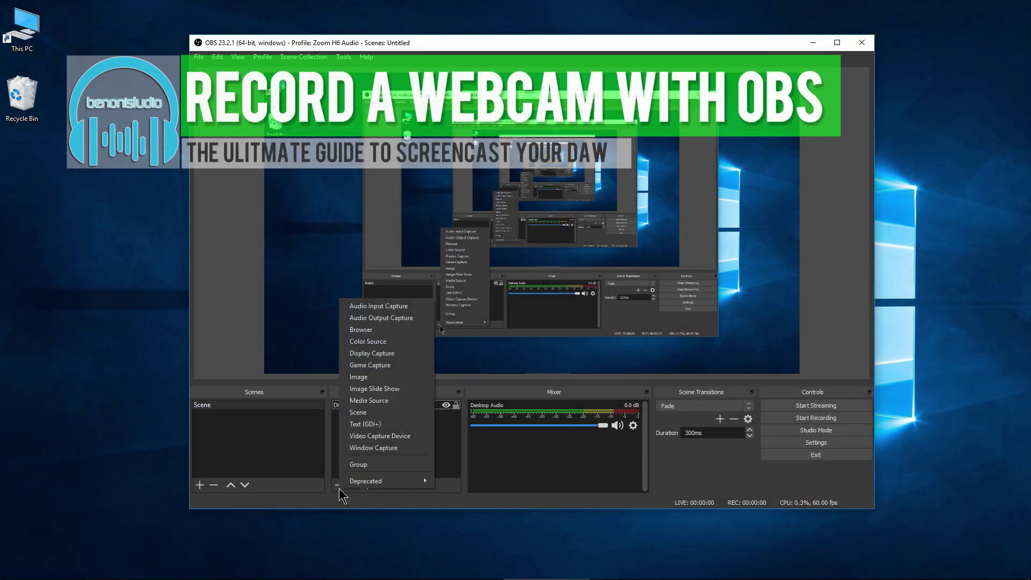
click(408, 436)
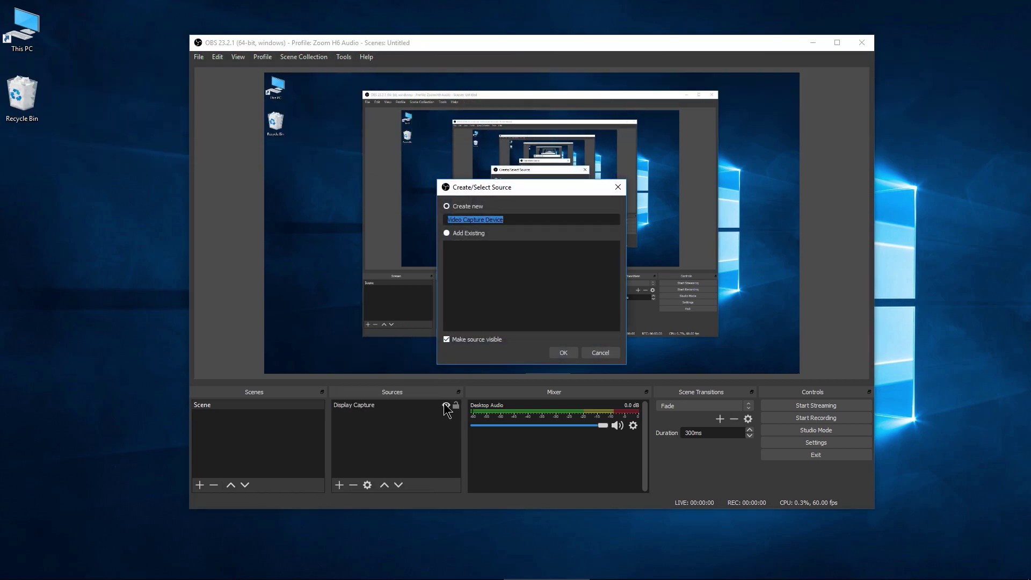
text(w)
key(Return)
click(554, 258)
click(537, 259)
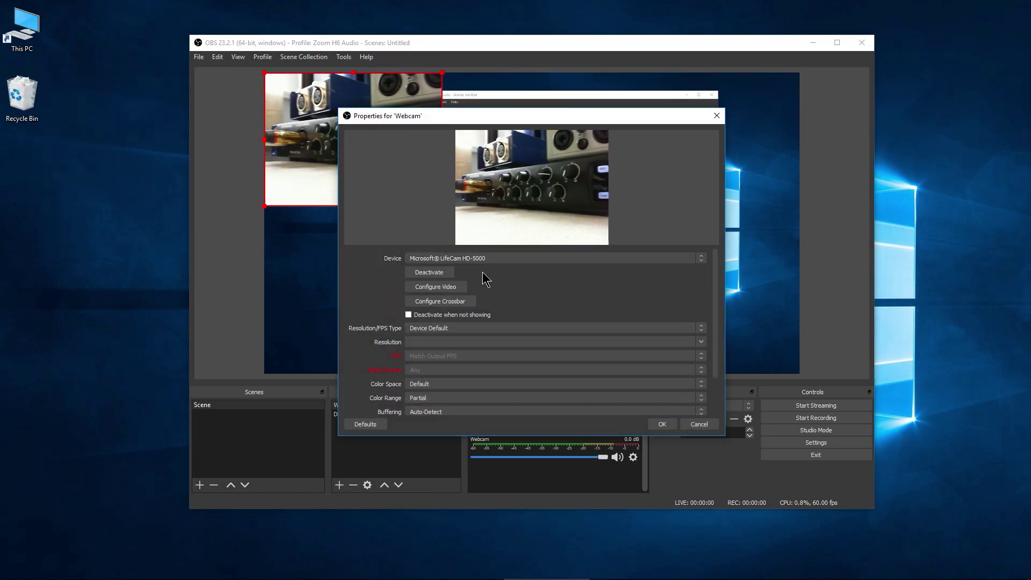
key(Return)
Step: Move the webcam to the preview's lower-left and add a Chroma Key filter, adjusting its Similarity
drag(440, 76, 447, 245)
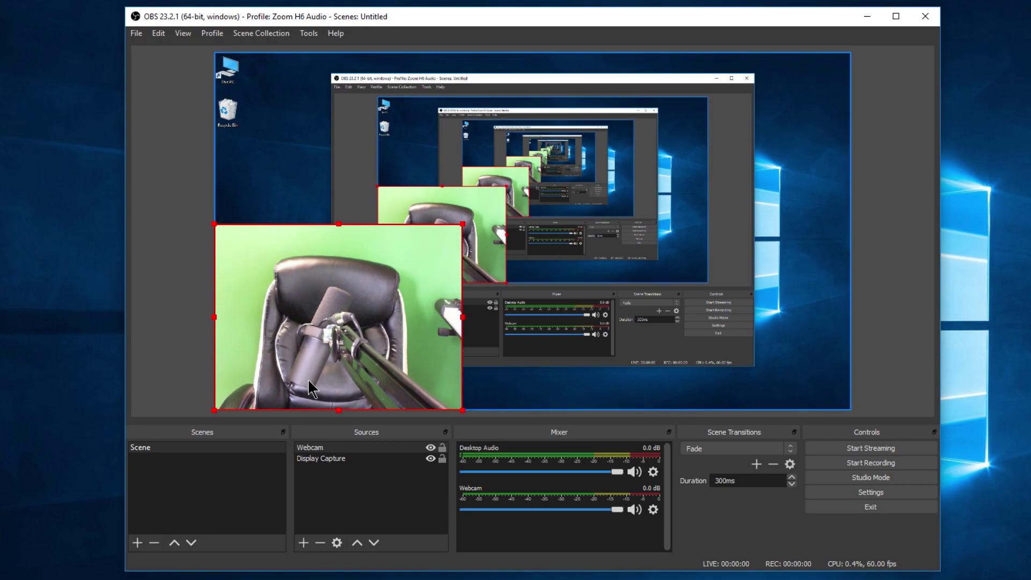
right_click(317, 453)
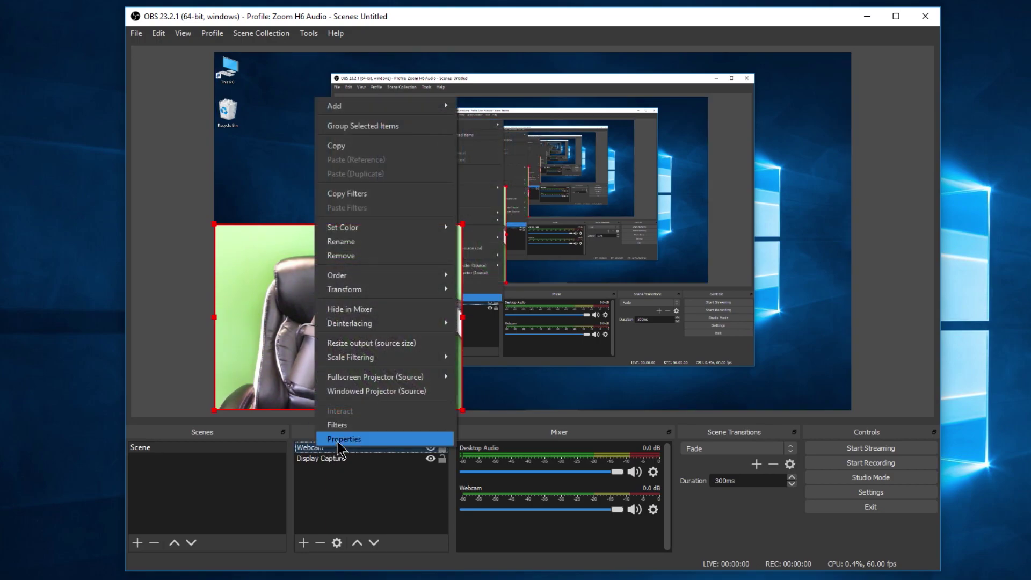
click(348, 424)
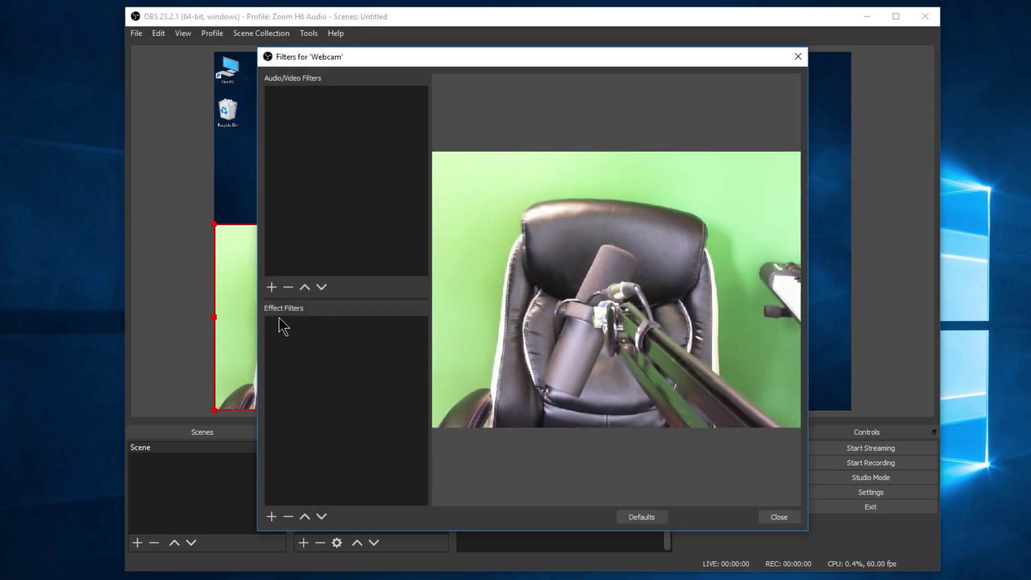
click(271, 516)
click(302, 385)
mouse_move(631, 376)
mouse_down()
mouse_move(612, 376)
mouse_move(639, 376)
mouse_up()
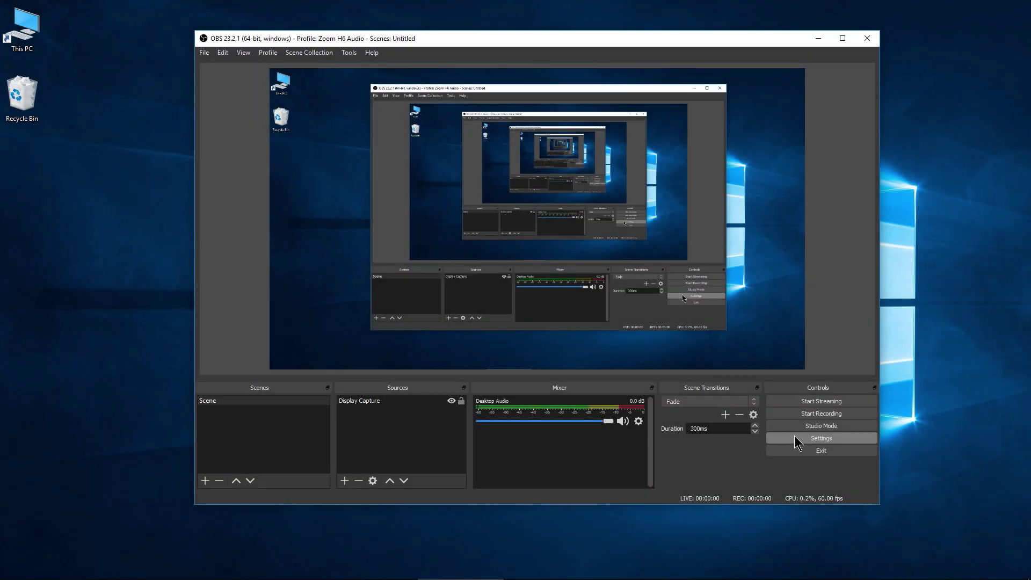
click(786, 442)
click(313, 123)
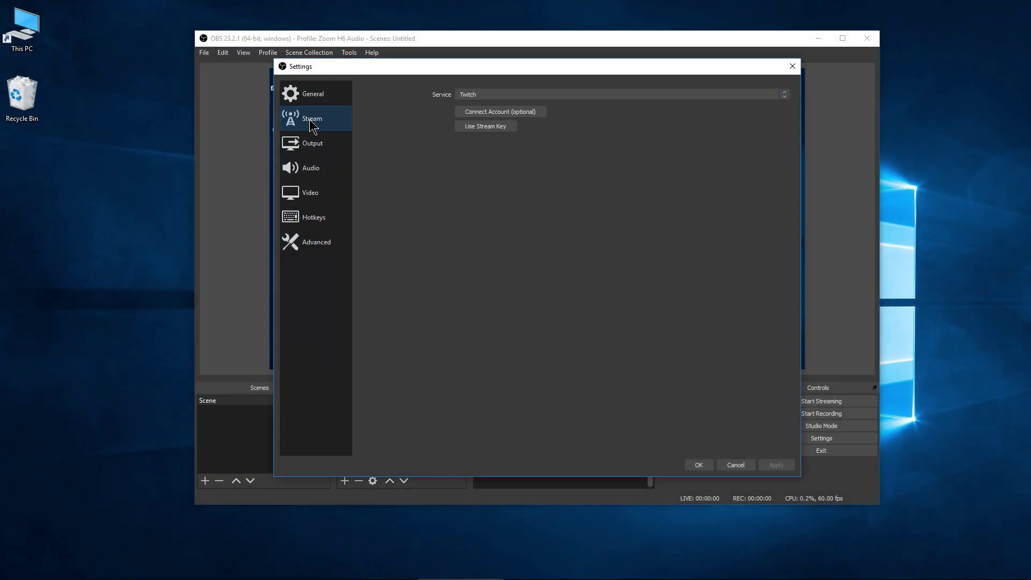
click(596, 95)
click(465, 110)
click(494, 110)
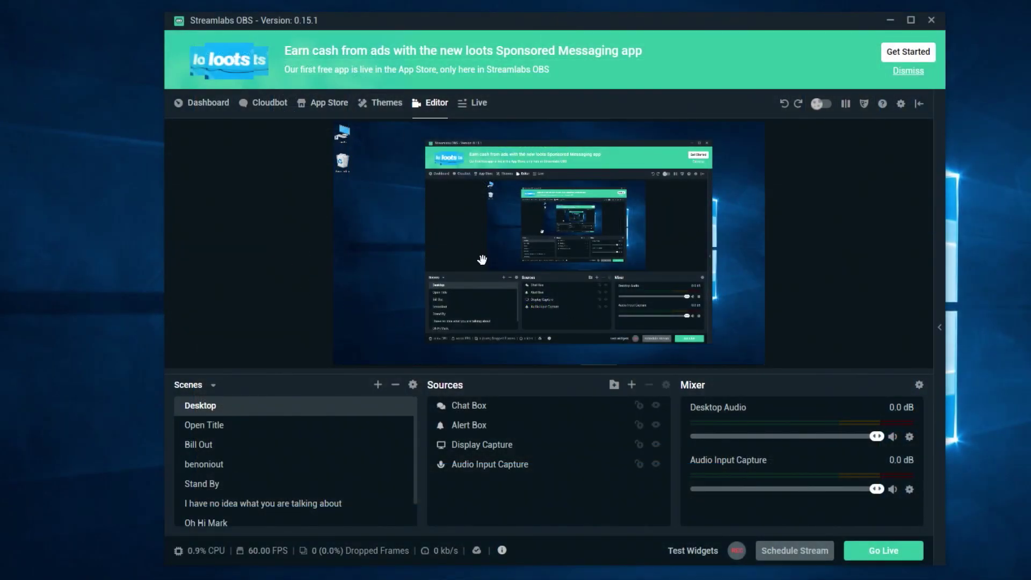
click(901, 105)
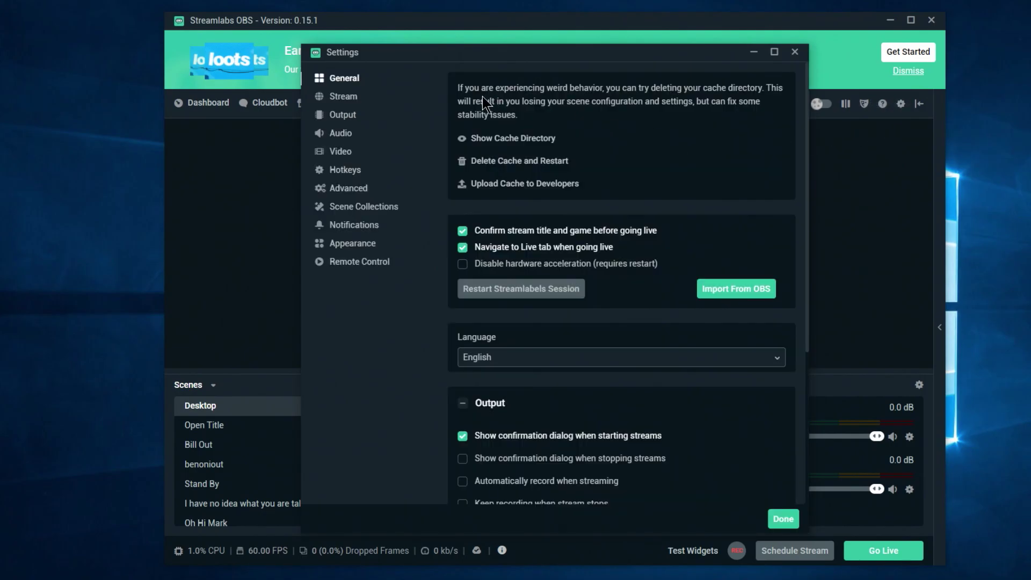
click(331, 152)
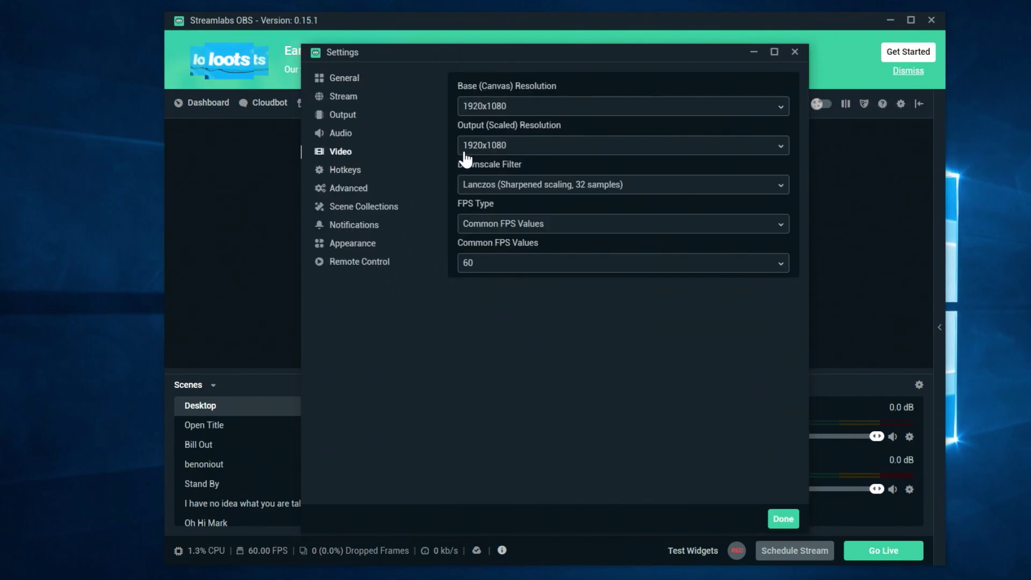
click(341, 132)
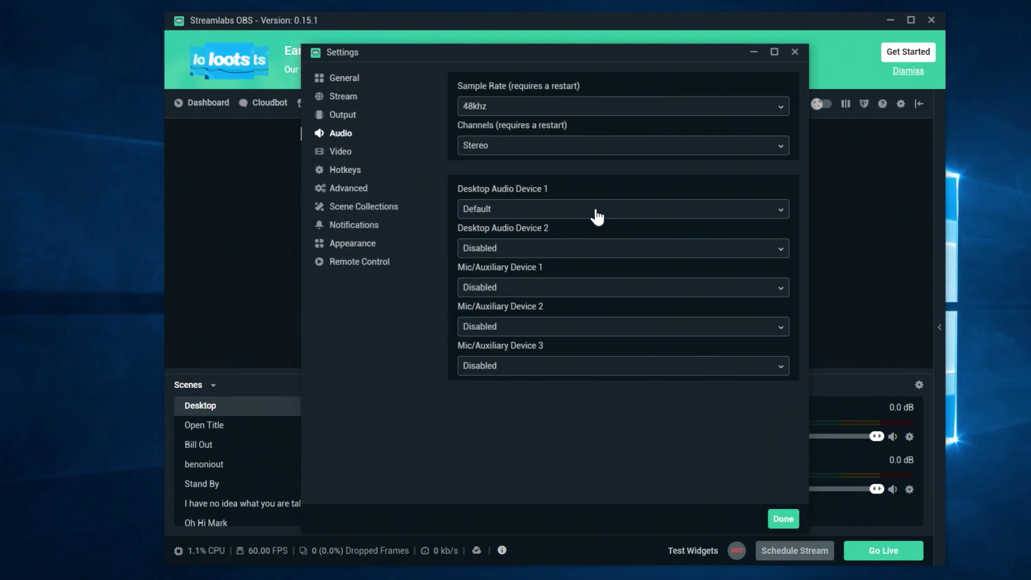
click(348, 116)
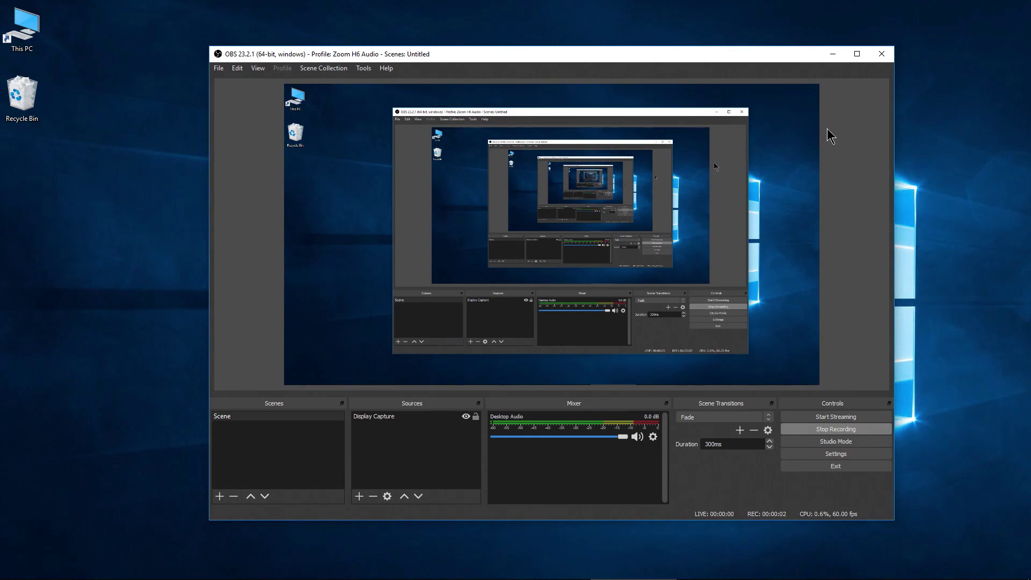
click(833, 53)
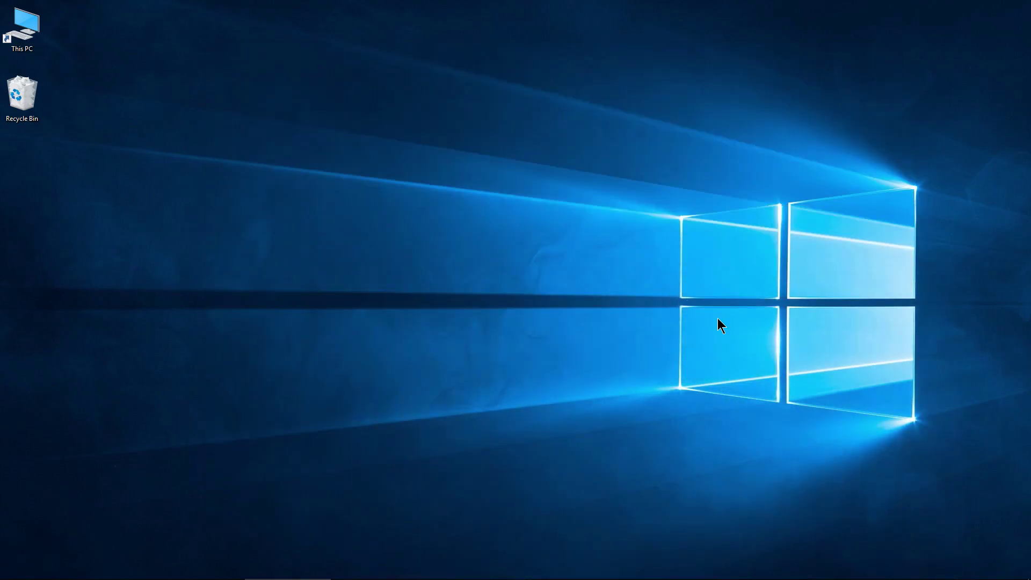
mouse_move(627, 574)
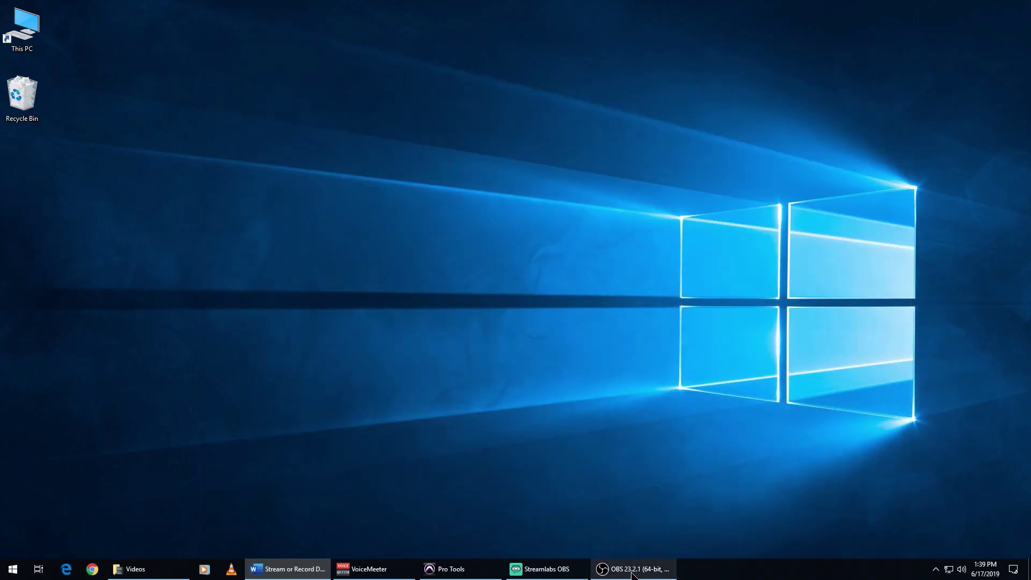
click(935, 569)
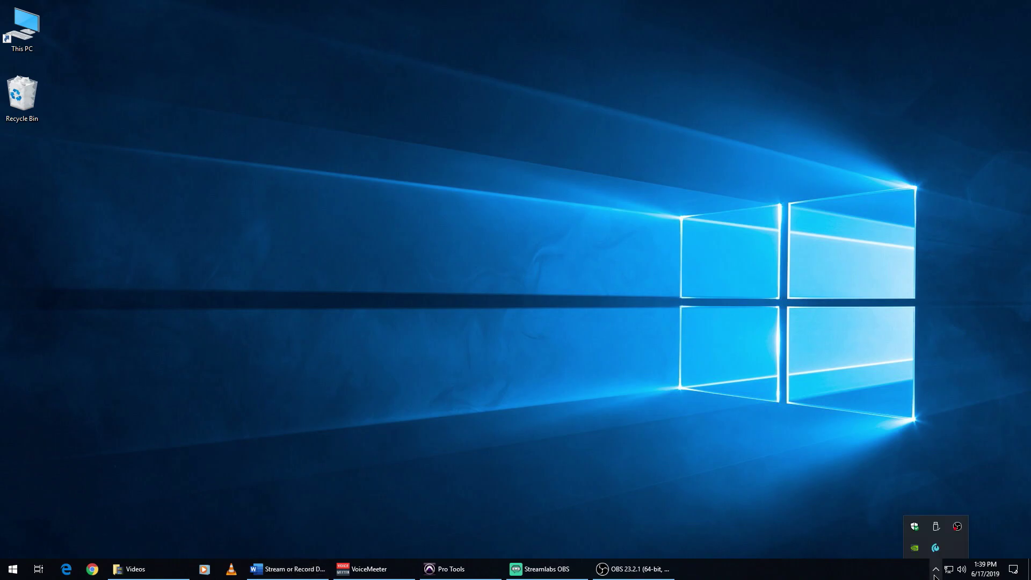
right_click(958, 528)
click(952, 464)
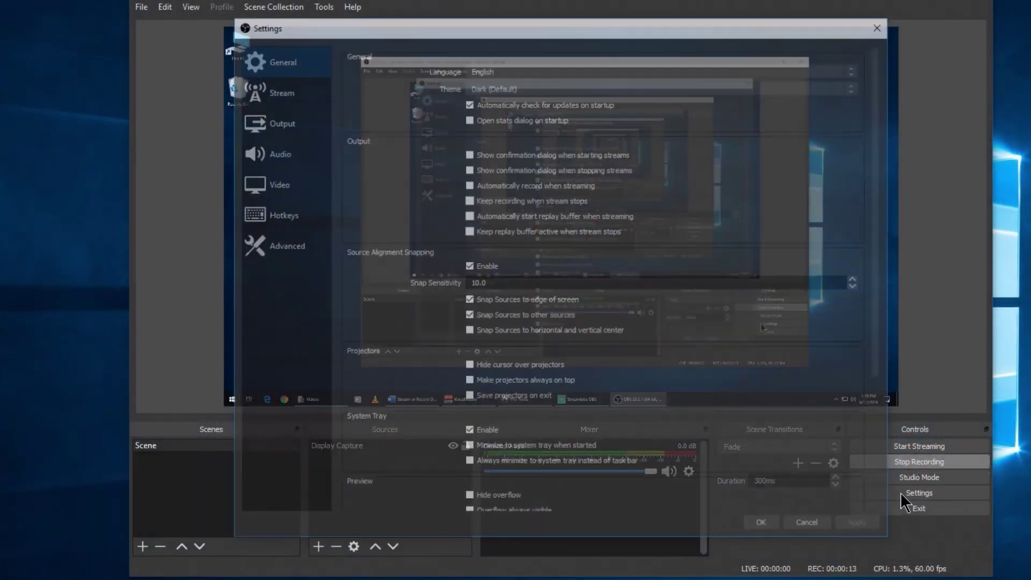
click(276, 222)
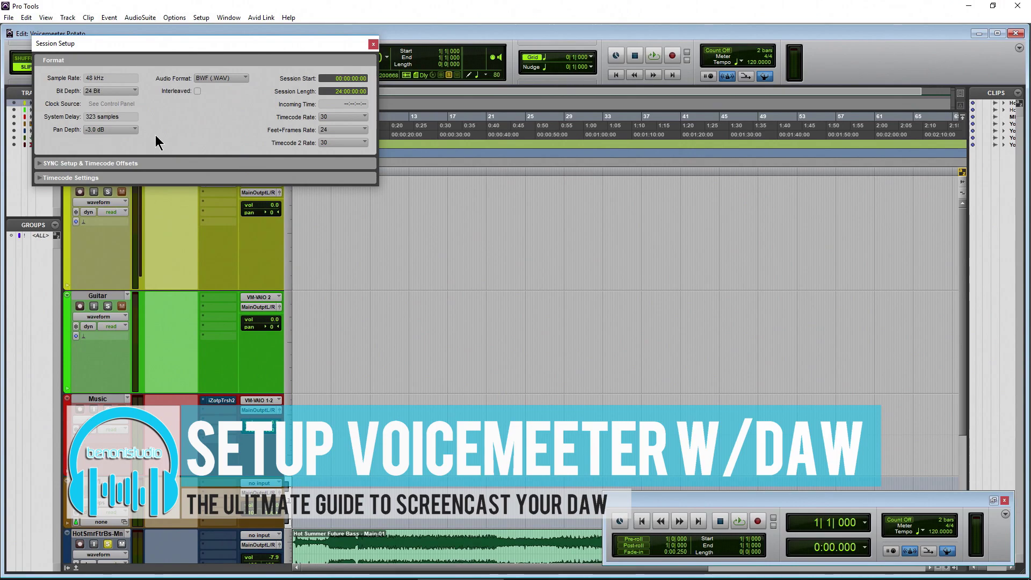
Step: Close session setup and keep Voicemeeter AUX Virtual ASIO as the Playback Engine
click(373, 44)
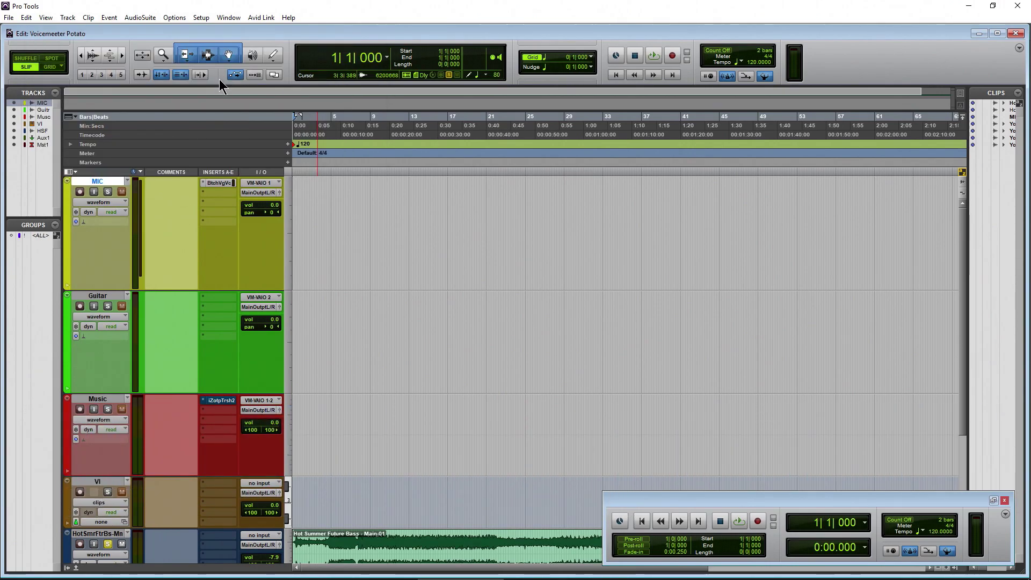
click(201, 17)
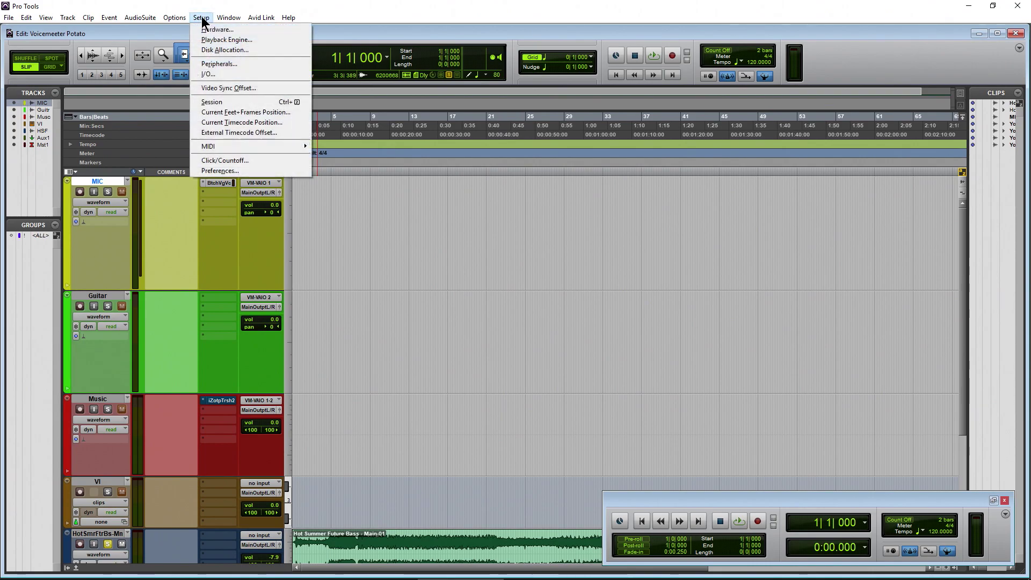
click(253, 38)
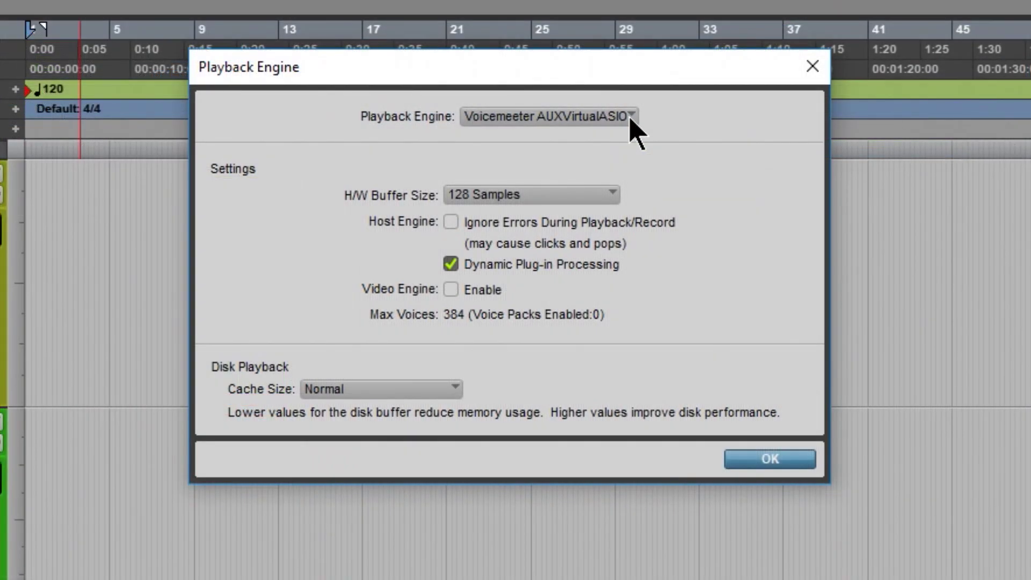
click(632, 116)
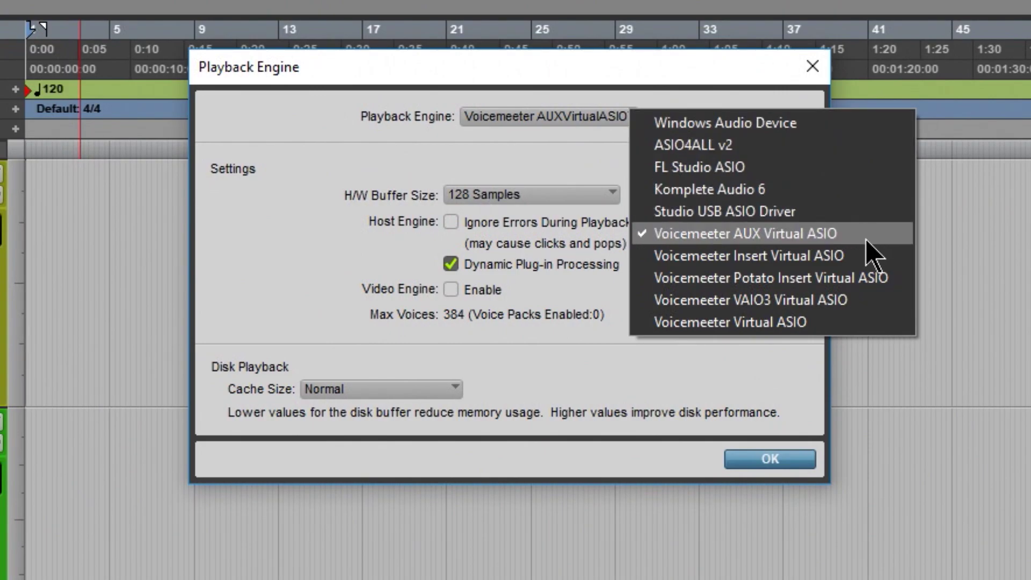
click(410, 165)
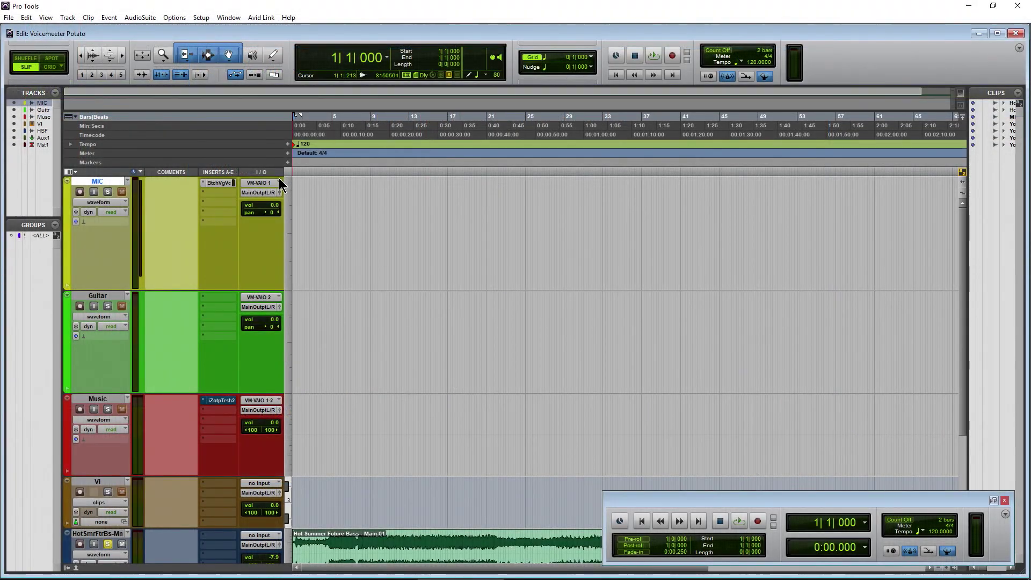
Step: Inspect the MIC track's available input and output paths
click(279, 182)
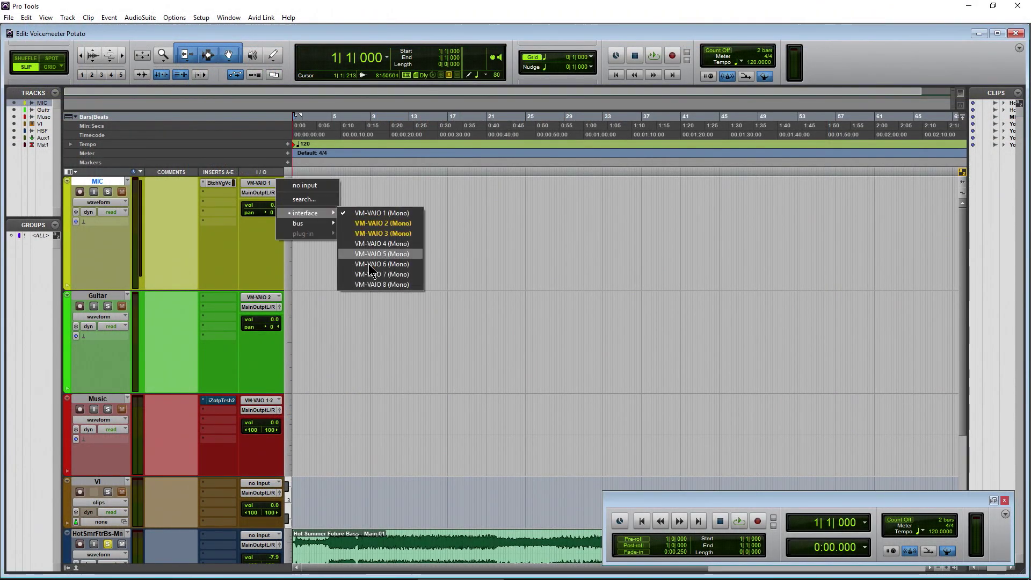
click(369, 266)
click(259, 192)
mouse_move(273, 222)
click(378, 377)
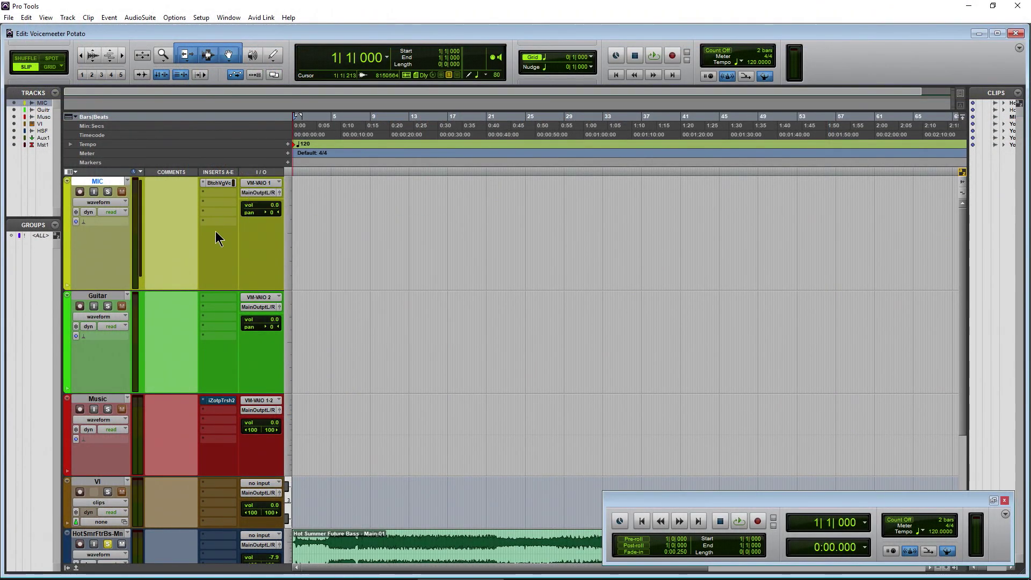
Step: Open I/O Setup and review its Input, Output and Bus tabs
click(202, 18)
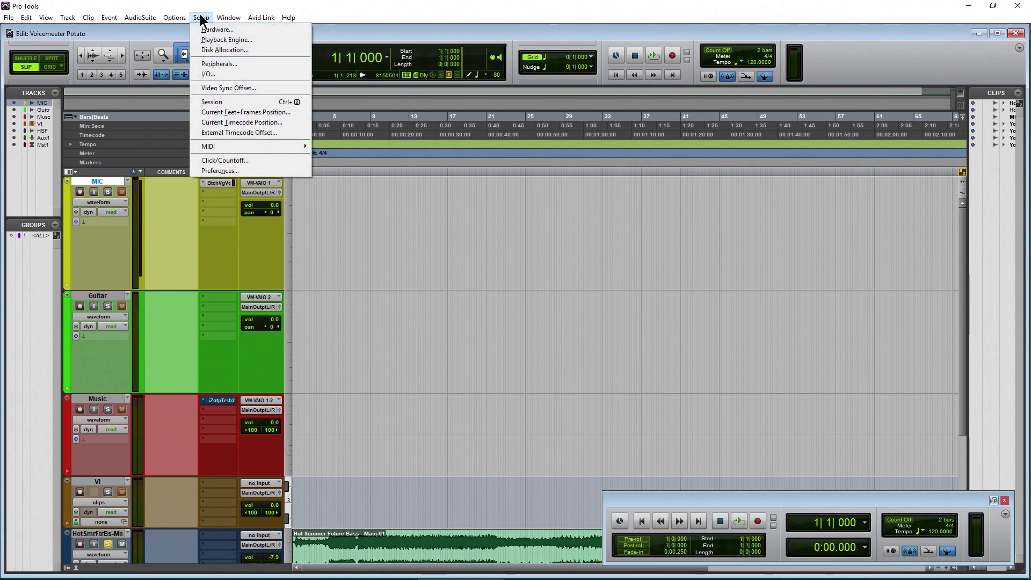
click(207, 74)
click(273, 92)
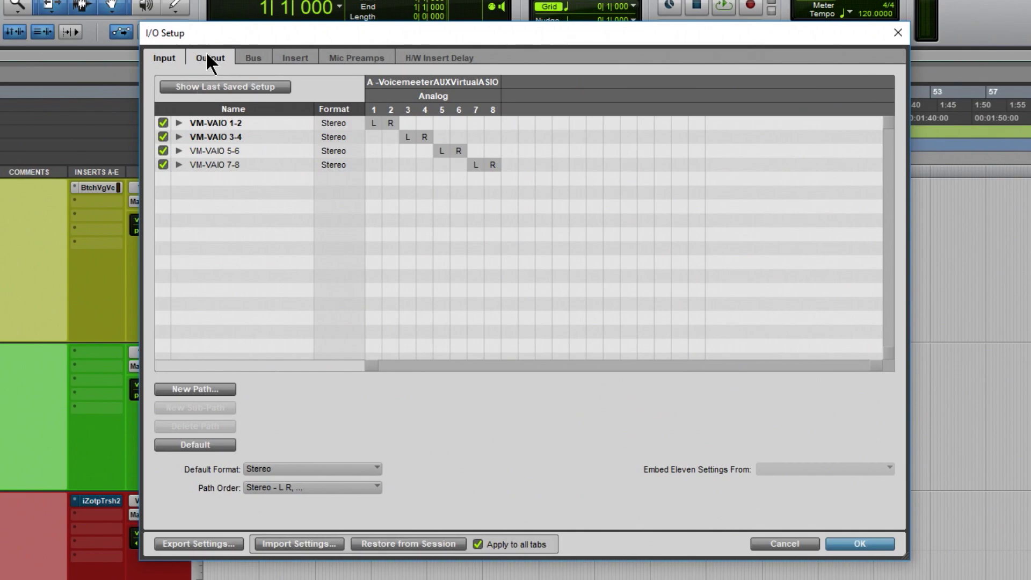
click(210, 58)
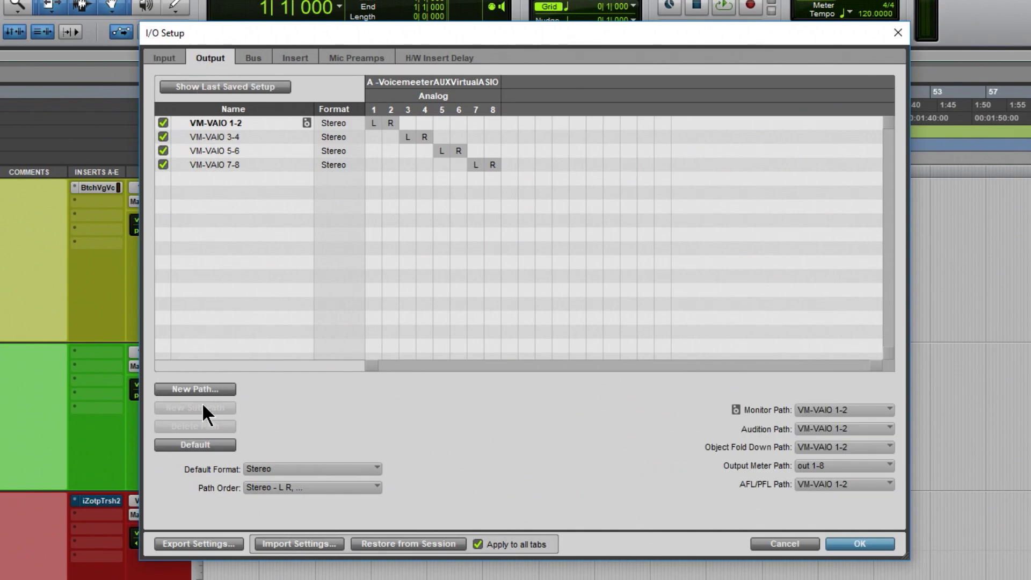
click(254, 58)
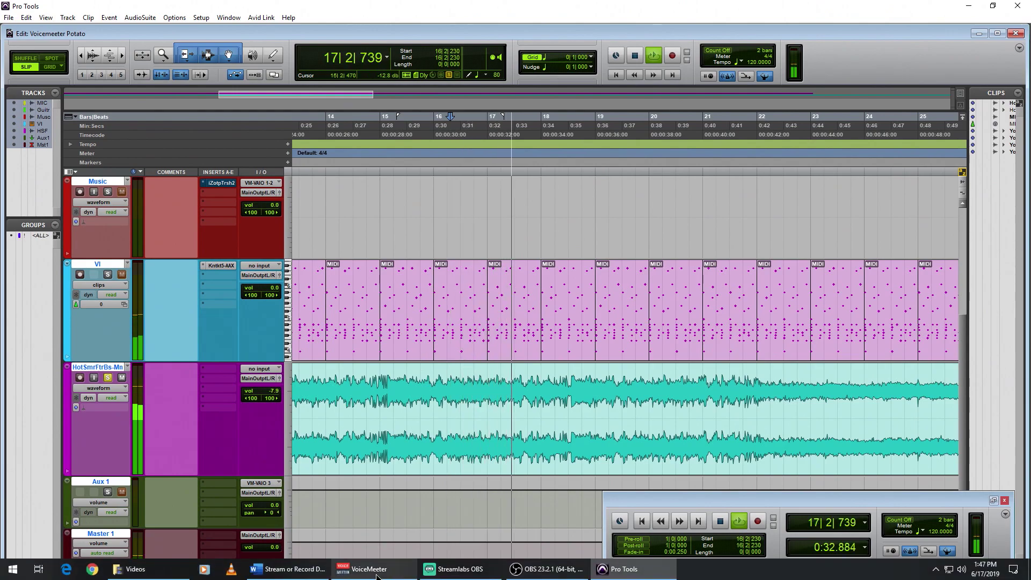
Step: In Voicemeeter Potato, send the AUX channel to output A1, then minimize the mixer
click(376, 575)
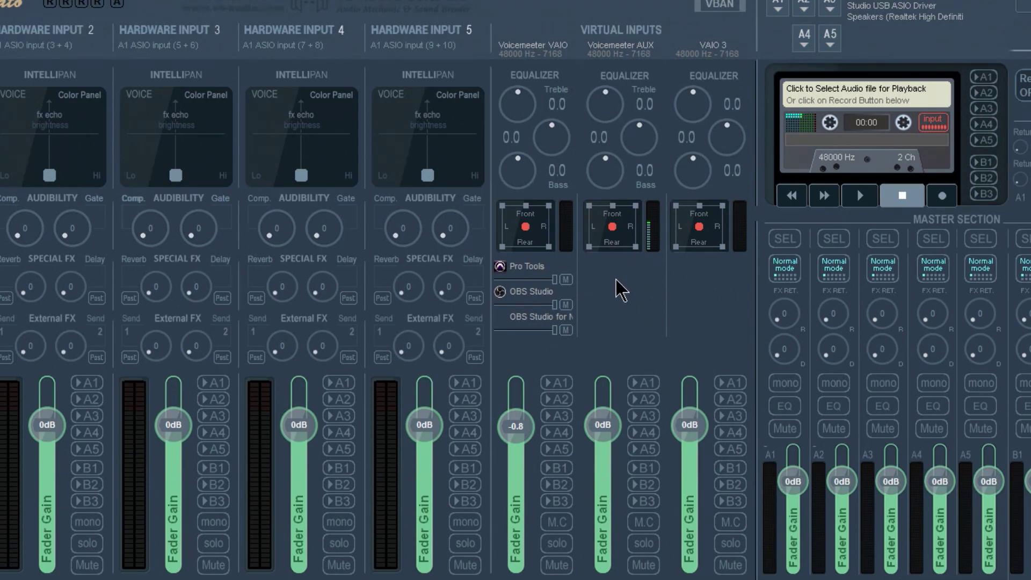
click(656, 383)
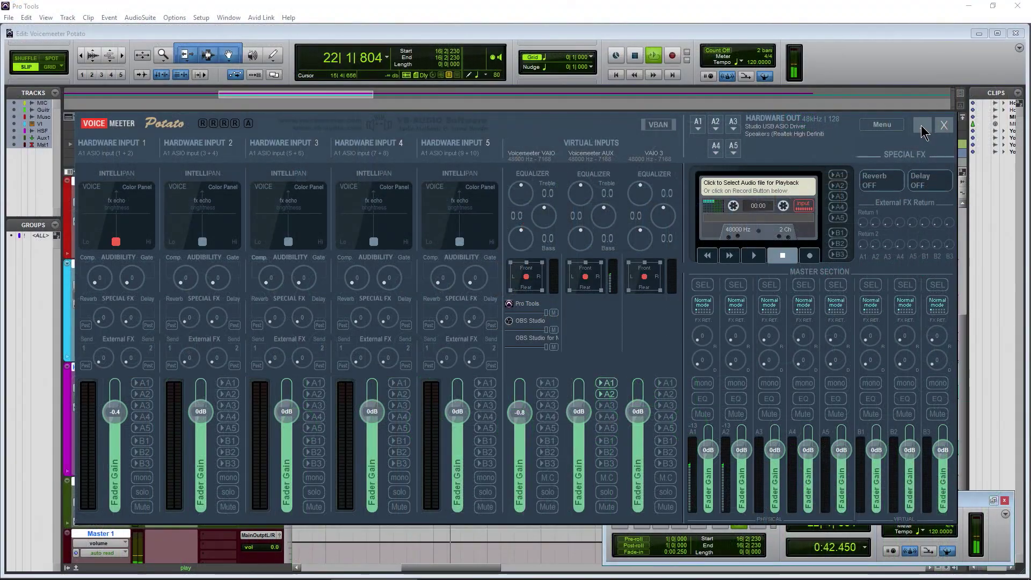
click(922, 125)
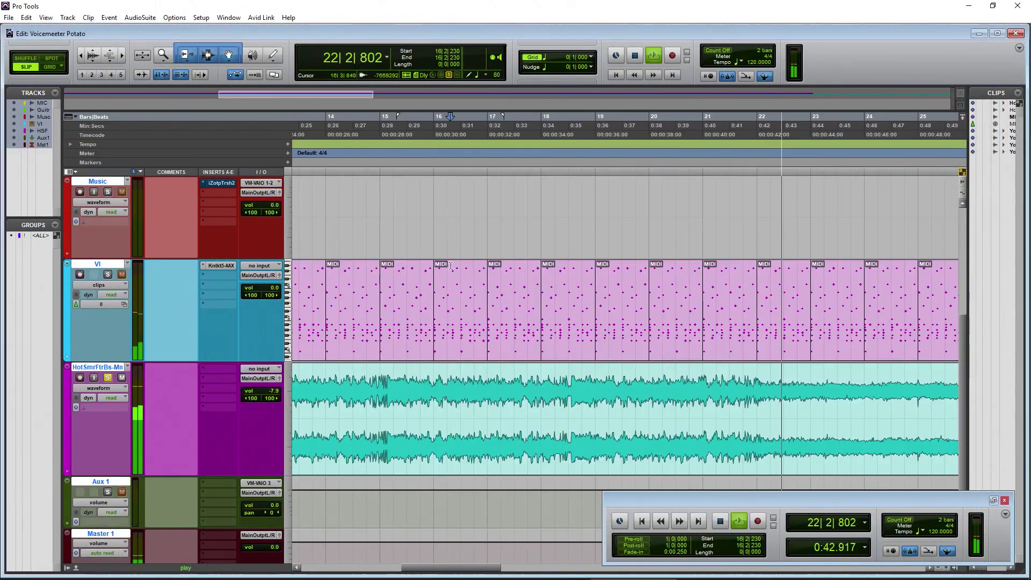
Step: Open the MIC track's Butch Vig Vocals insert and the VI track's Kontakt 5 insert
scroll(286, 190, up, 8)
click(219, 183)
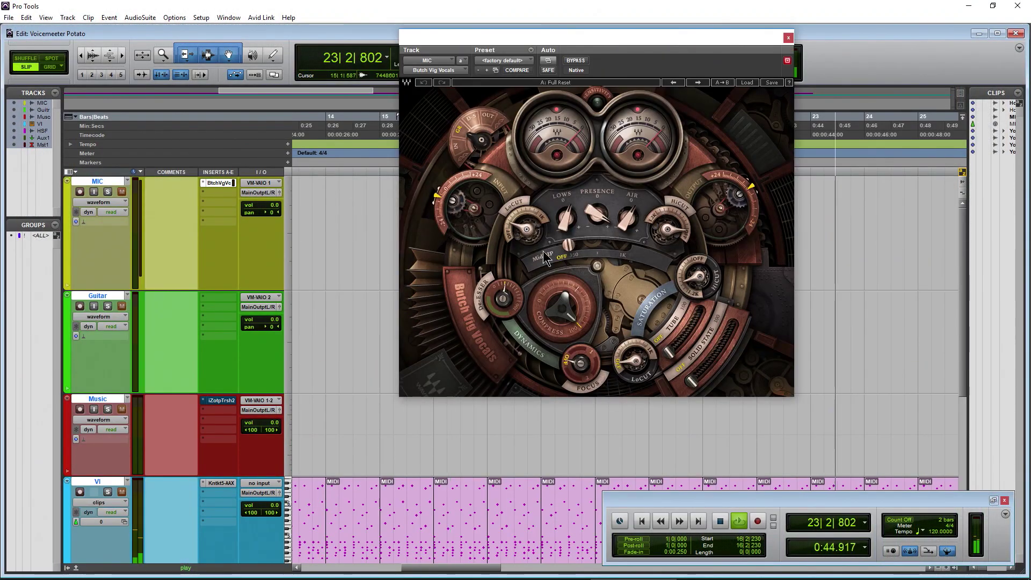
click(214, 484)
drag(817, 42, 772, 52)
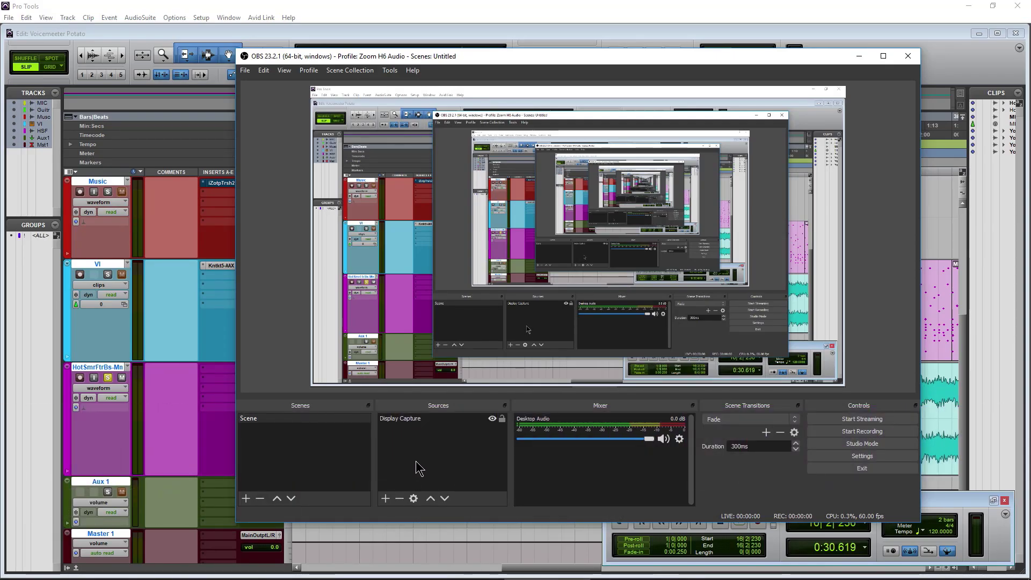
Step: Add an Audio Input Capture source named 'DAW Audio' capturing VoiceMeeter Aux Output
click(385, 499)
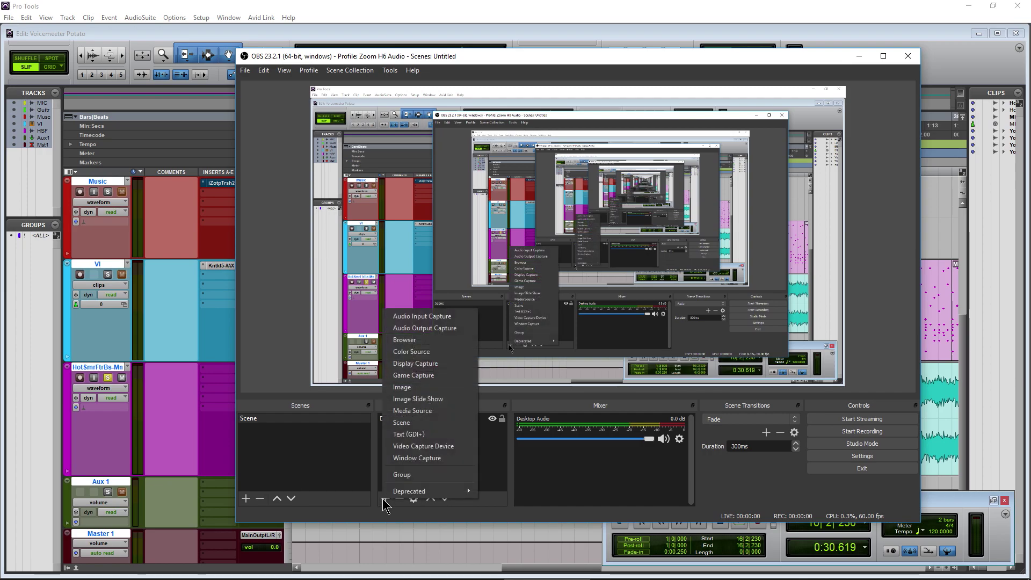
click(422, 317)
text(DAW Audio)
click(608, 367)
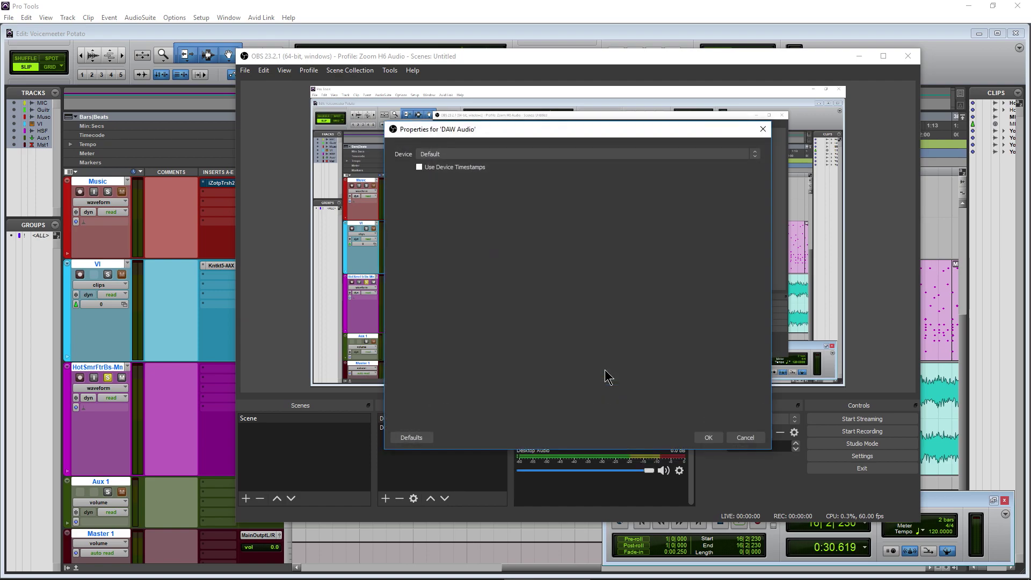
click(633, 155)
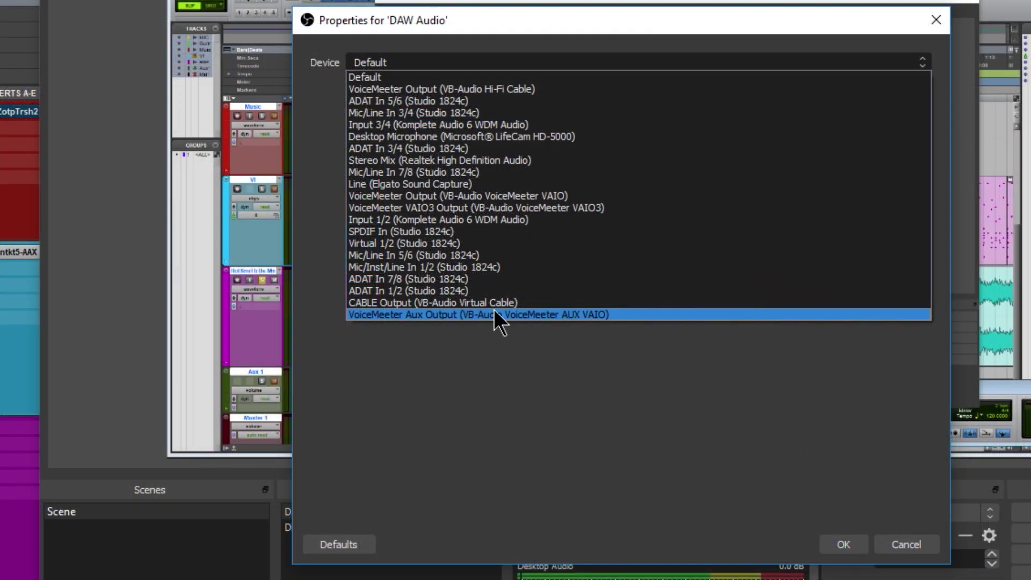
click(496, 315)
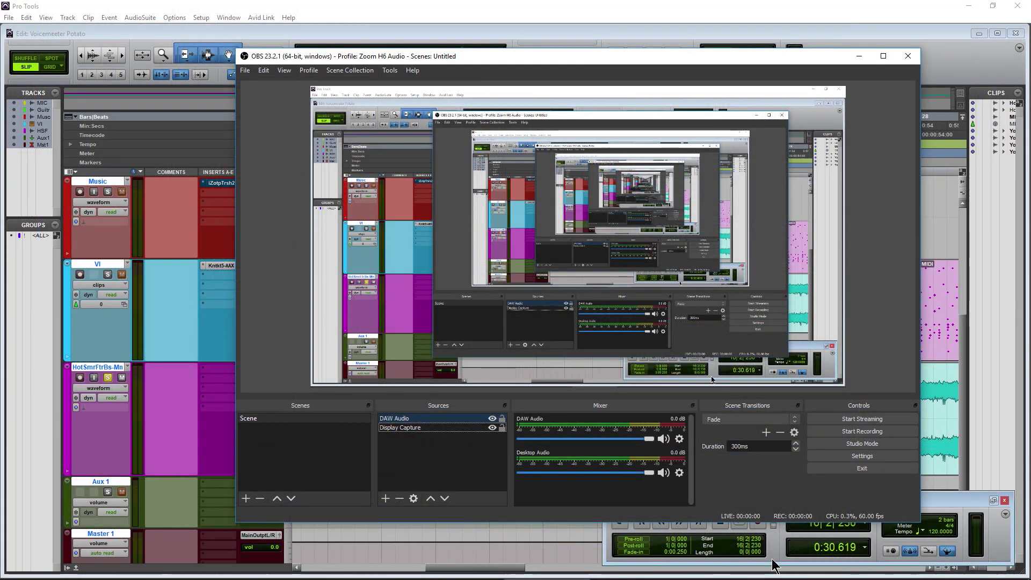
click(757, 540)
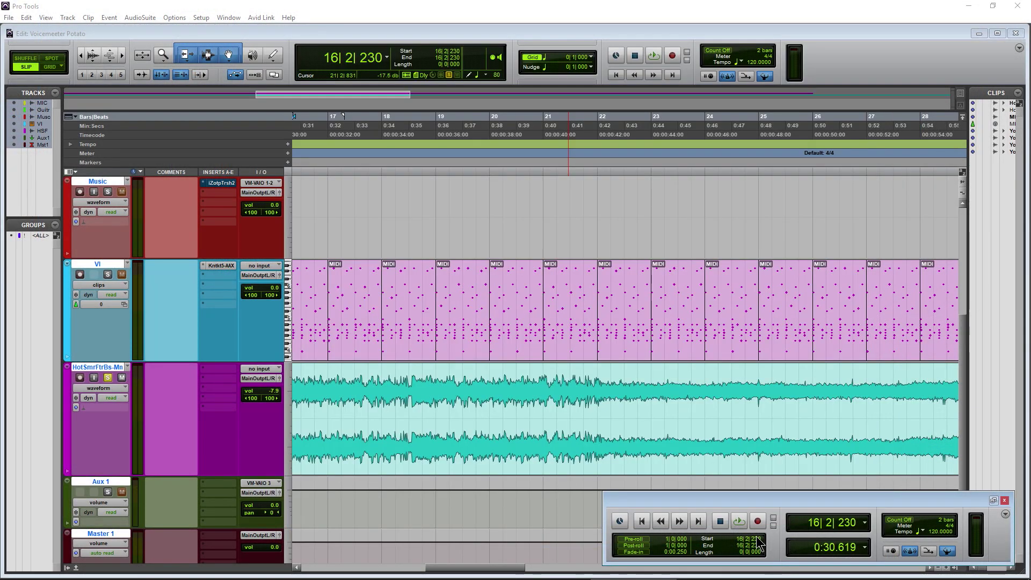
Step: Start session playback and also send Voicemeeter's AUX channel to B2
click(739, 522)
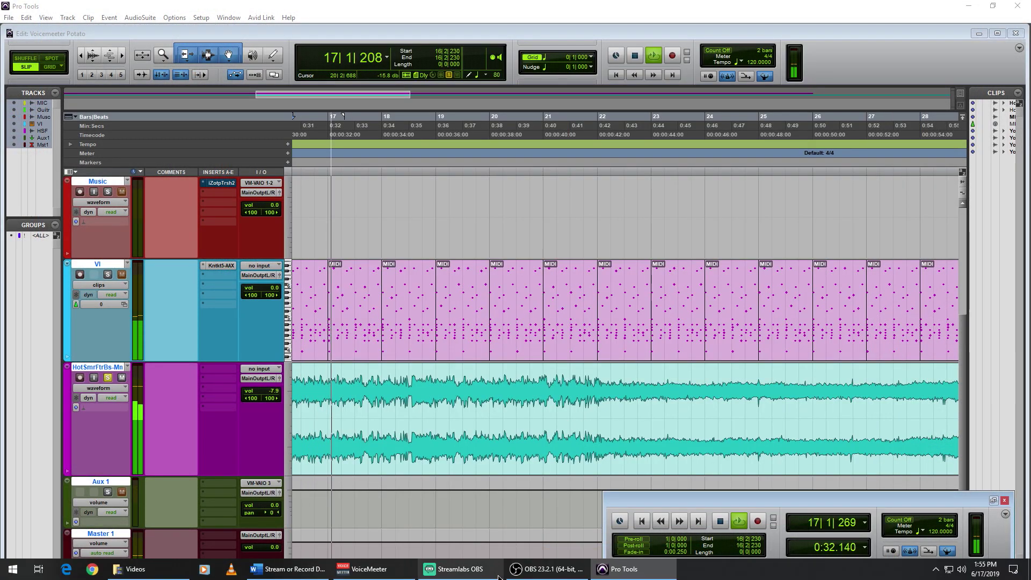
click(545, 568)
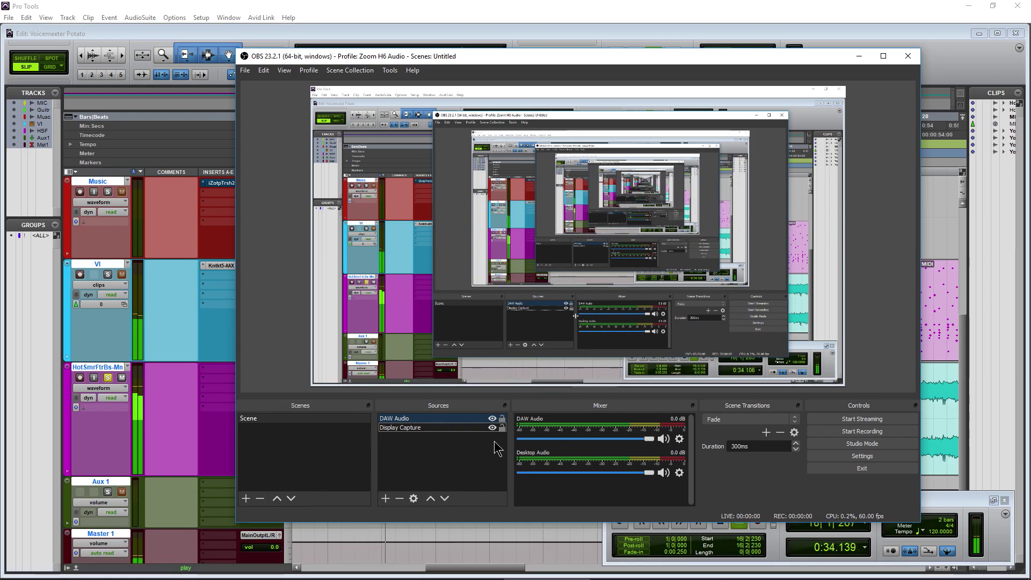
click(361, 577)
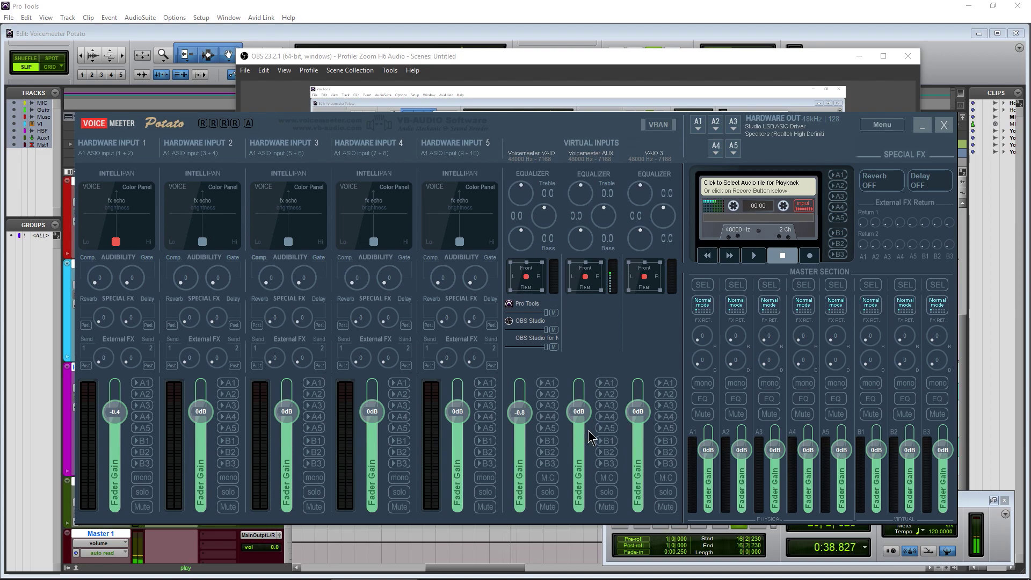
click(611, 454)
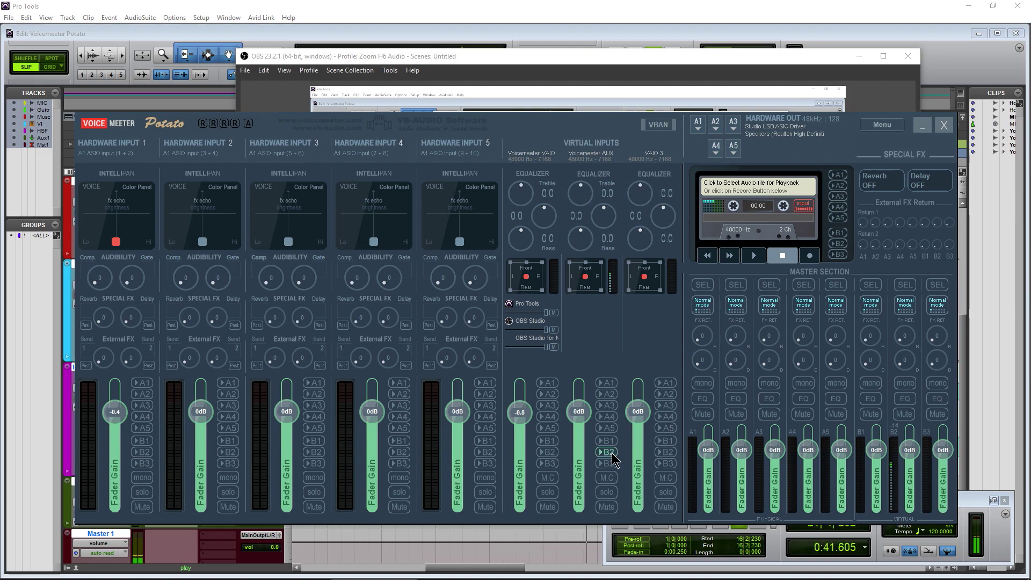
click(547, 569)
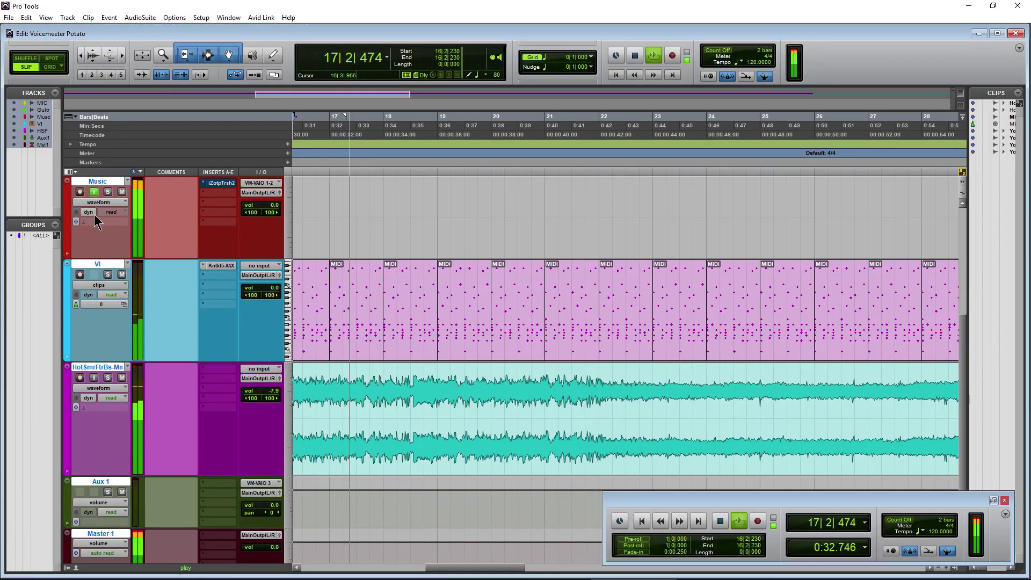
Step: Stop playback and delete the DAW Audio source in OBS Studio
click(635, 56)
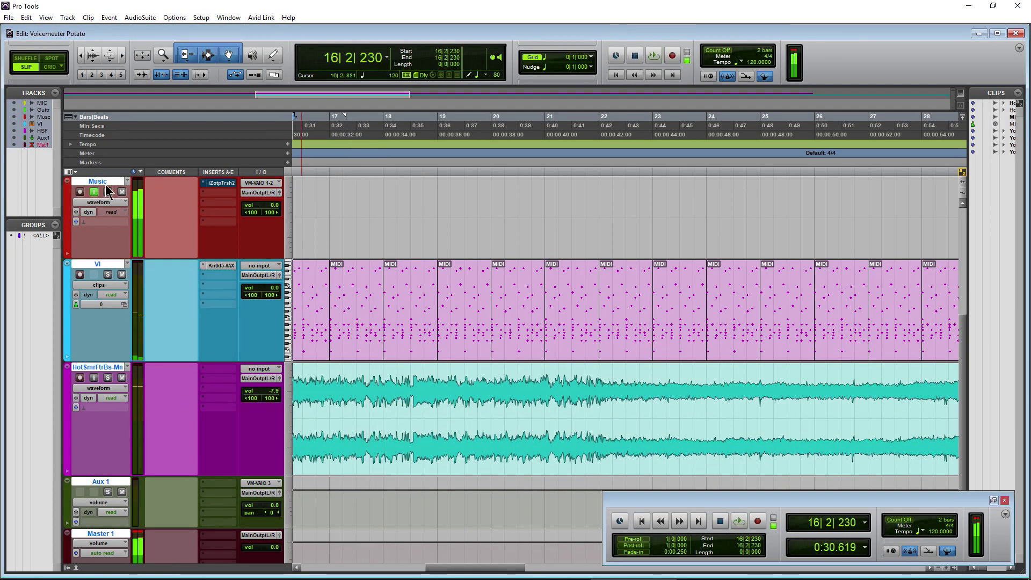
key(alt+Tab)
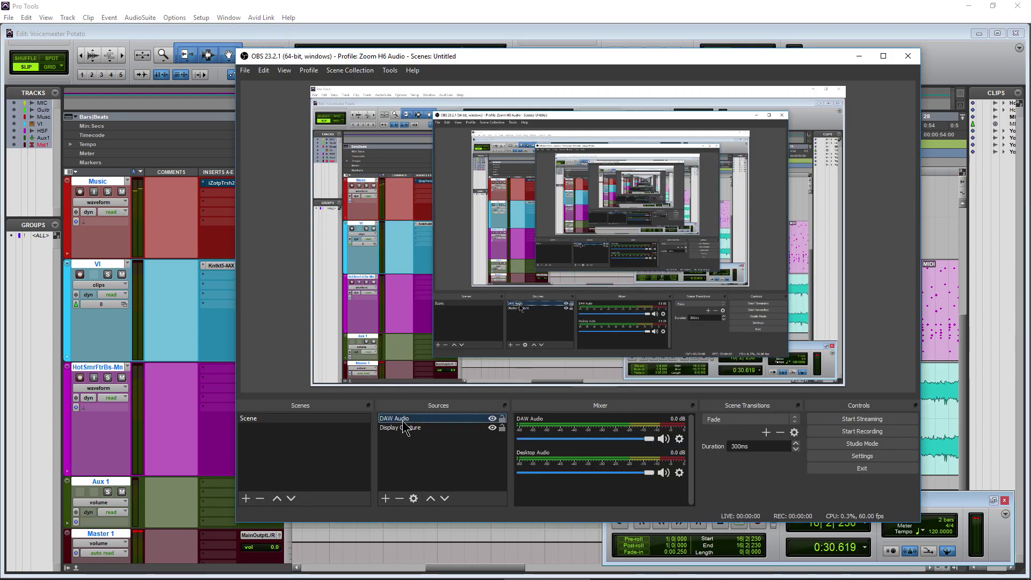
key(Delete)
key(Return)
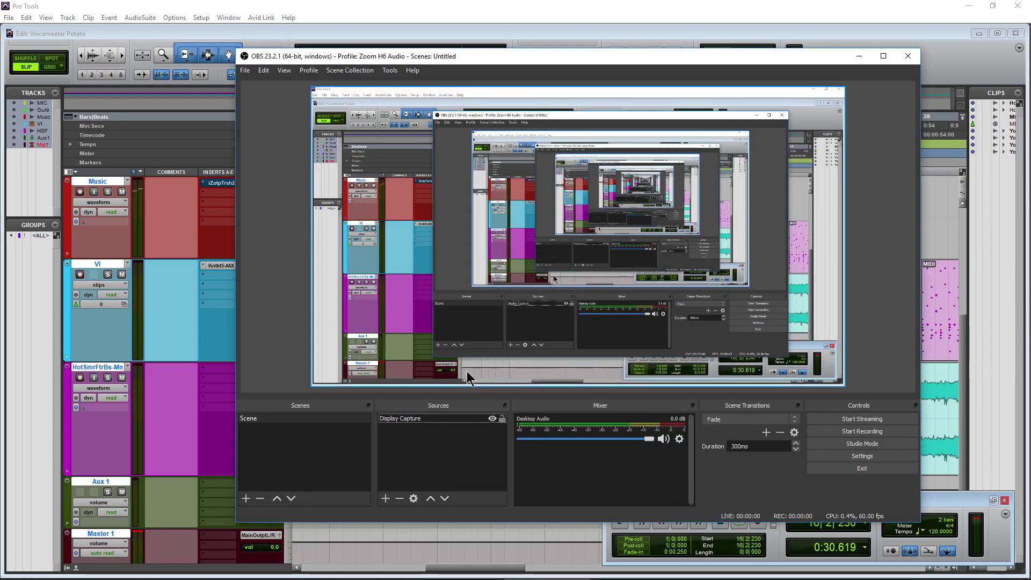
Step: In Voicemeeter System Settings, patch ASIO channel 1 to IN 1 and channel 2 to IN 2
click(391, 570)
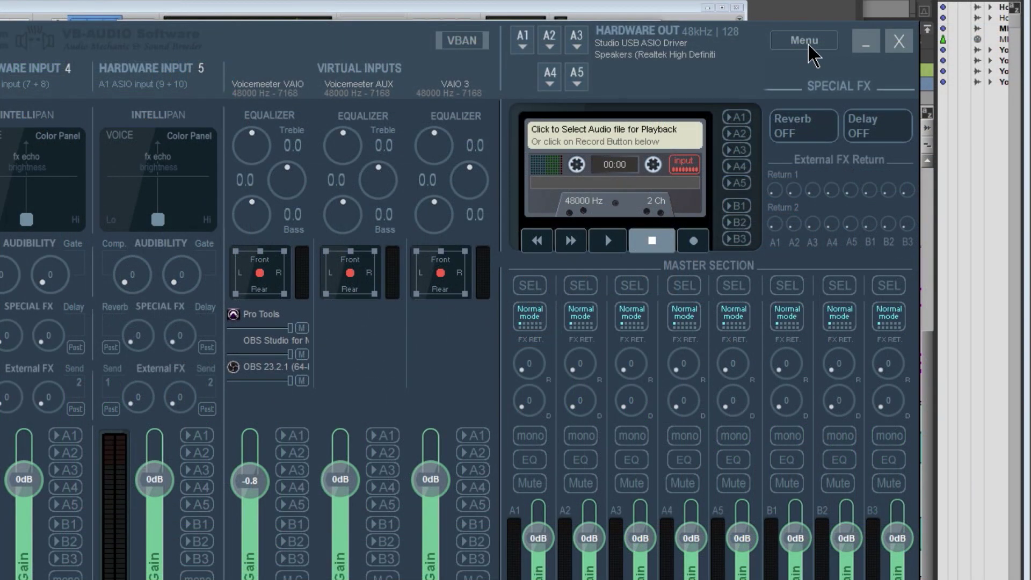
click(884, 125)
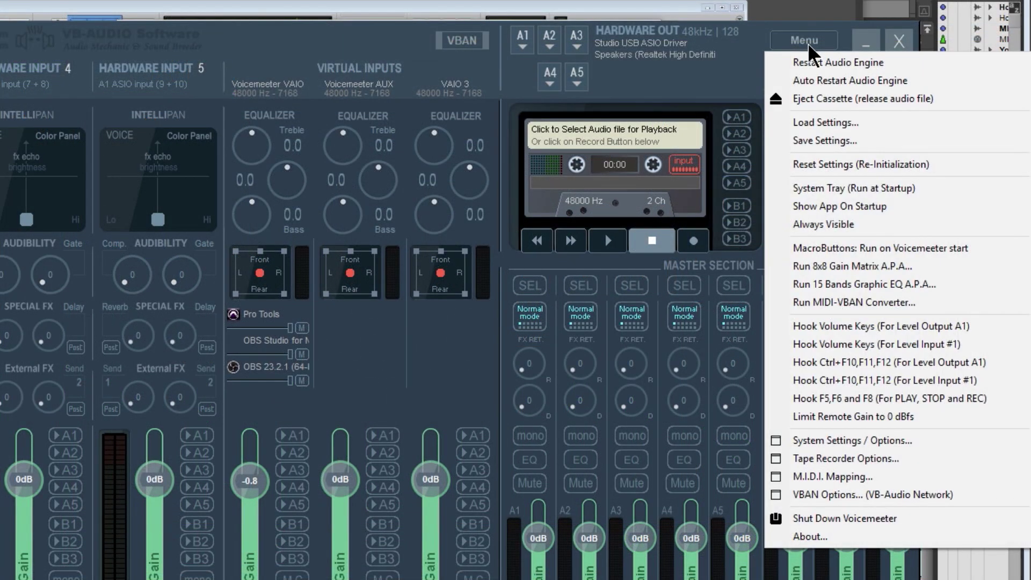
click(891, 438)
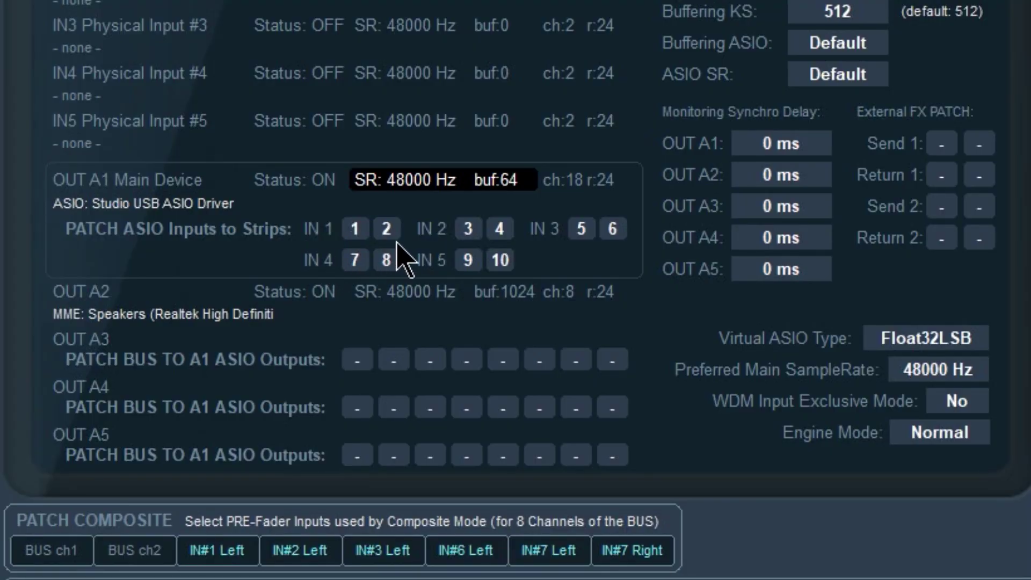
click(393, 236)
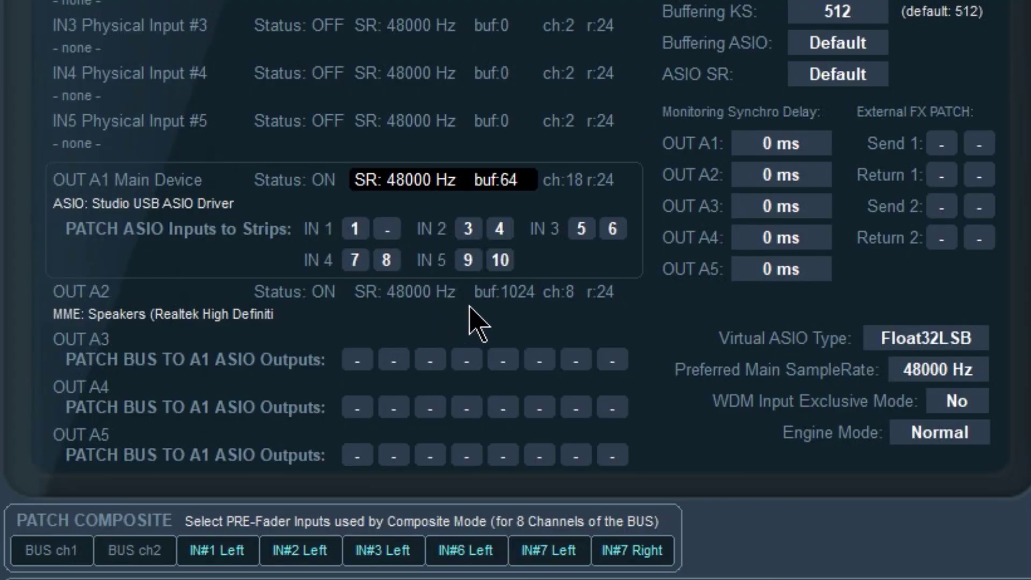
click(468, 230)
click(501, 231)
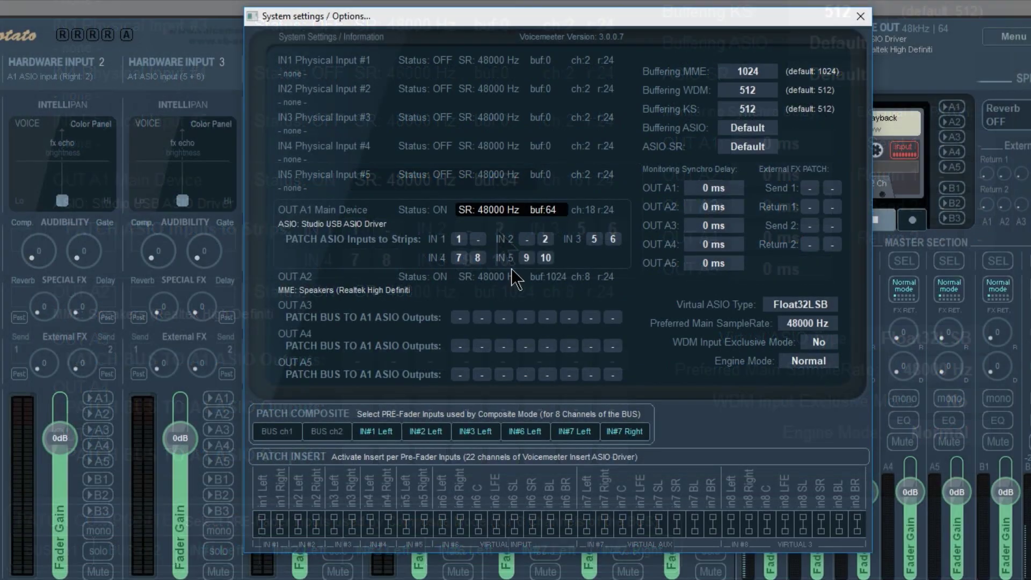
click(388, 230)
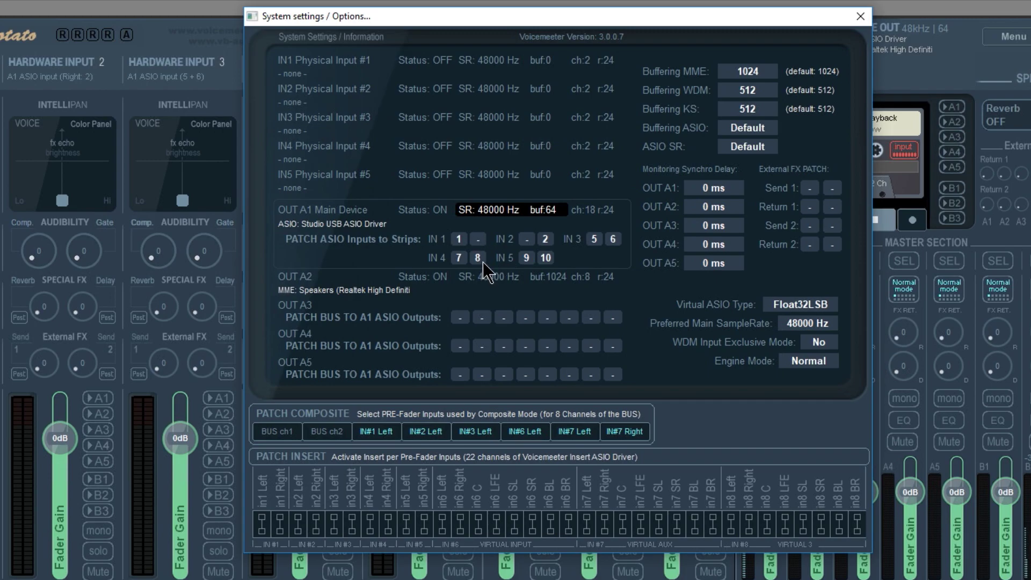
scroll(594, 238, down, 5)
scroll(613, 239, down, 6)
scroll(459, 258, down, 7)
scroll(478, 258, down, 5)
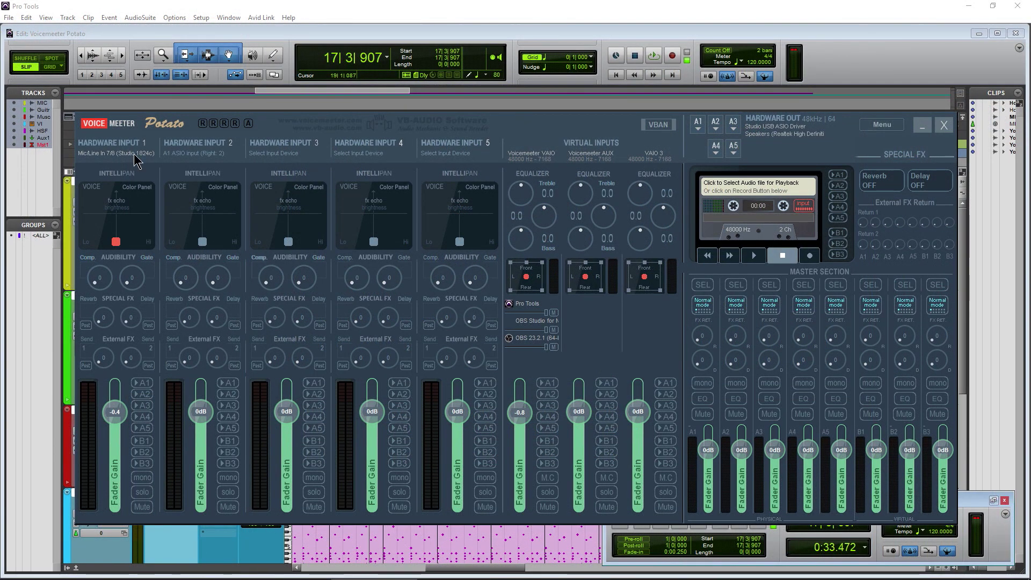
Step: Choose '- remove device selection -' for Hardware Input 1, dropping Mic/Line In 7/8
click(136, 156)
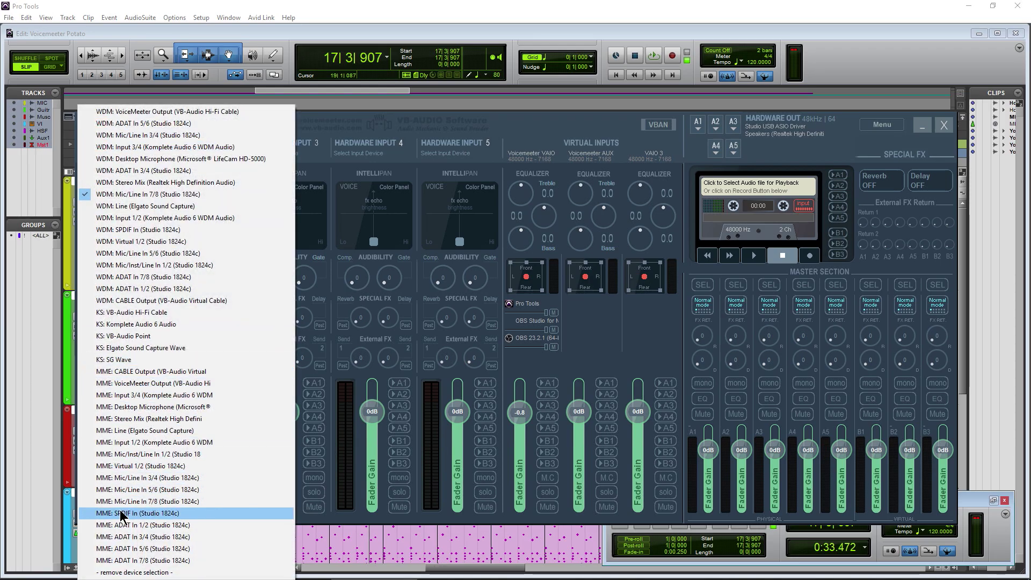
click(145, 573)
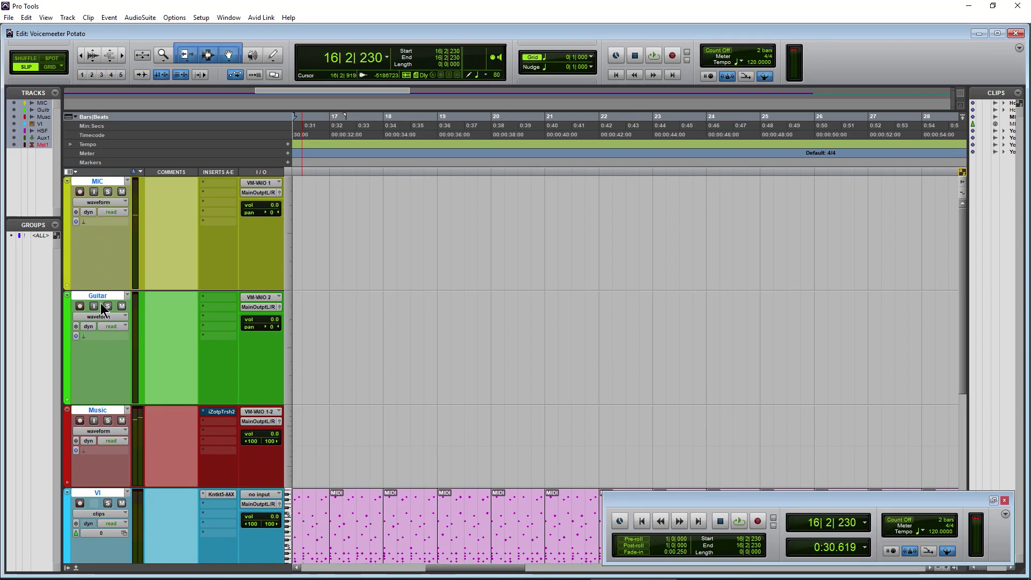
Step: Keep the MIC track input on VM-VAIO 1 and set the Guitar track input to VM-VAIO 2
click(269, 183)
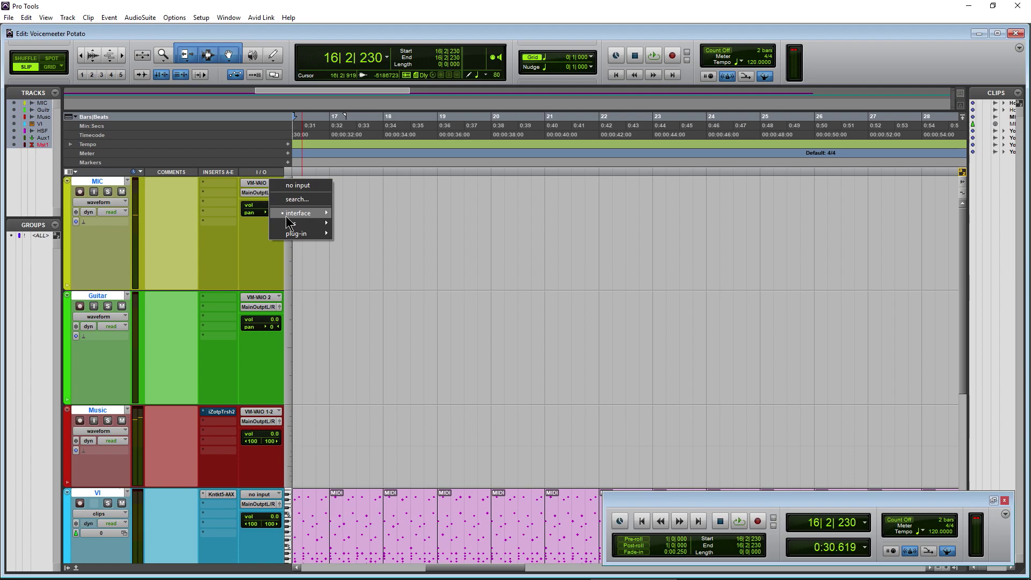
mouse_move(306, 213)
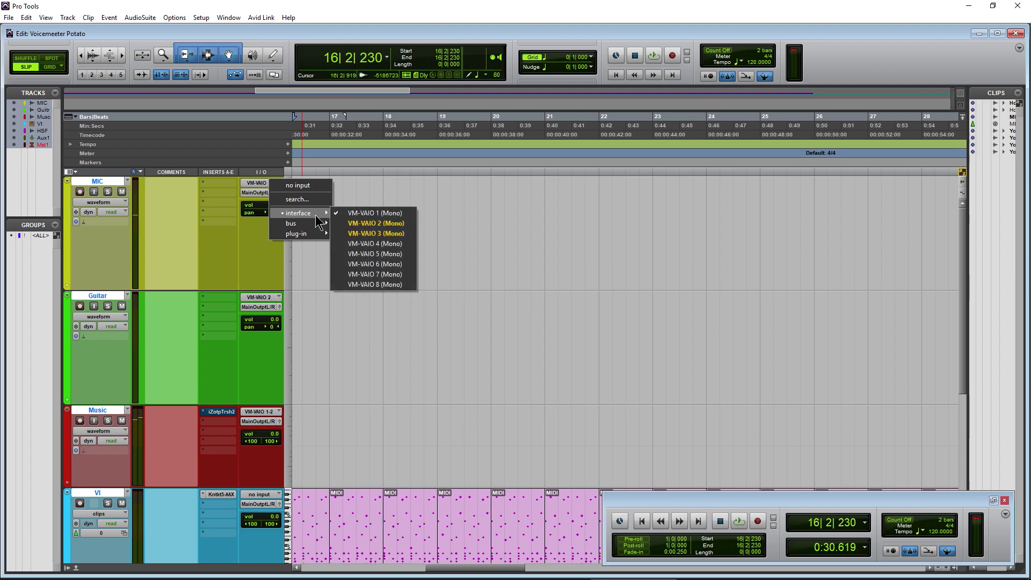
click(402, 212)
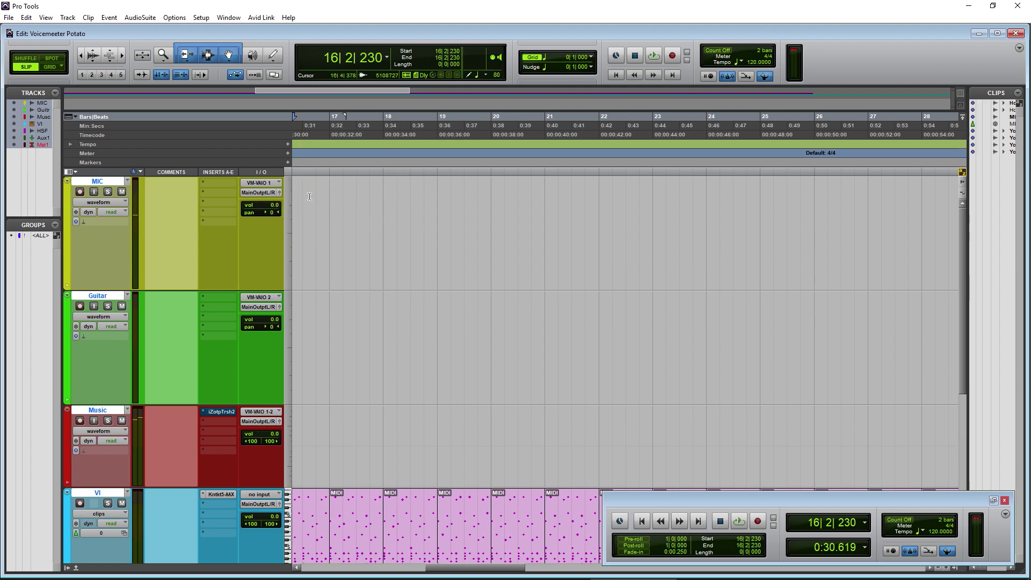
click(261, 297)
mouse_move(282, 329)
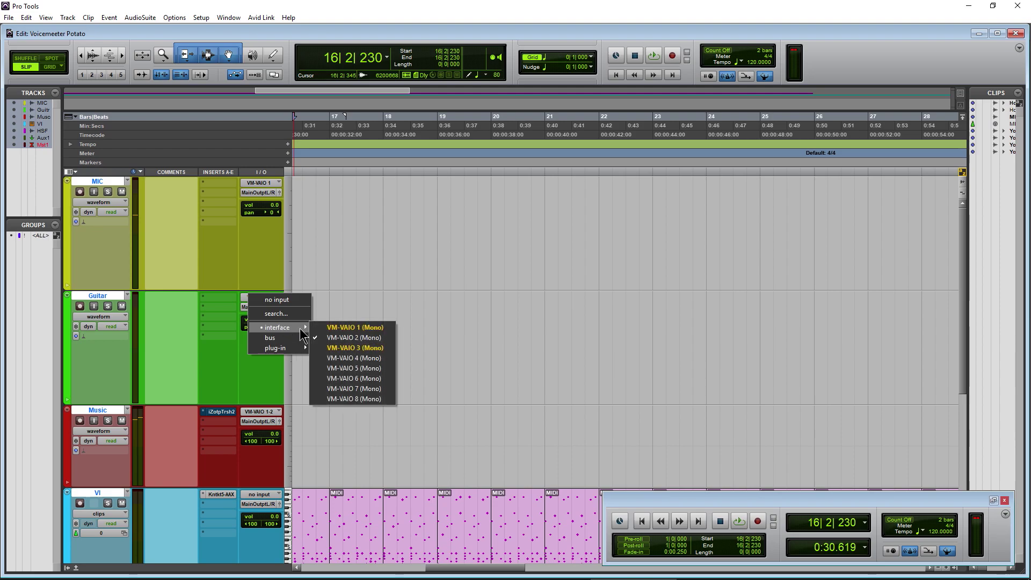
click(377, 338)
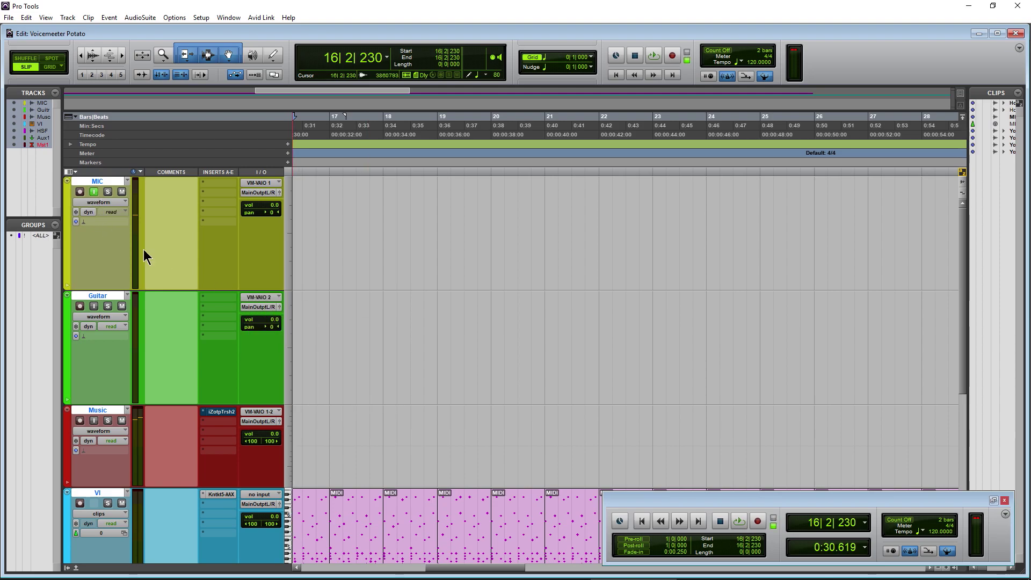
Step: Enable MIC input monitoring, then in Voicemeeter send Hardware Input 1 to A2 and AUX to A1
click(94, 192)
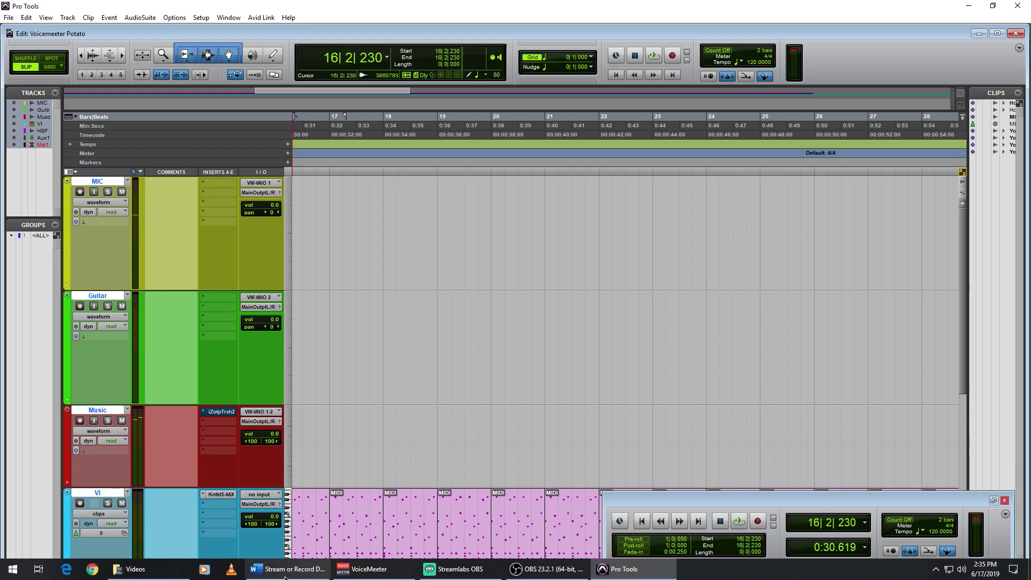
click(365, 569)
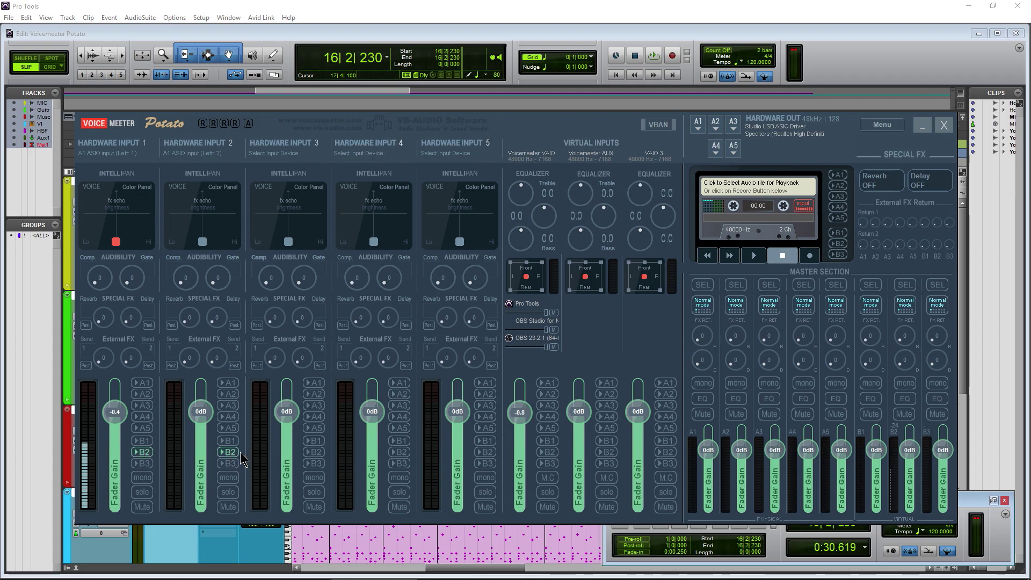
click(278, 7)
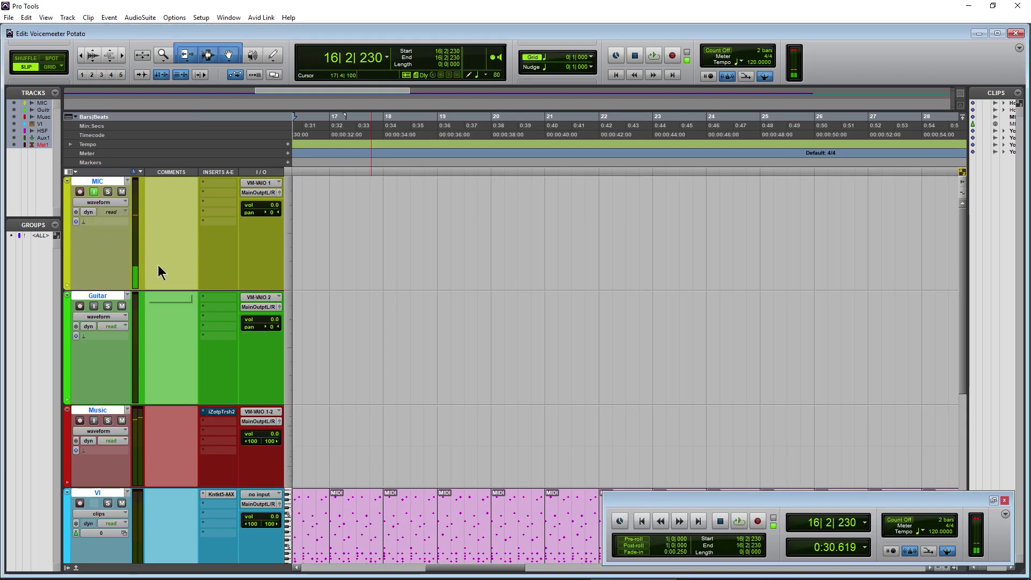
key(alt+Tab)
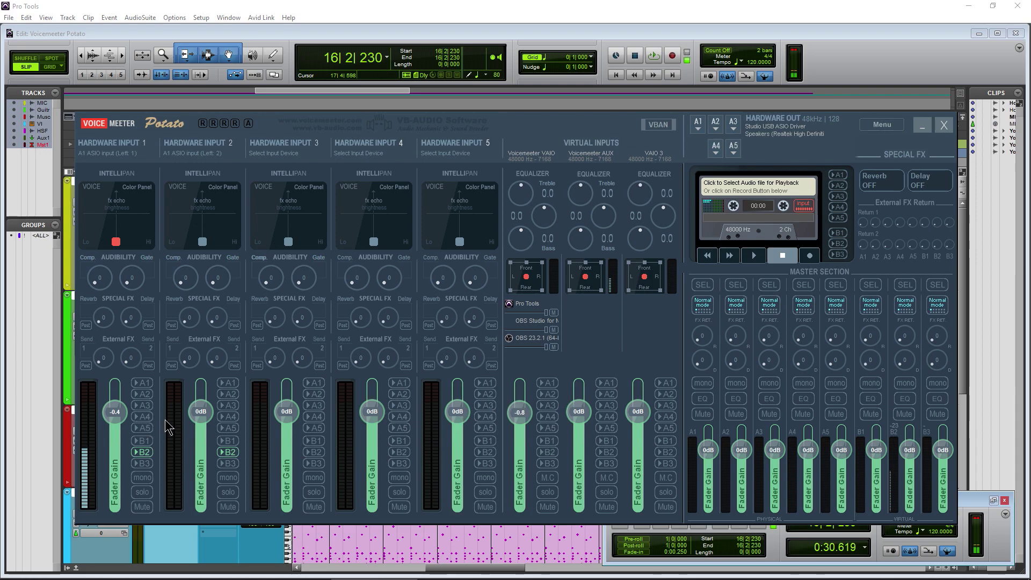
click(143, 394)
click(607, 384)
Step: Add the Waves CLA Vocals and Sibilance inserts to the MIC track
click(218, 183)
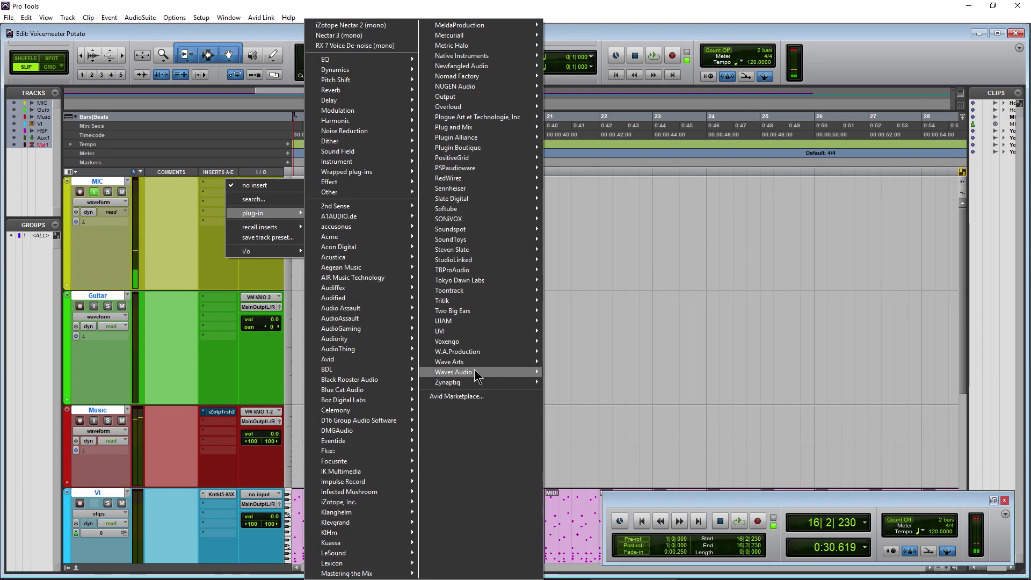
click(612, 246)
click(218, 191)
mouse_move(262, 222)
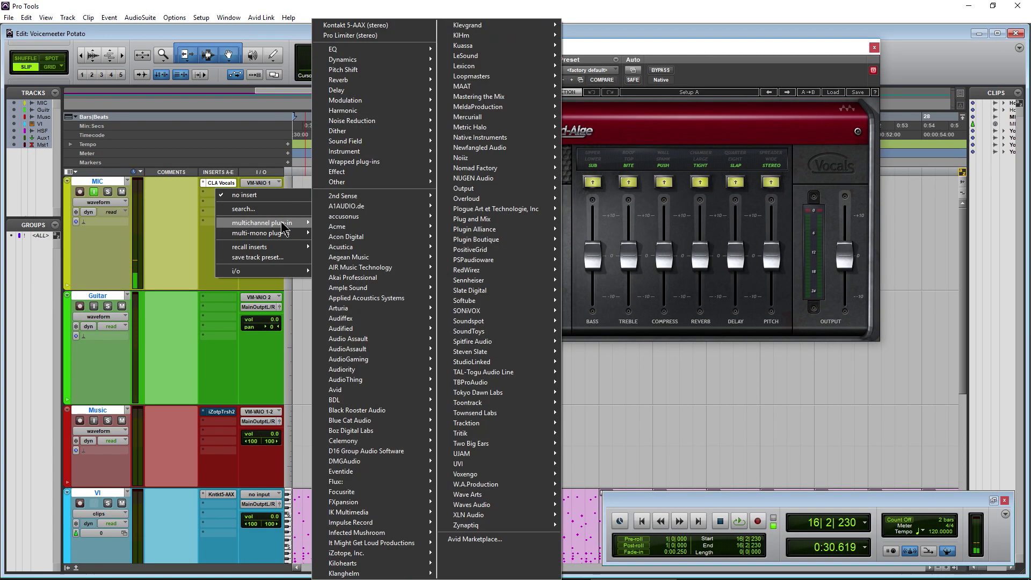
mouse_move(505, 509)
click(833, 135)
drag(591, 86, 734, 75)
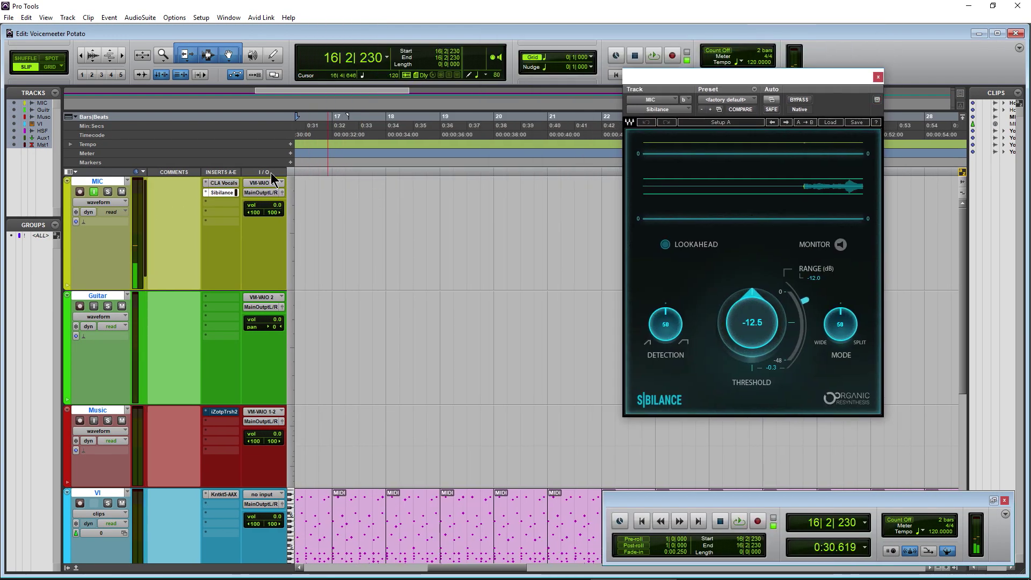
click(218, 182)
Step: Add the ENGL E646 VS amp plug-in to the Guitar track's insert
click(226, 300)
mouse_move(449, 168)
click(604, 326)
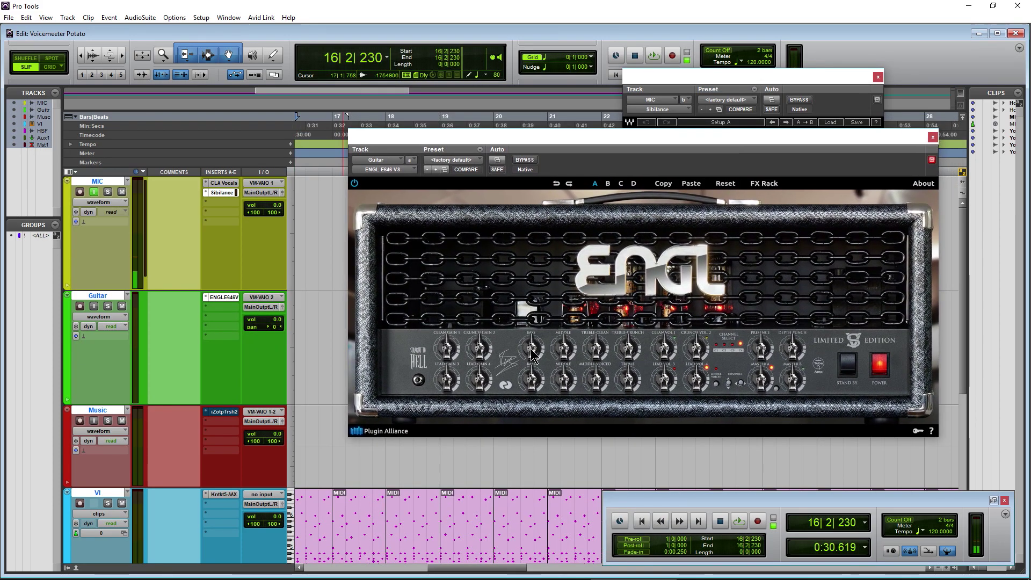
Step: Set the Studio 1824c block size to 64 in Universal Control
click(622, 570)
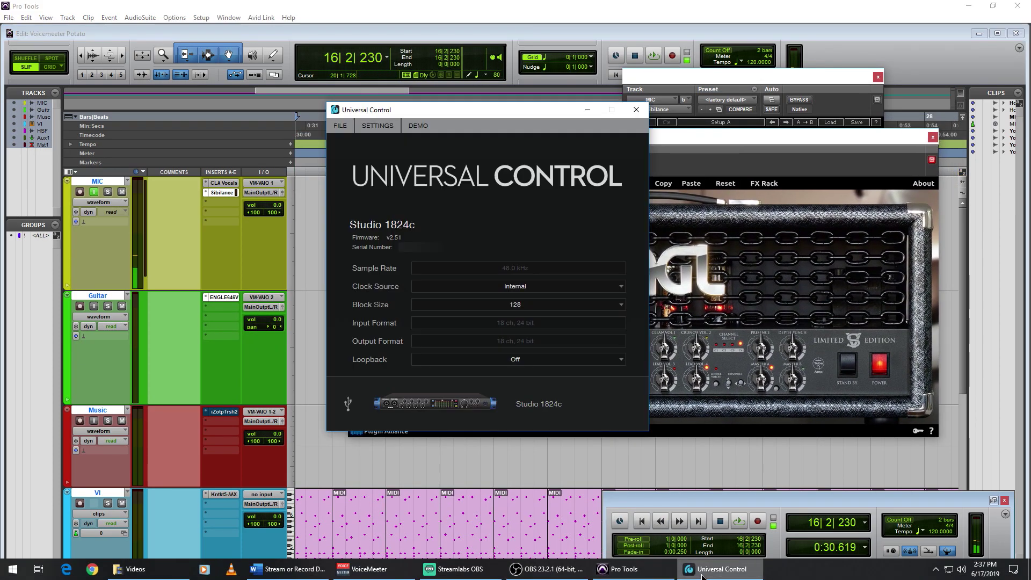
click(616, 309)
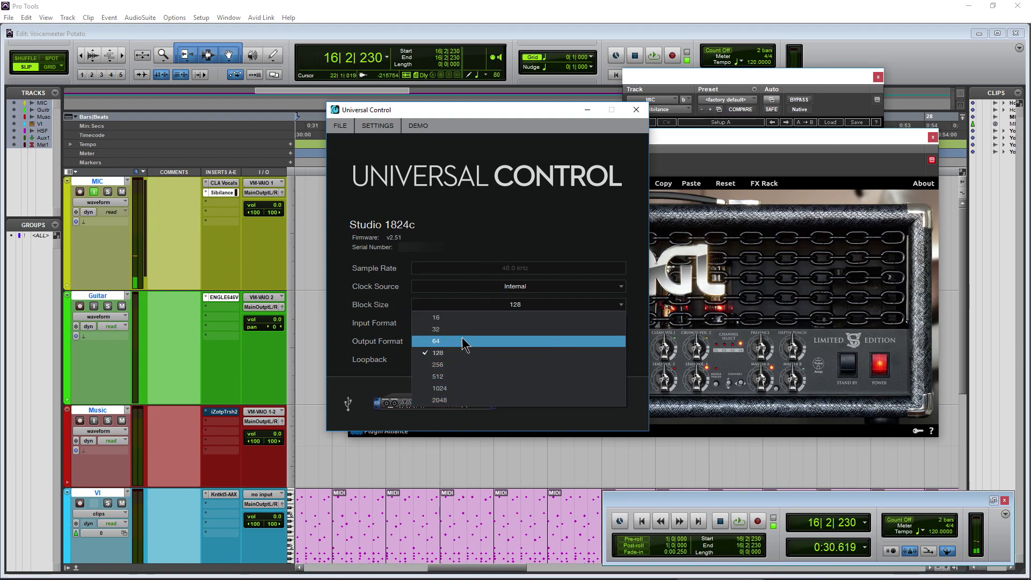
click(443, 340)
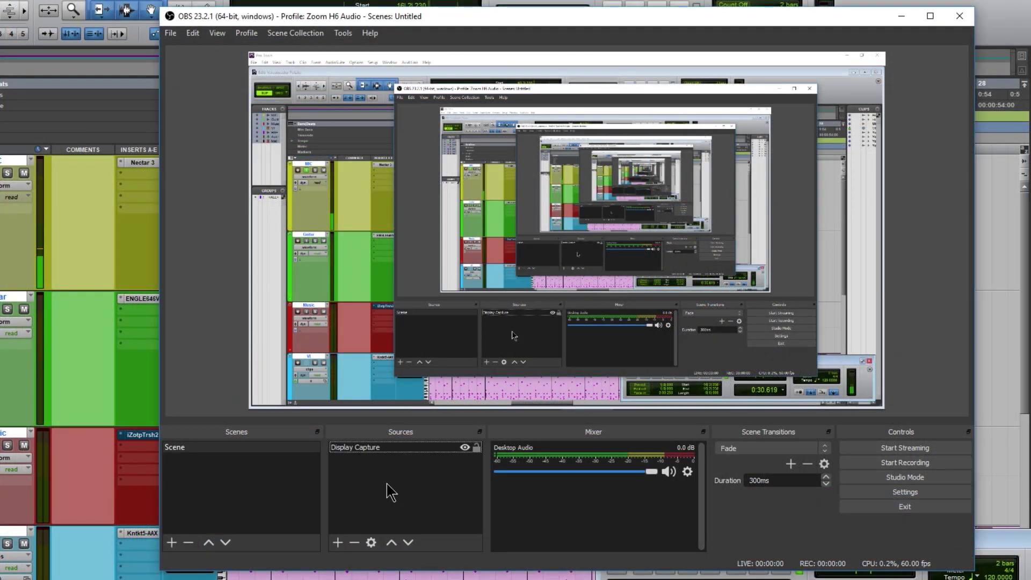
Step: Add an Audio Input Capture source 'DAW Audio' using the VoiceMeeter VAIO3 Output device
click(337, 543)
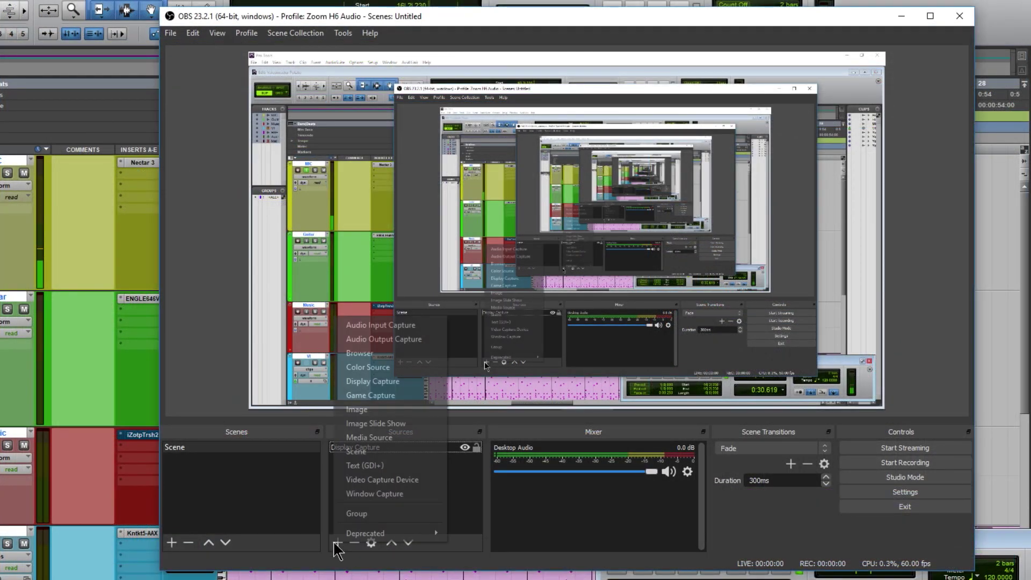
click(406, 326)
text(DAW Audio)
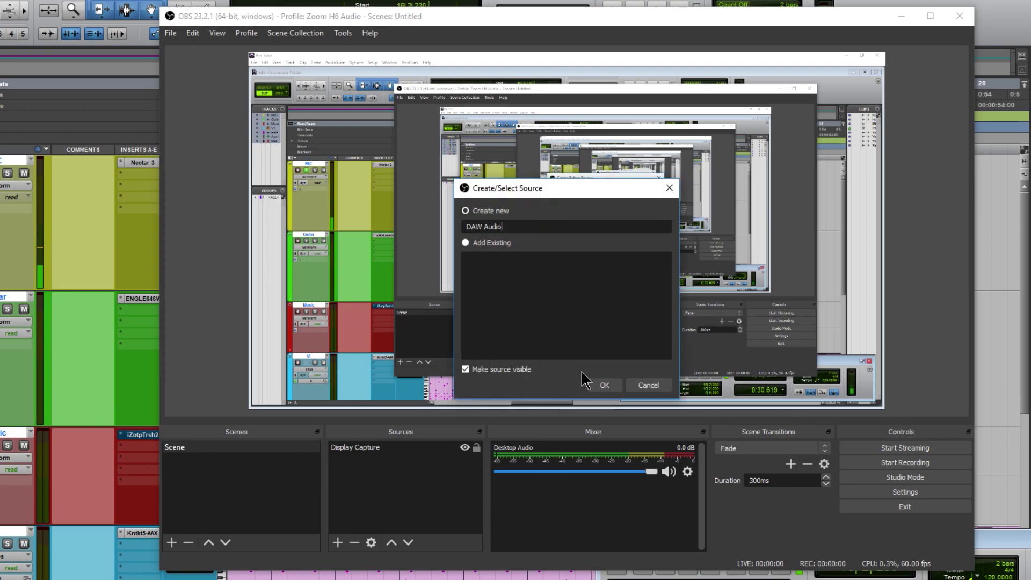
click(603, 384)
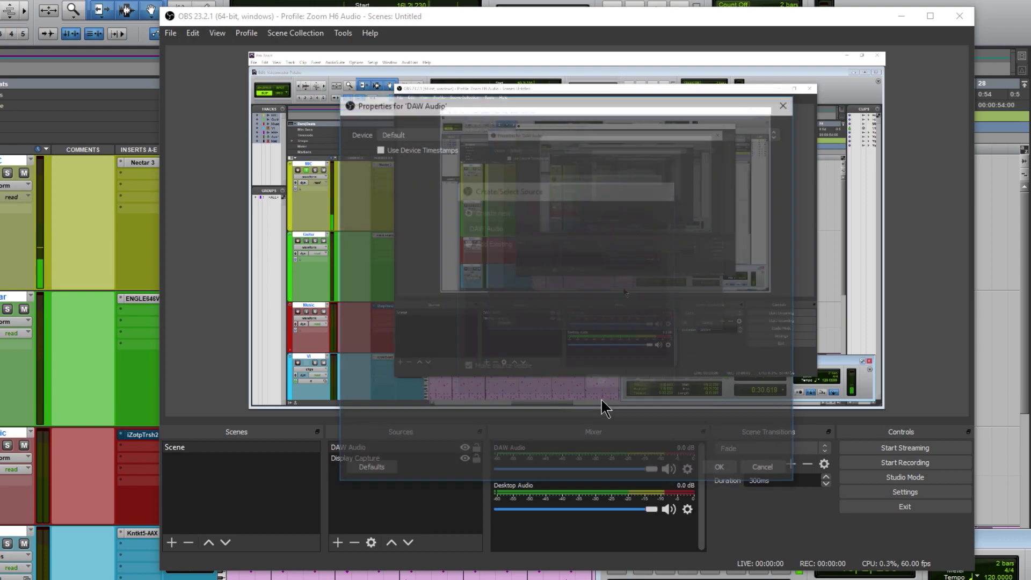
click(514, 135)
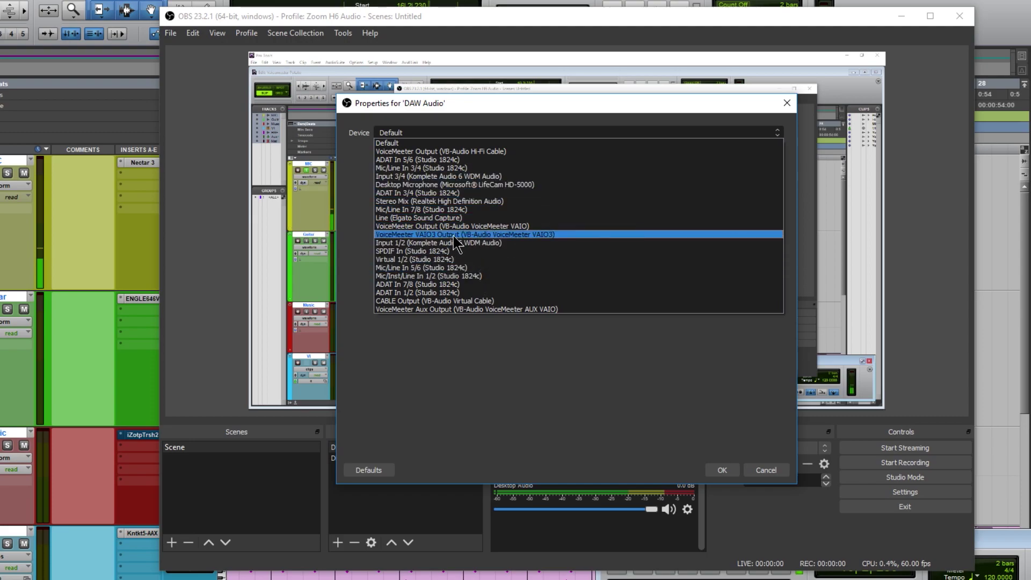
click(482, 236)
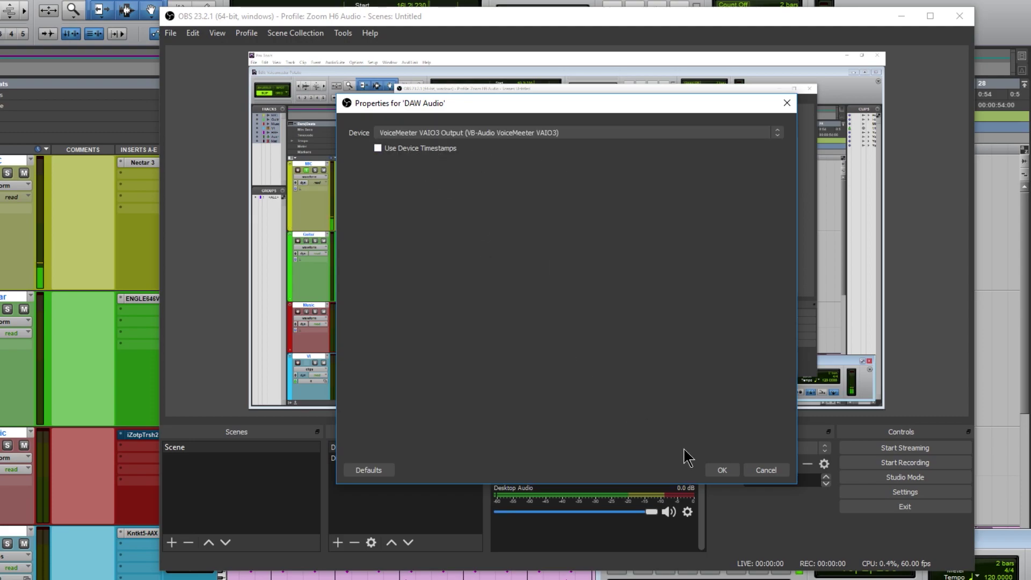
click(722, 470)
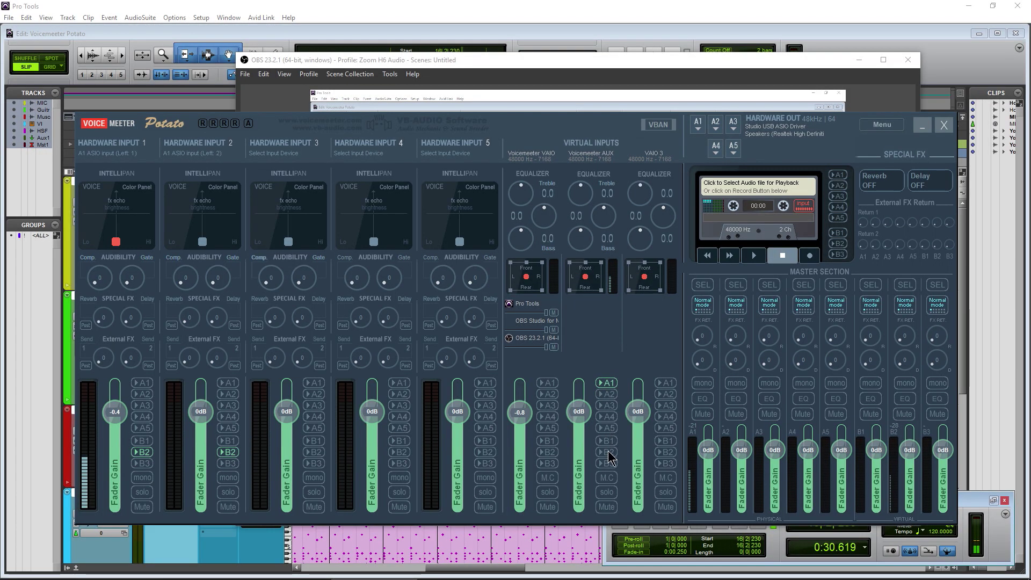
Step: Enable B3 on the Voicemeeter AUX virtual strip, then switch back to OBS Studio
click(609, 466)
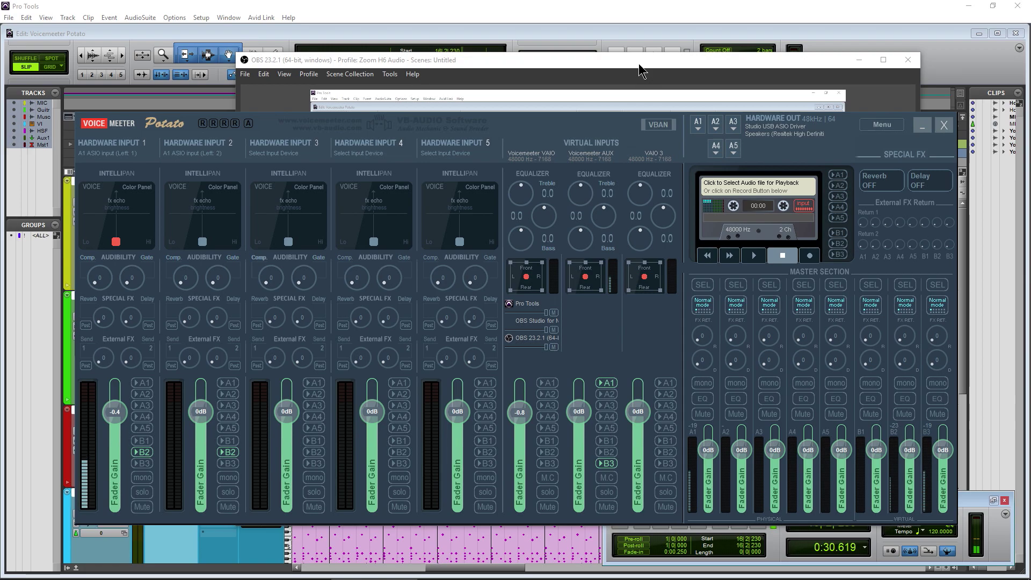
click(639, 86)
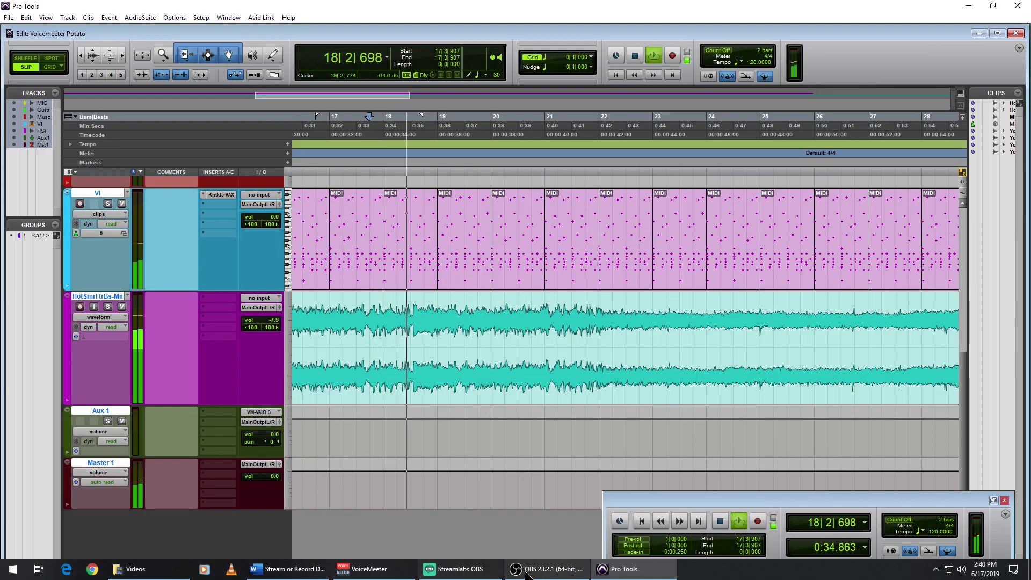
Step: Record a guitar take through the ENGL amp, Guitar armed, input monitoring off on Guitar and MIC
click(543, 568)
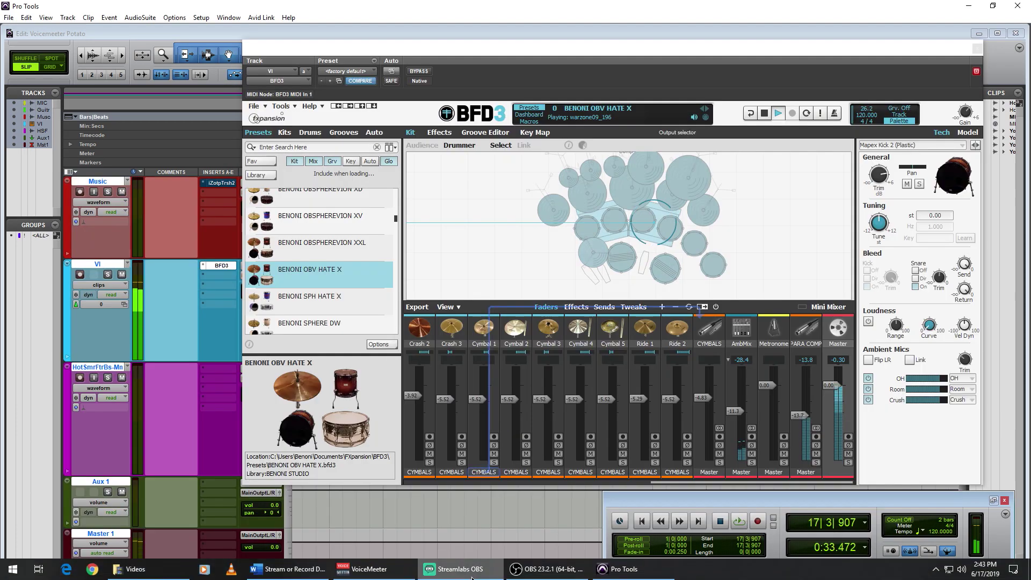
click(546, 576)
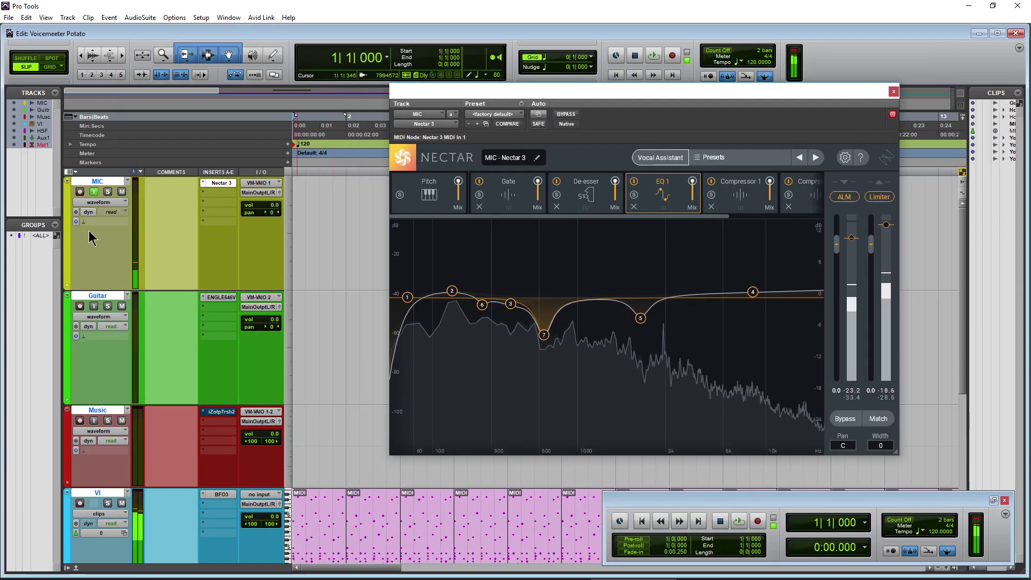
click(224, 296)
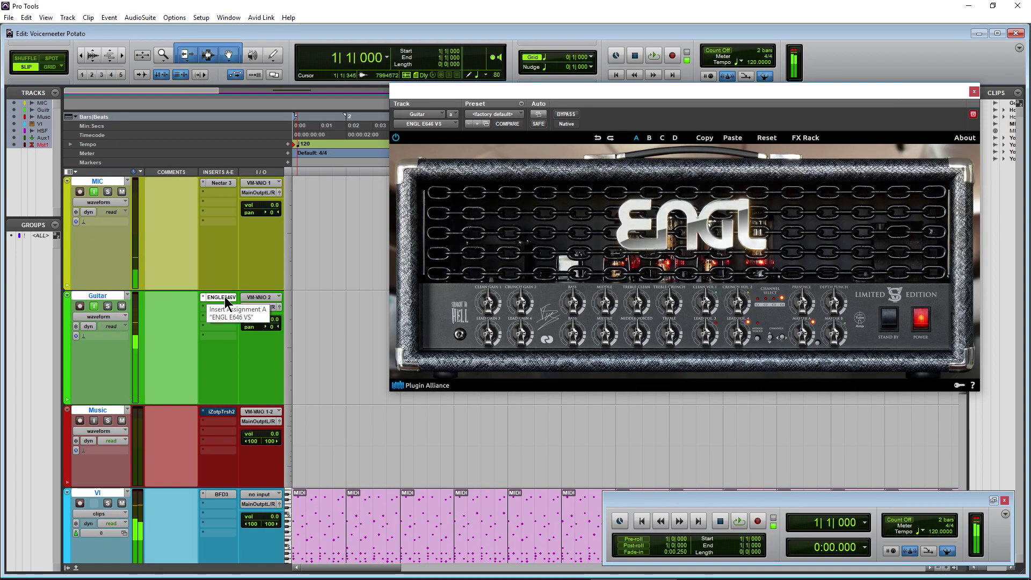
click(94, 306)
click(94, 192)
click(80, 306)
drag(592, 91, 629, 104)
key(ctrl+space)
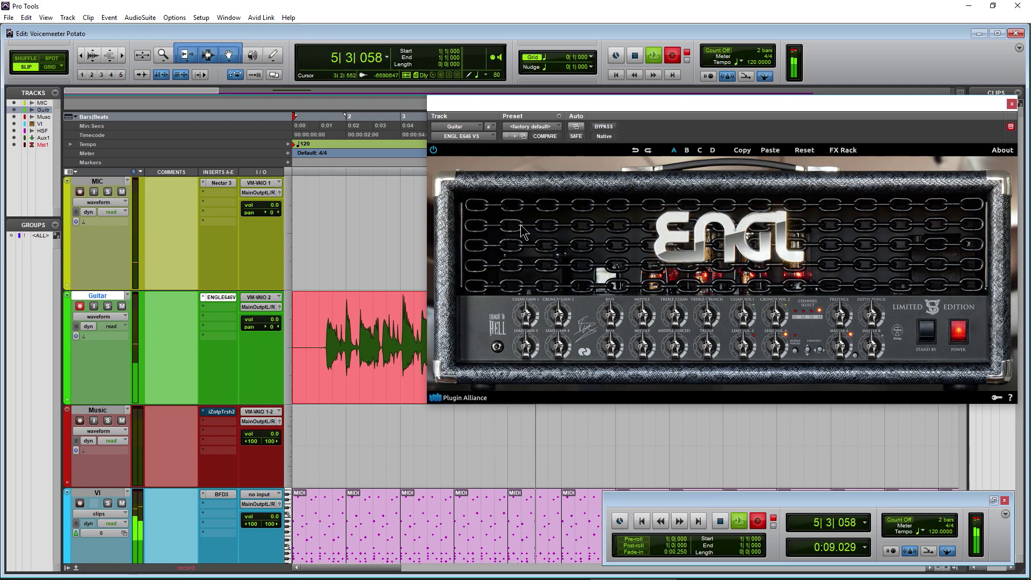
click(628, 569)
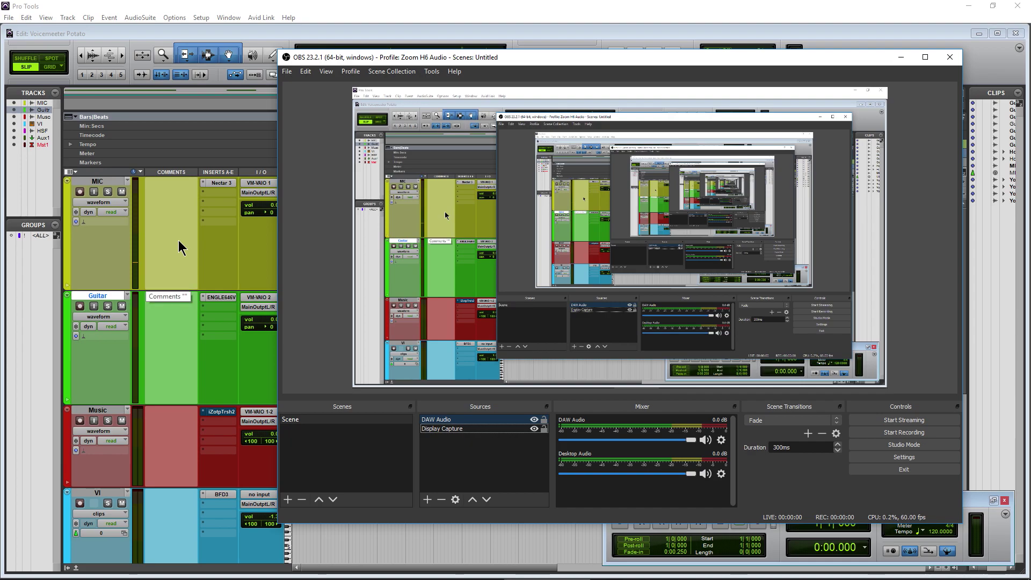
click(368, 569)
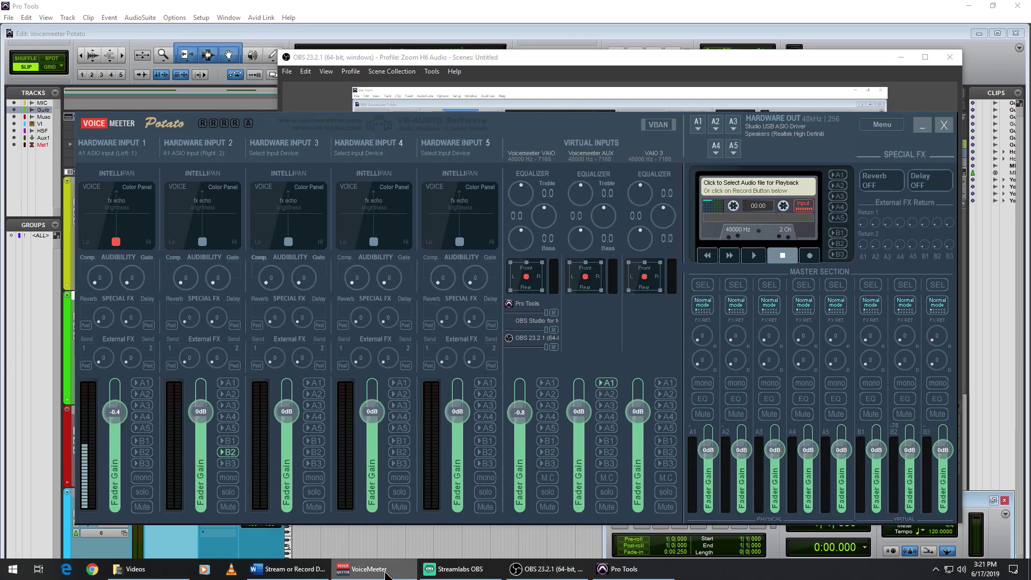
click(298, 156)
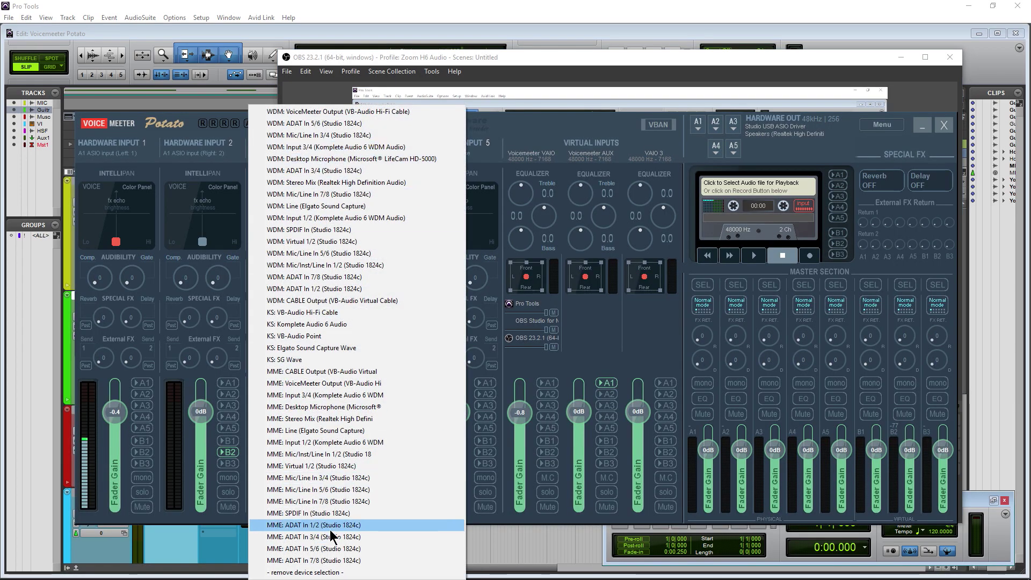
click(587, 335)
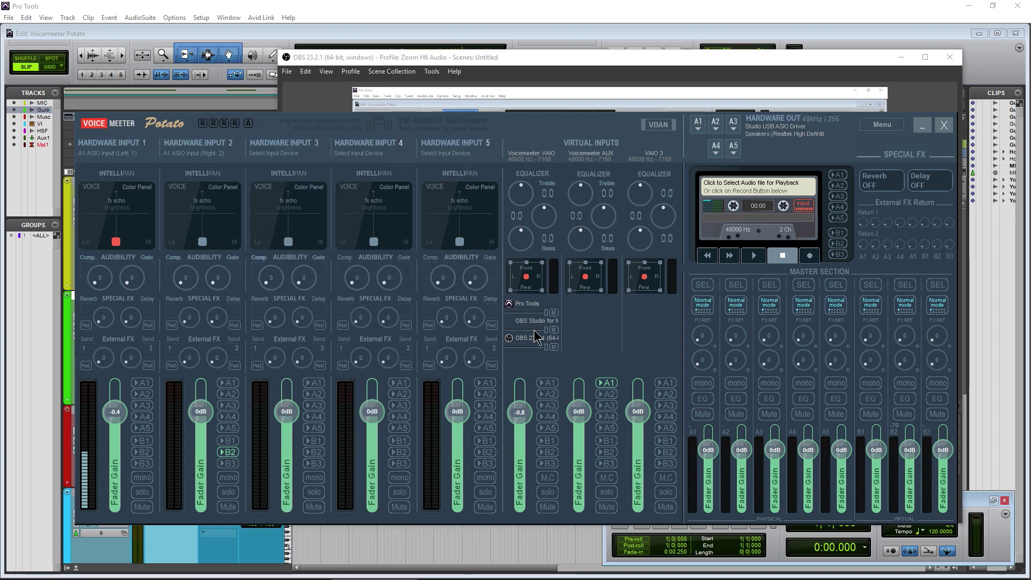
click(920, 127)
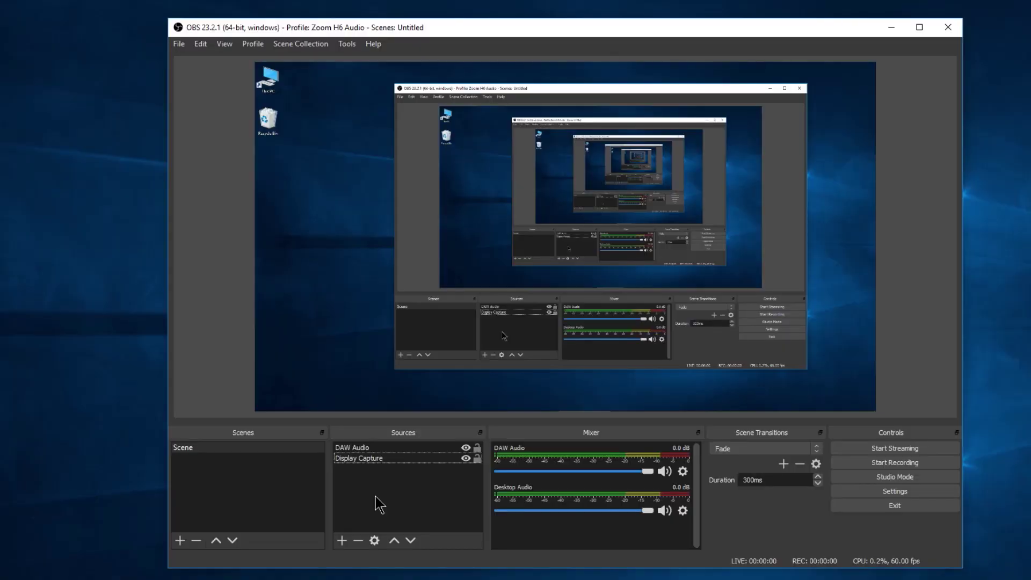
Step: Add an Audio Input Capture source 'Microphone' on Mic/Line In 3/4 (Studio 1824c)
click(342, 541)
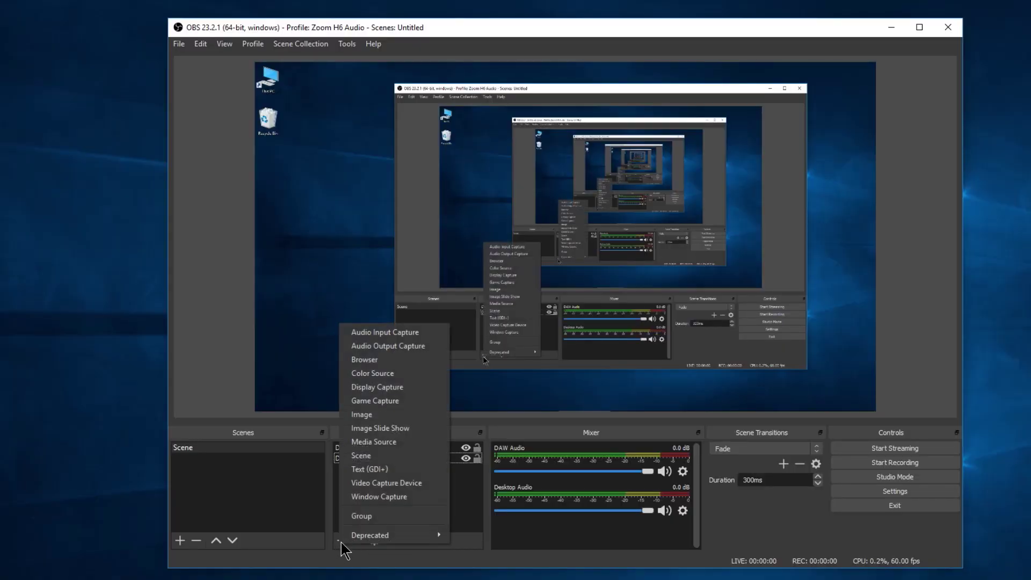
click(400, 333)
text(Mic)
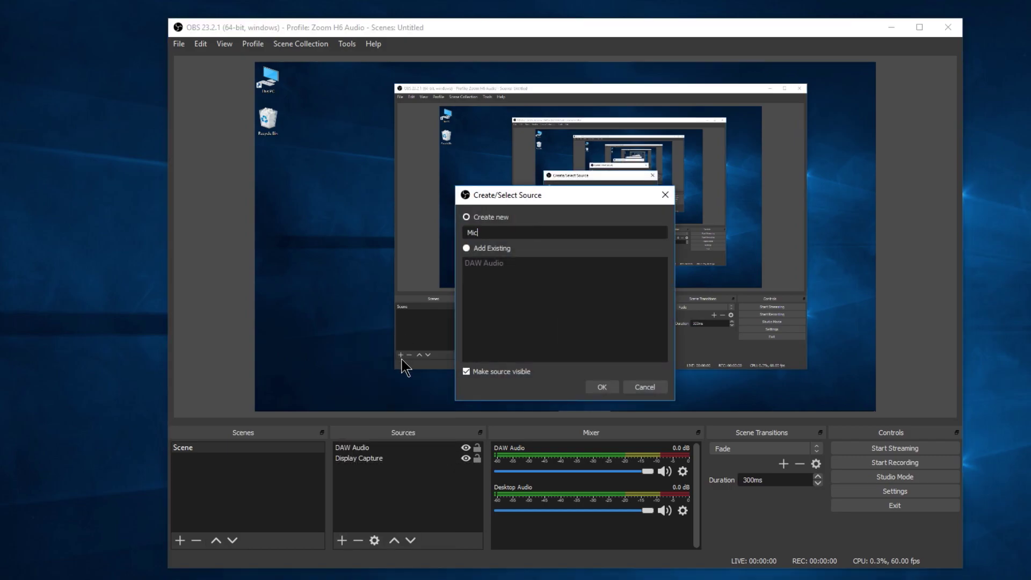
text(rophone)
key(Return)
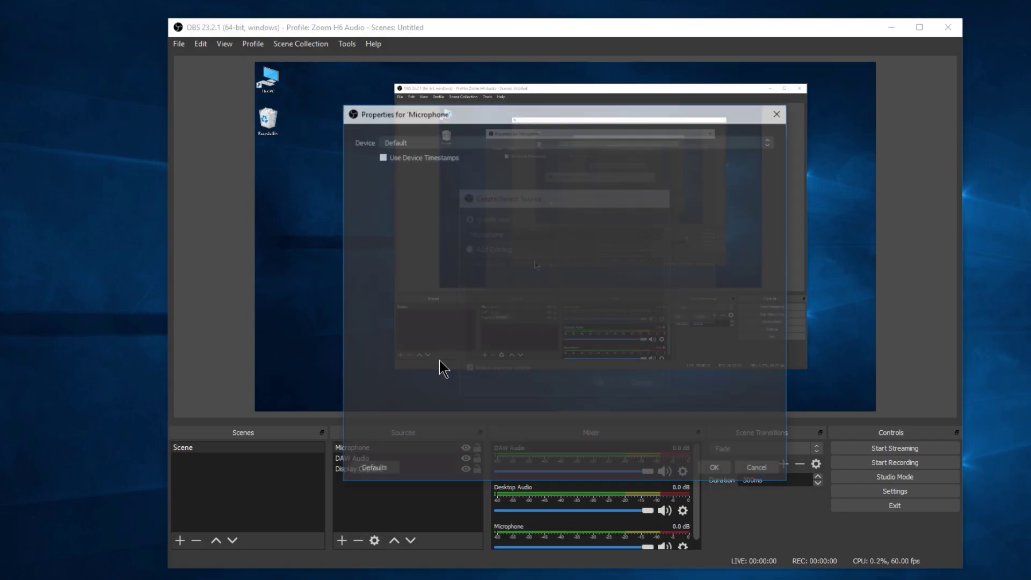
click(575, 142)
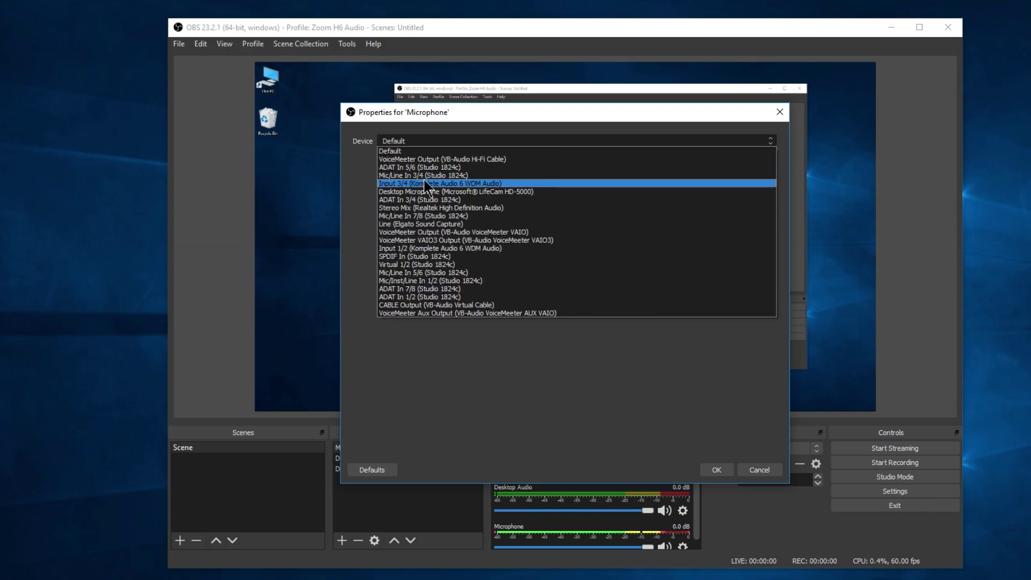
click(456, 176)
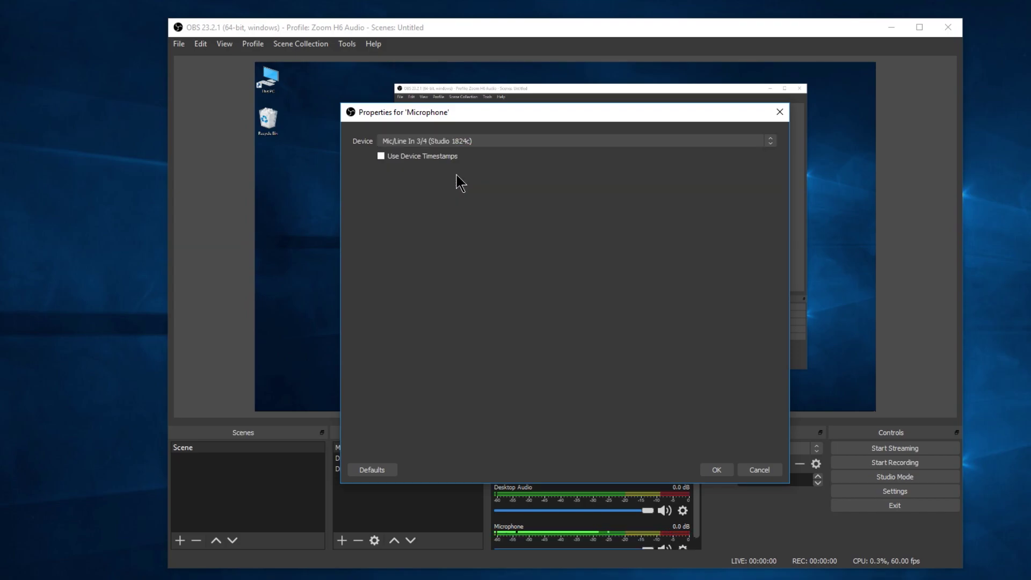
click(718, 469)
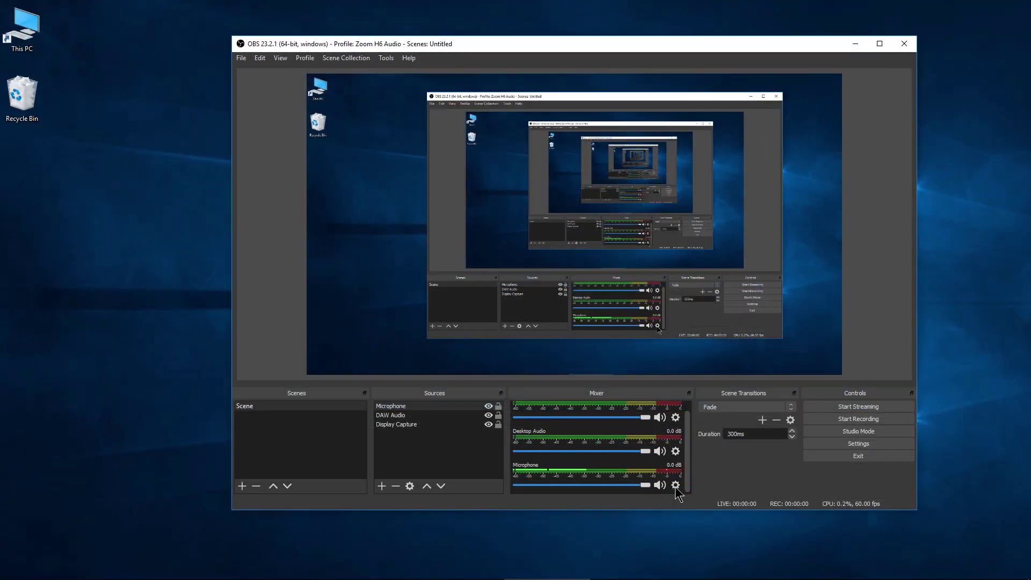
Step: Tick Downmix to Mono for the Microphone in Advanced Audio Properties
click(676, 487)
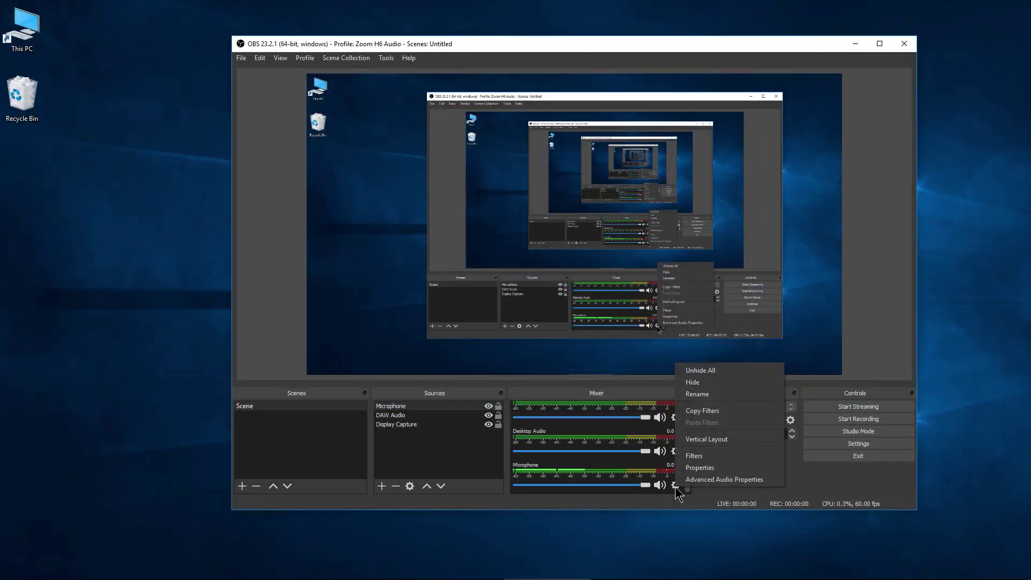
click(709, 479)
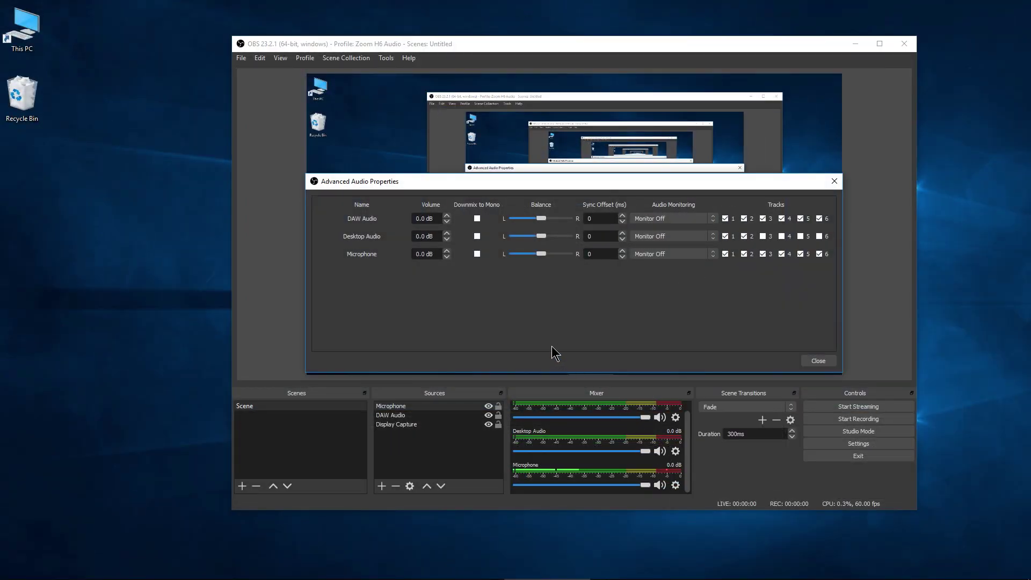
click(477, 255)
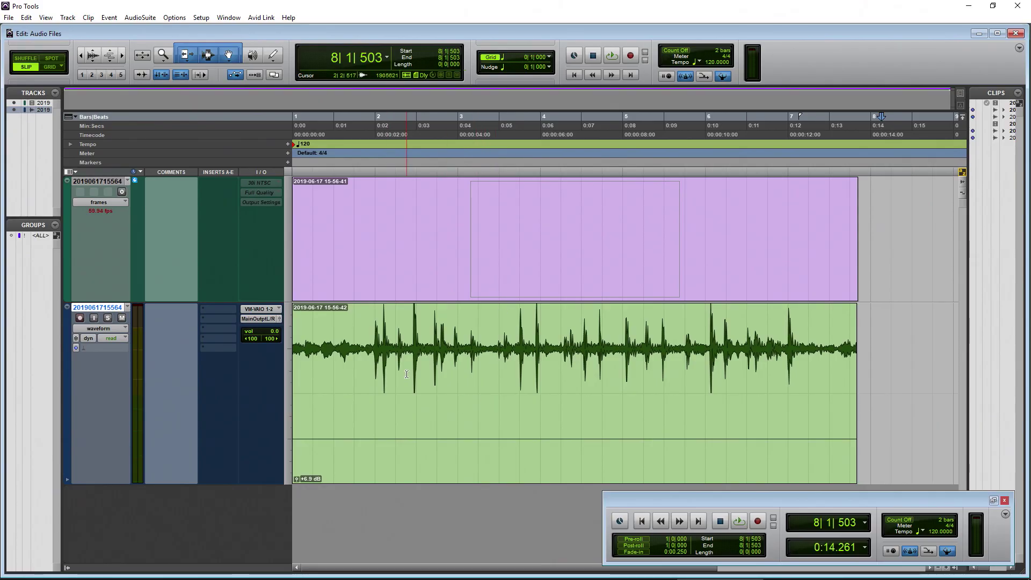
Step: Split the recorded stereo audio track into mono and delete the original stereo track
right_click(100, 306)
click(116, 446)
right_click(102, 180)
click(123, 327)
key(Return)
Step: Delete the right-channel (.R) track and its clips
right_click(102, 364)
click(126, 510)
key(Return)
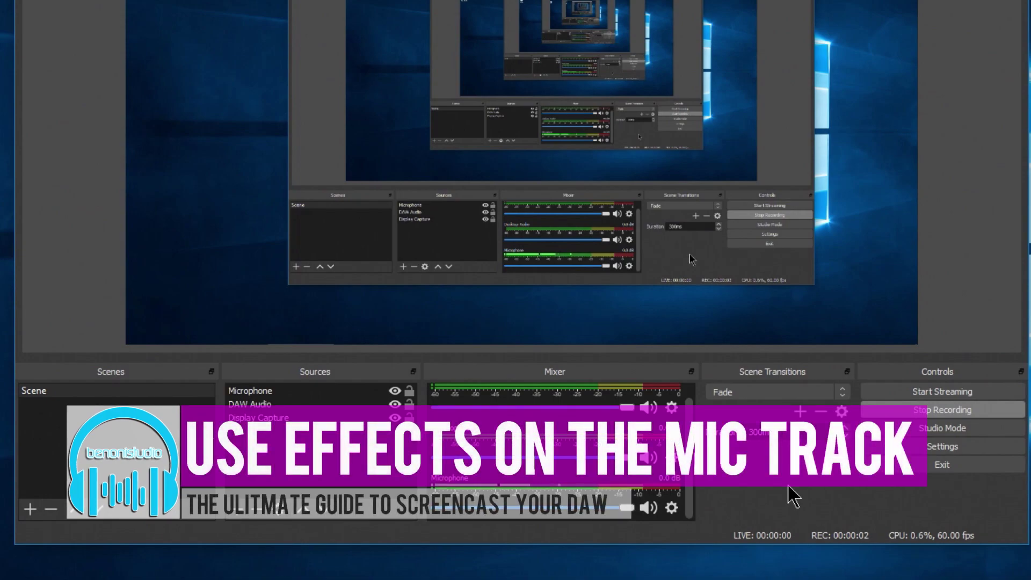
Step: Add a VST 2.x Plug-in filter to the Microphone source and select Nectar 3
click(671, 507)
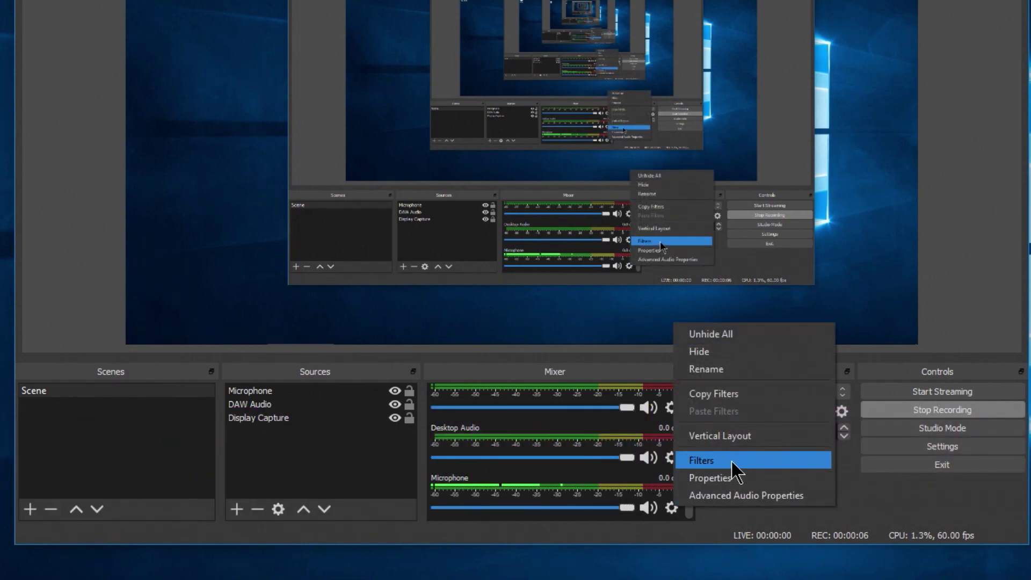
click(732, 462)
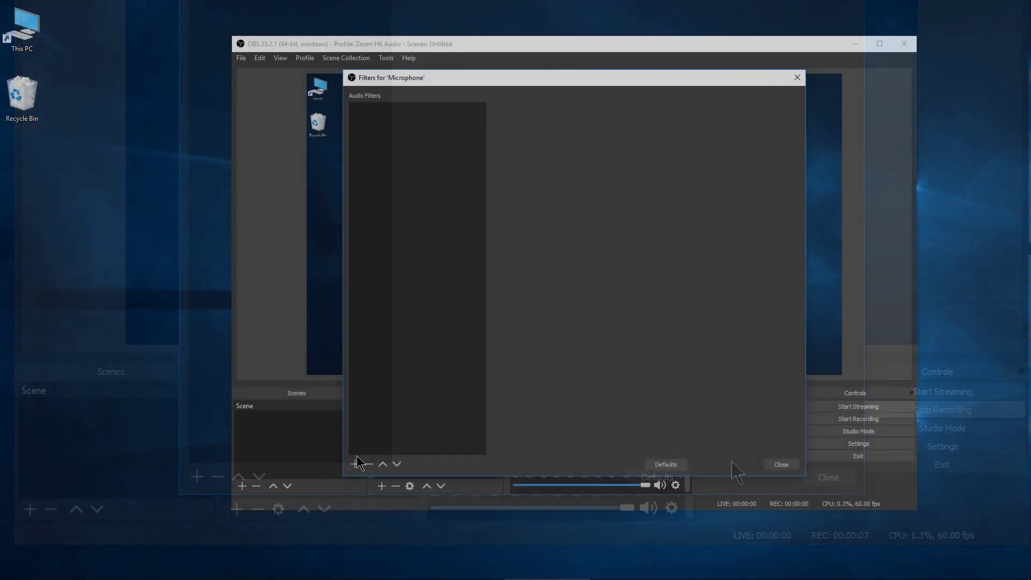
click(355, 464)
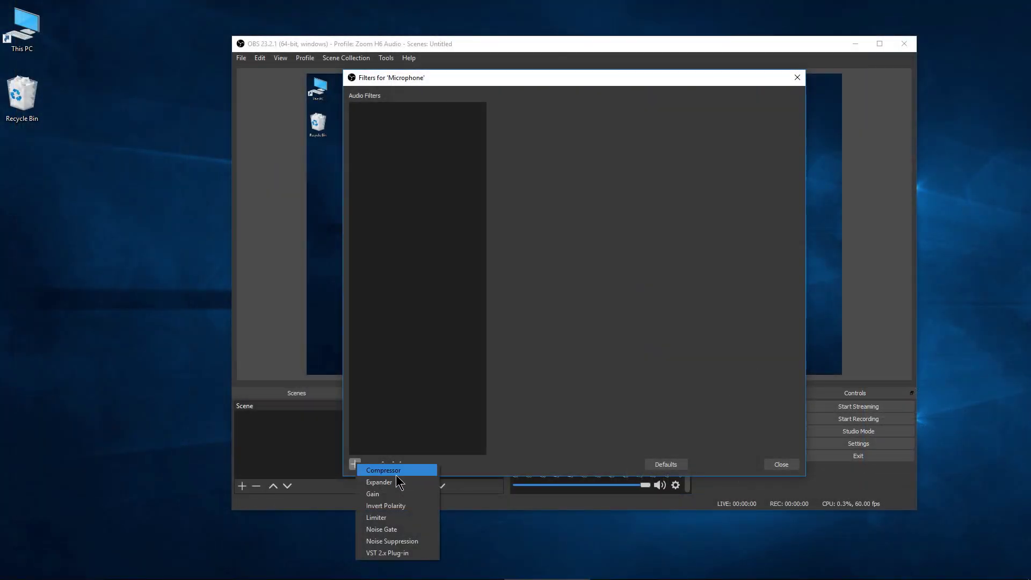
click(400, 553)
click(556, 299)
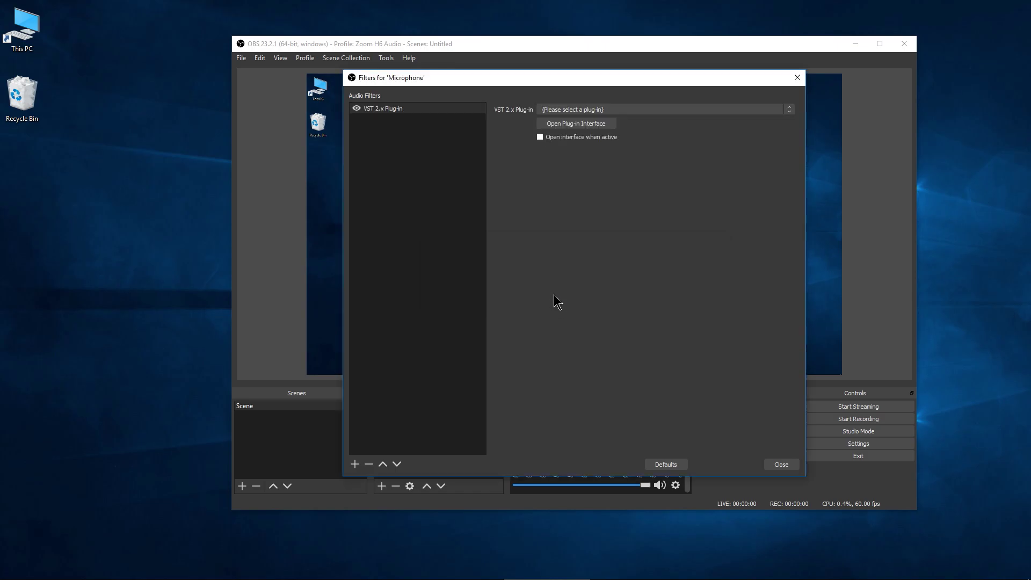
click(638, 110)
scroll(594, 220, down, 10)
click(599, 265)
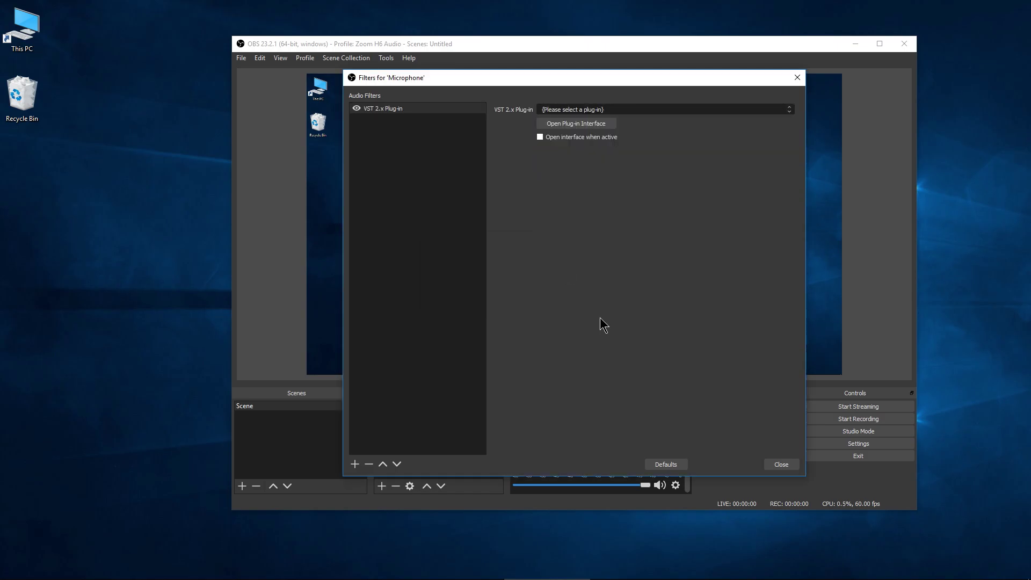
Step: Load the SM7B Voiceover preset in the Nectar 3 plug-in interface
click(591, 124)
click(650, 175)
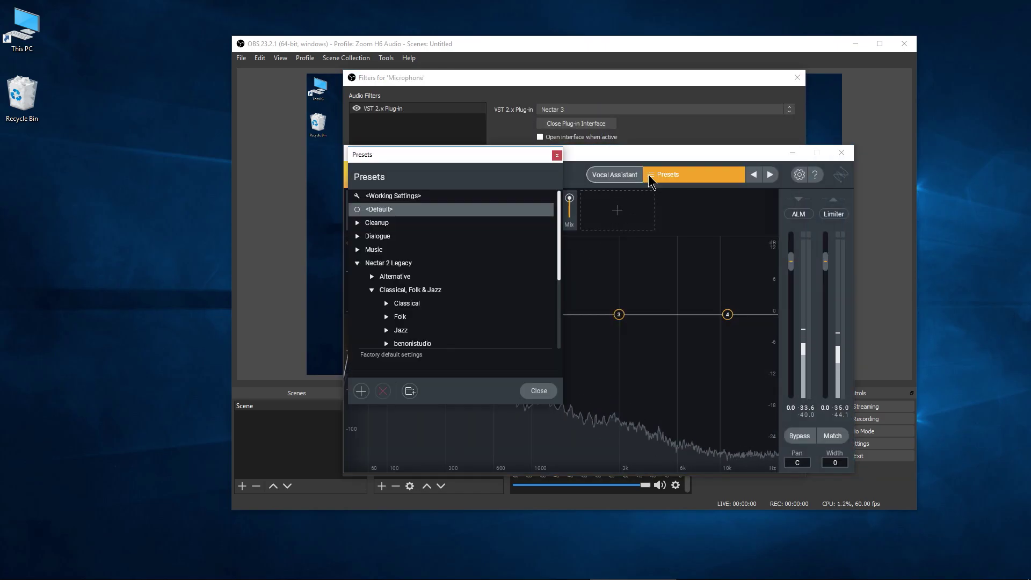
click(374, 235)
scroll(427, 269, down, 2)
scroll(427, 271, down, 4)
click(398, 290)
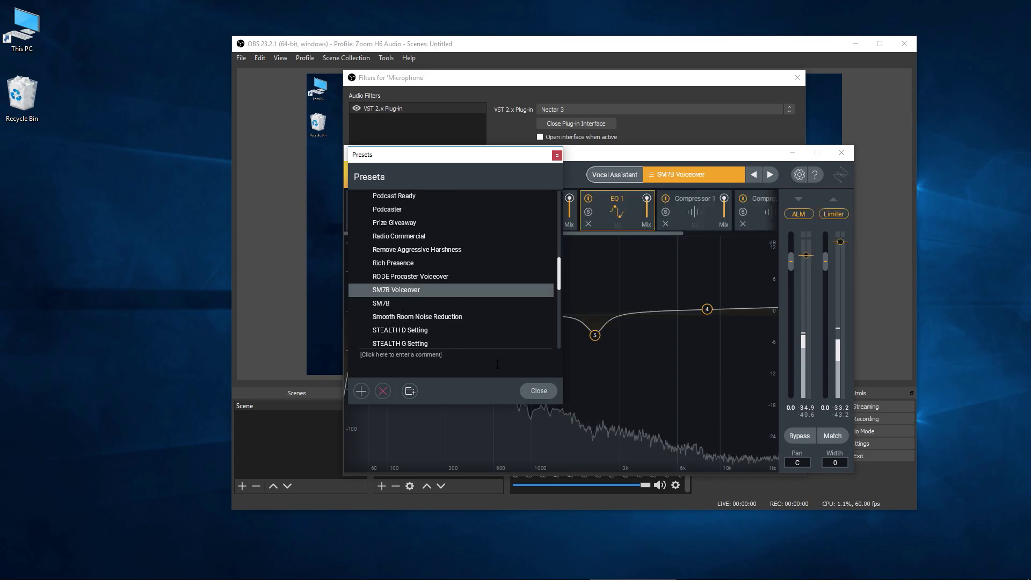
click(539, 391)
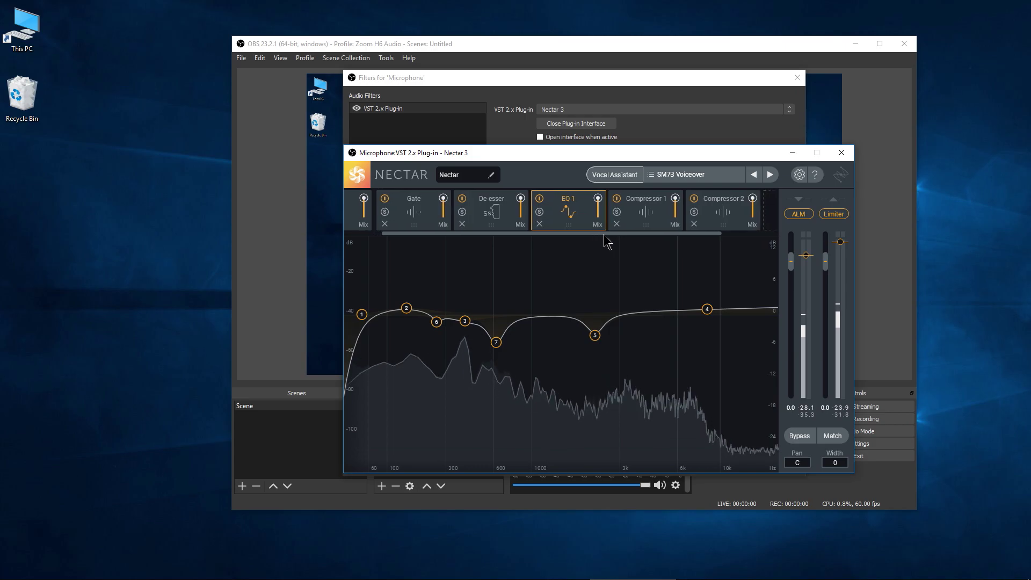
drag(601, 236, 610, 240)
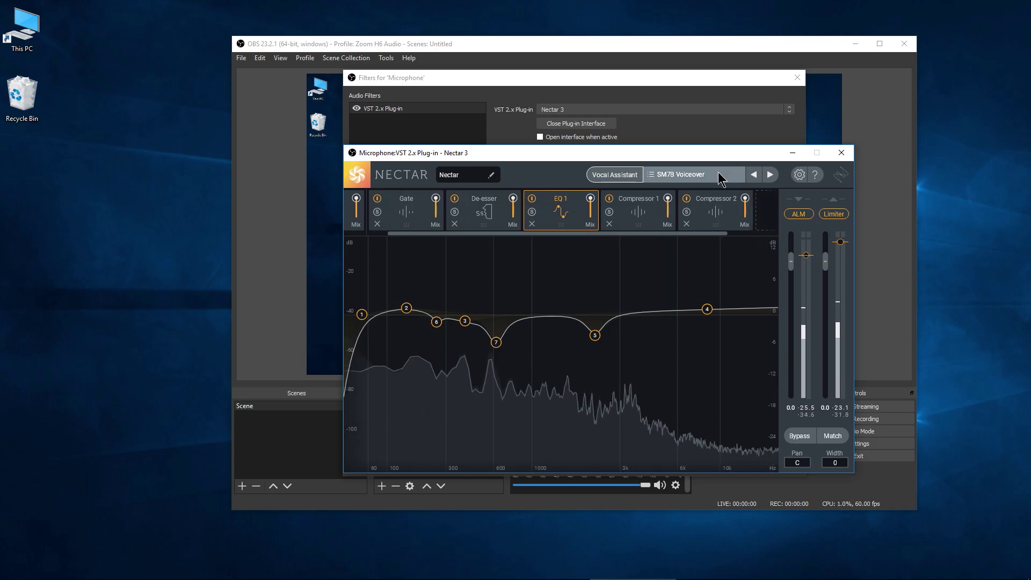
drag(720, 153, 542, 159)
click(727, 203)
Step: Set the Microphone's Audio Monitoring to Monitor Only (mute output) in Advanced Audio Properties
click(783, 465)
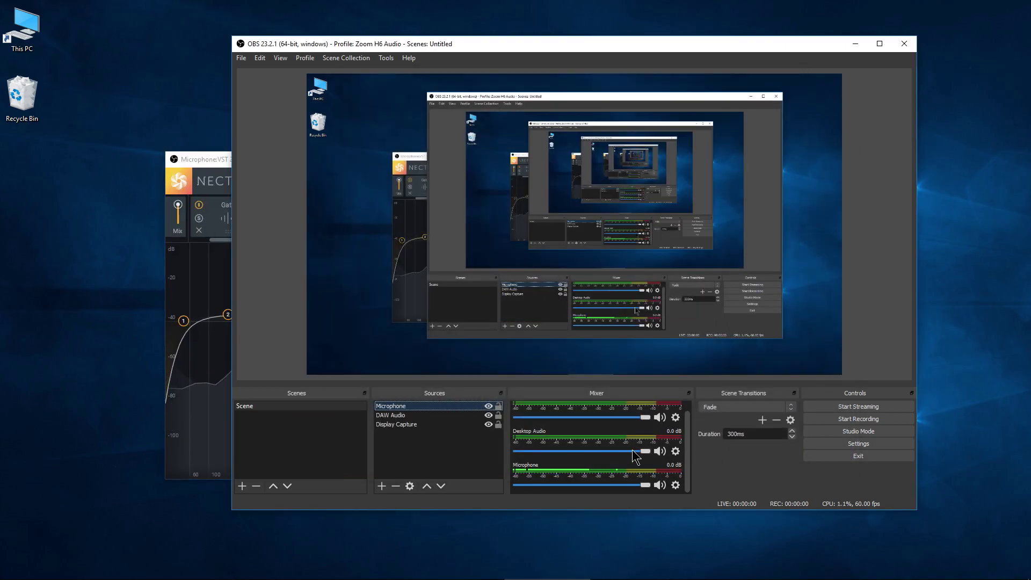
click(675, 485)
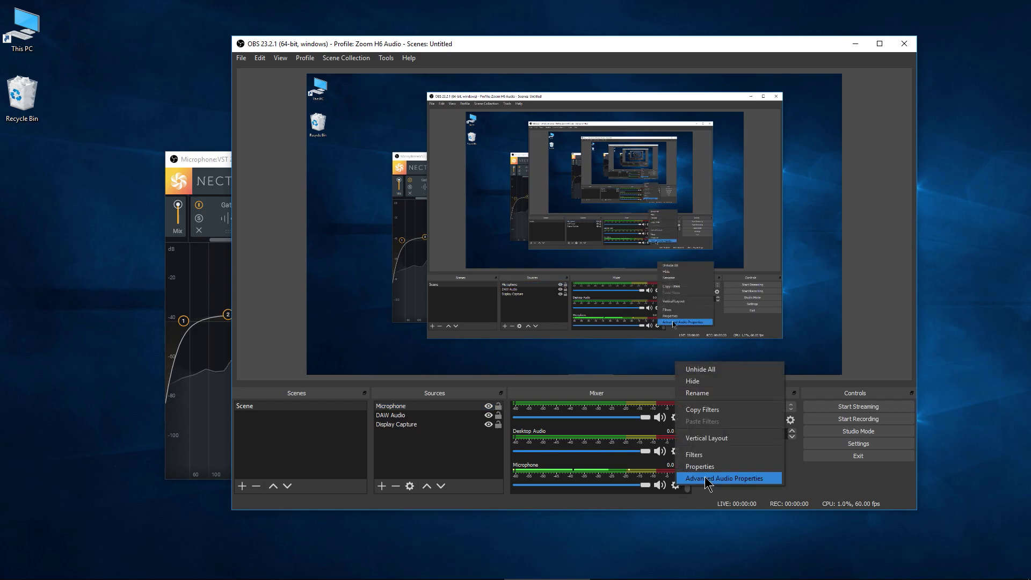
click(725, 478)
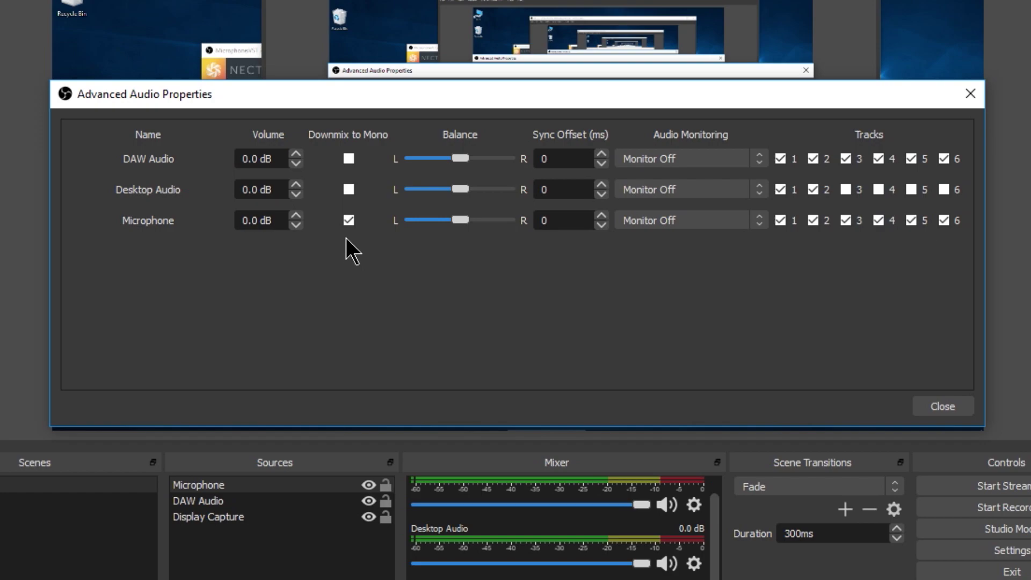
click(693, 221)
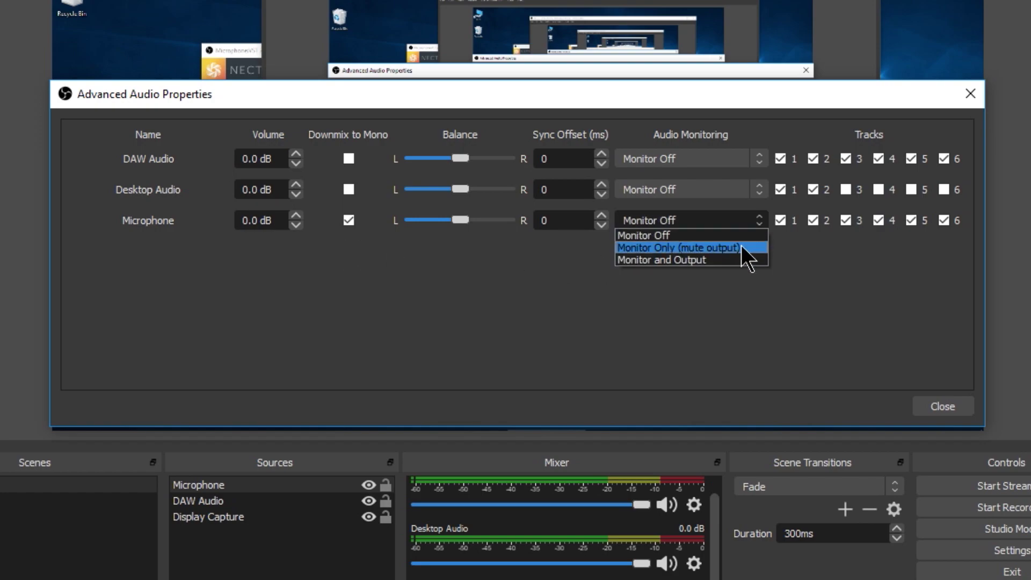
click(724, 246)
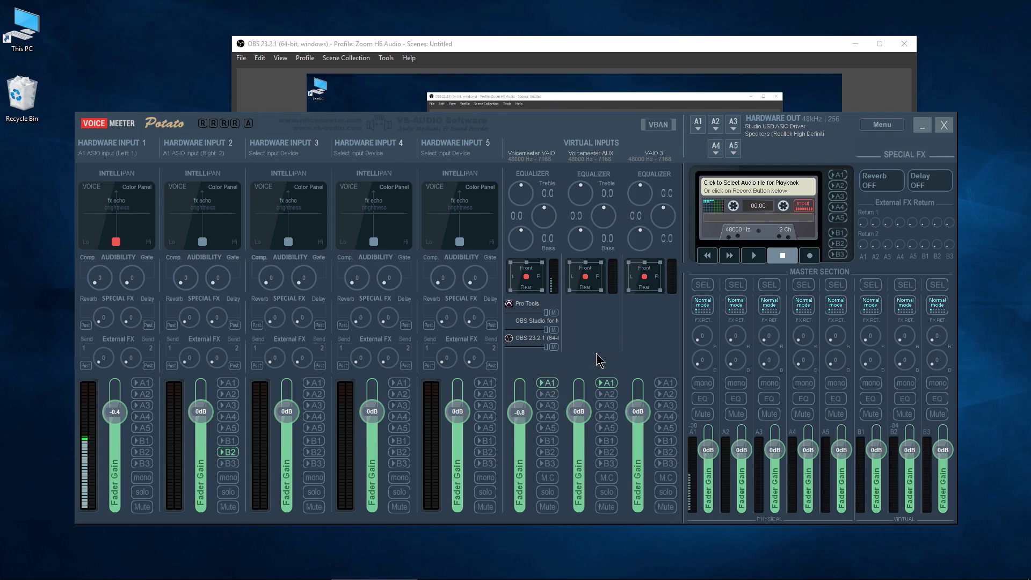
Step: Minimize Voicemeeter and bring the Nectar 3 window forward, nudging it up and right
click(922, 125)
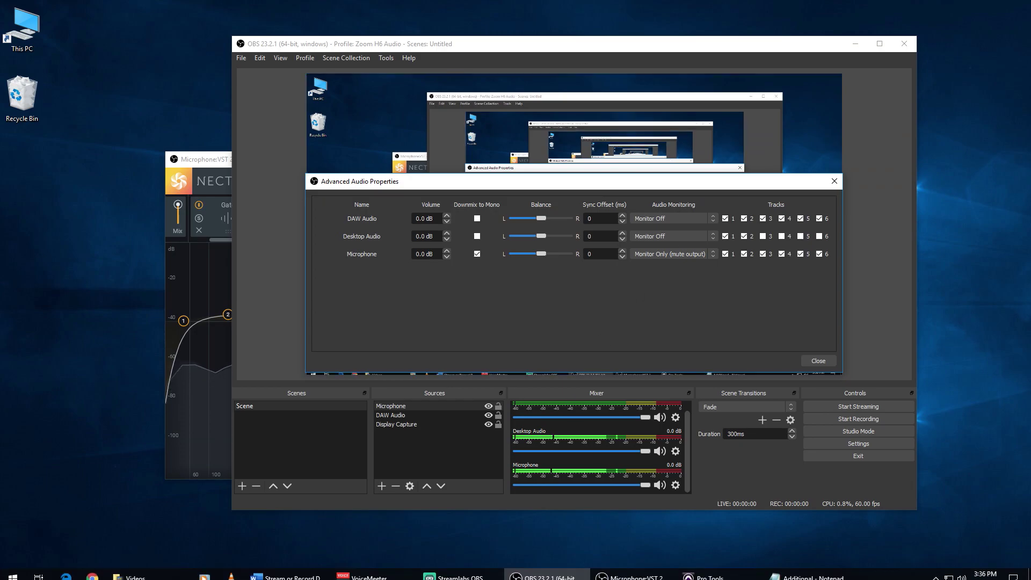
click(210, 159)
drag(209, 159, 232, 155)
Step: Review Compressor 1 and 2, setting Compressor 2's threshold to about -9.9 dB, then check the Gate
click(483, 213)
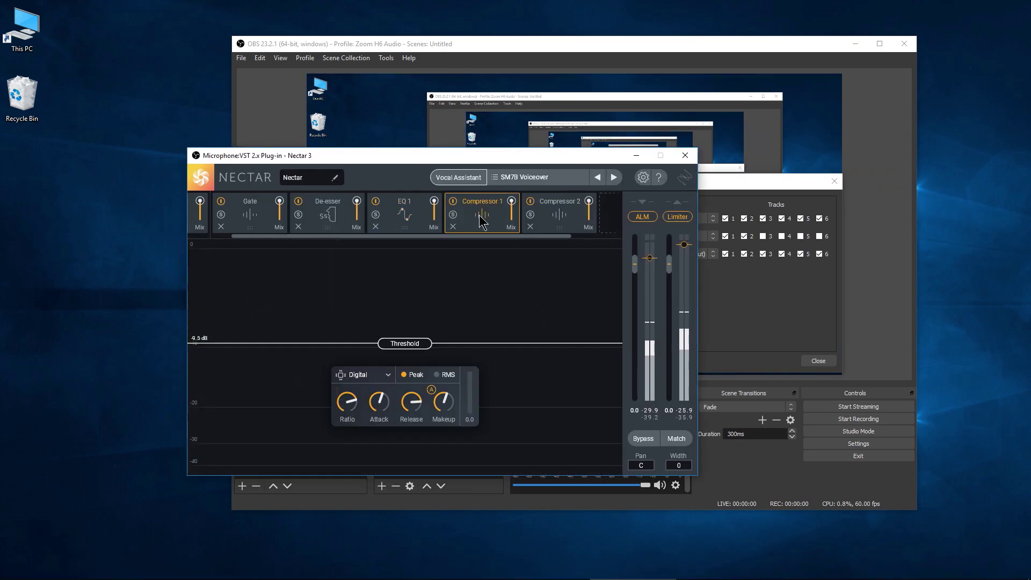
click(559, 213)
drag(429, 301, 430, 355)
click(250, 212)
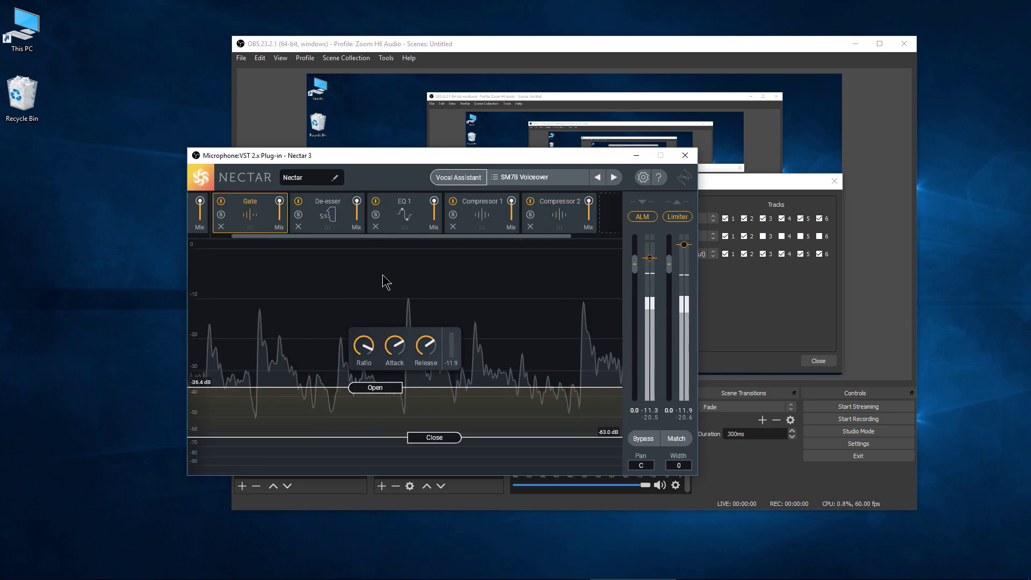
Step: Close Nectar, set Microphone monitoring to Monitor Off and untick Downmix to Mono
click(686, 156)
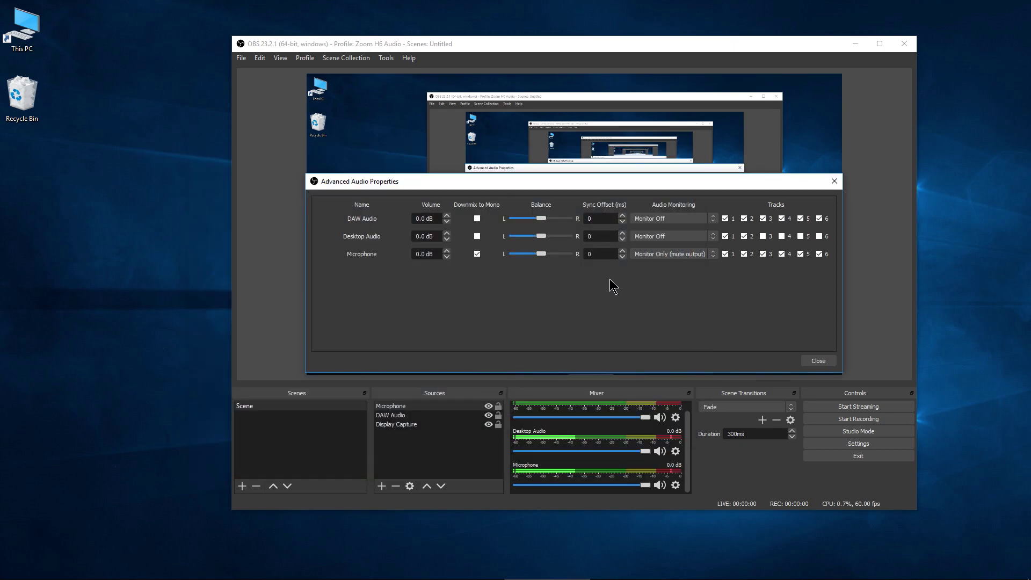
click(660, 264)
click(660, 265)
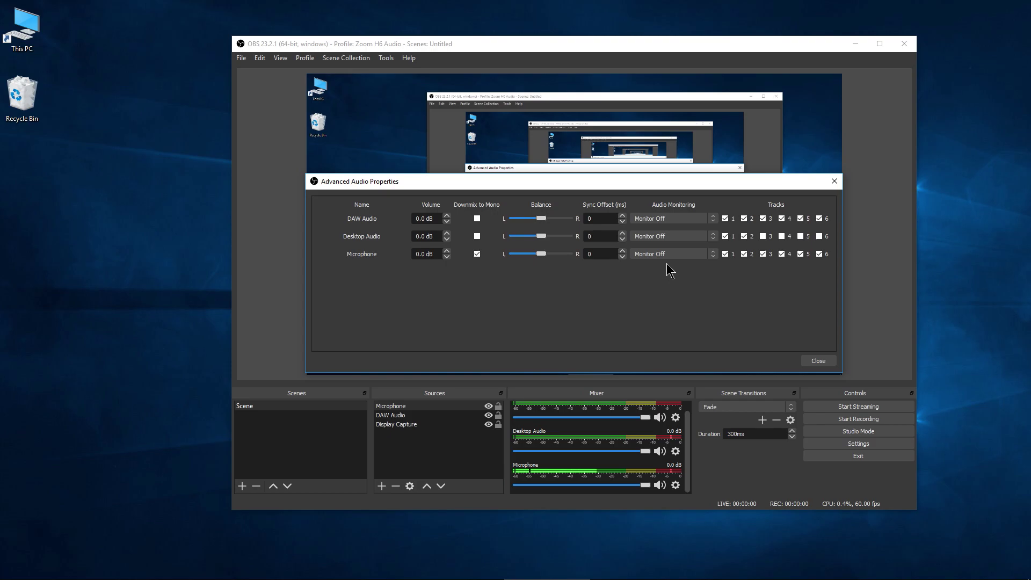
click(477, 254)
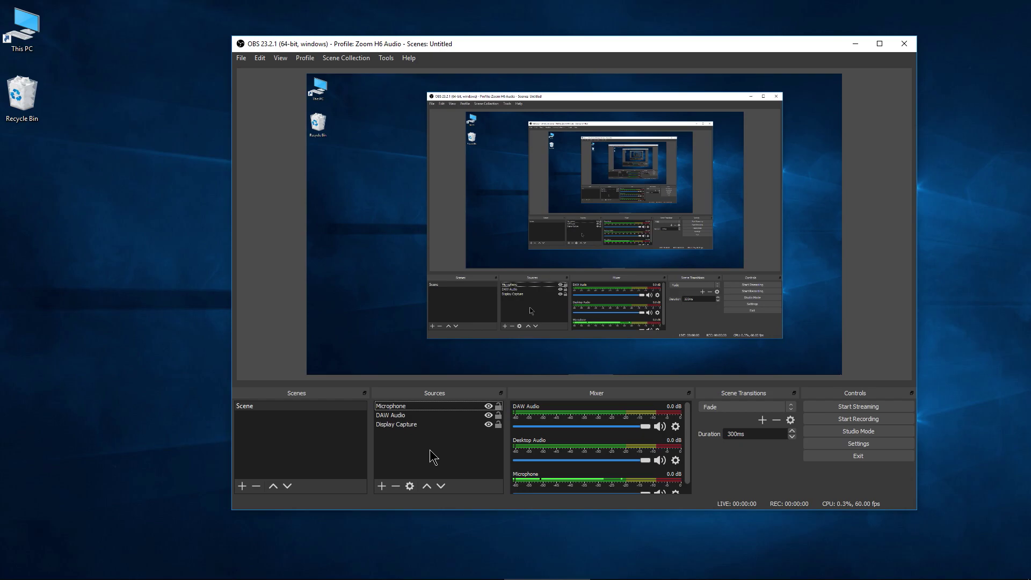
Step: Open Advanced Audio Properties and remove DAW Audio from tracks 1 through 4
click(675, 426)
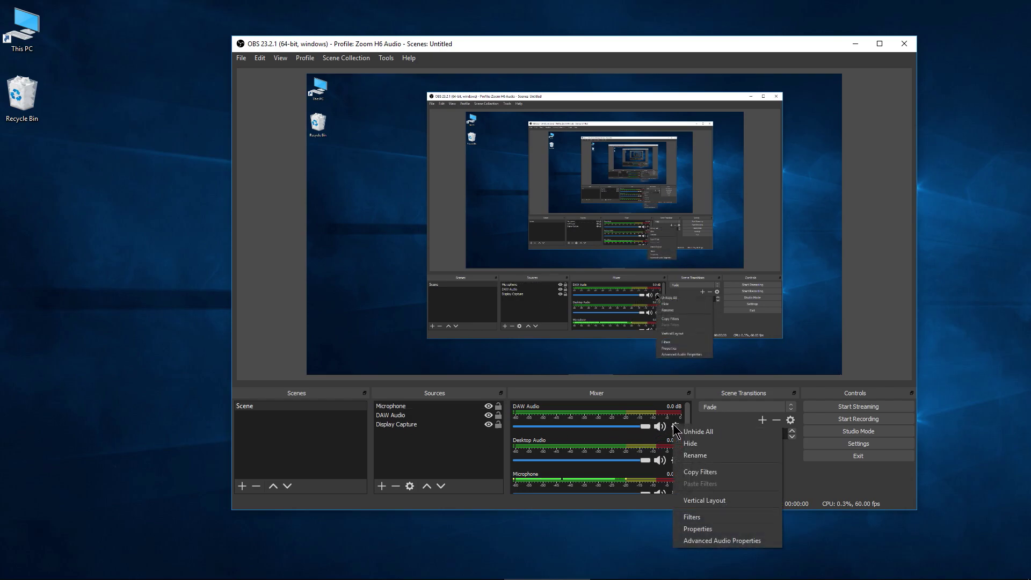
click(740, 541)
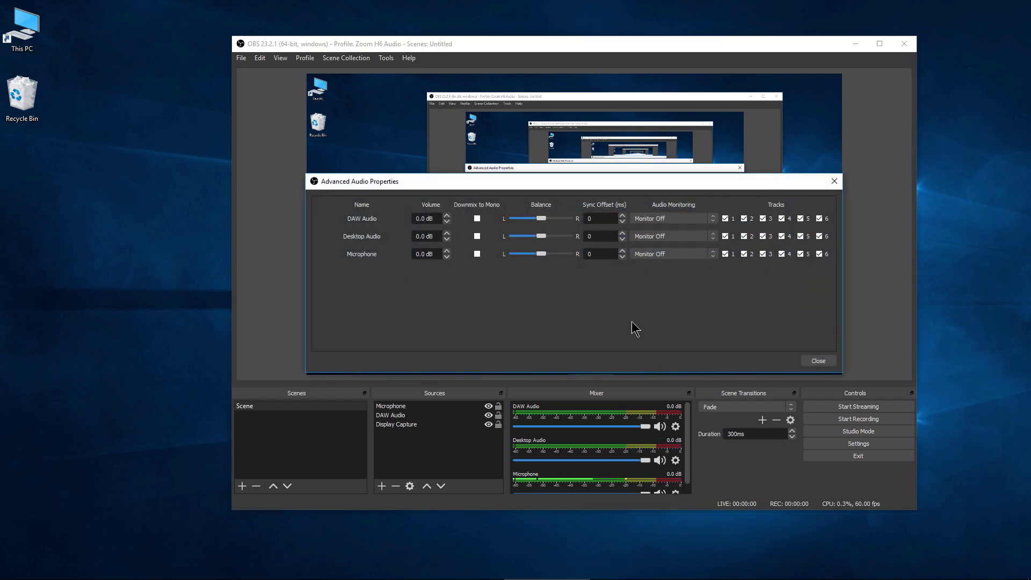
click(726, 218)
click(744, 218)
click(763, 218)
click(782, 219)
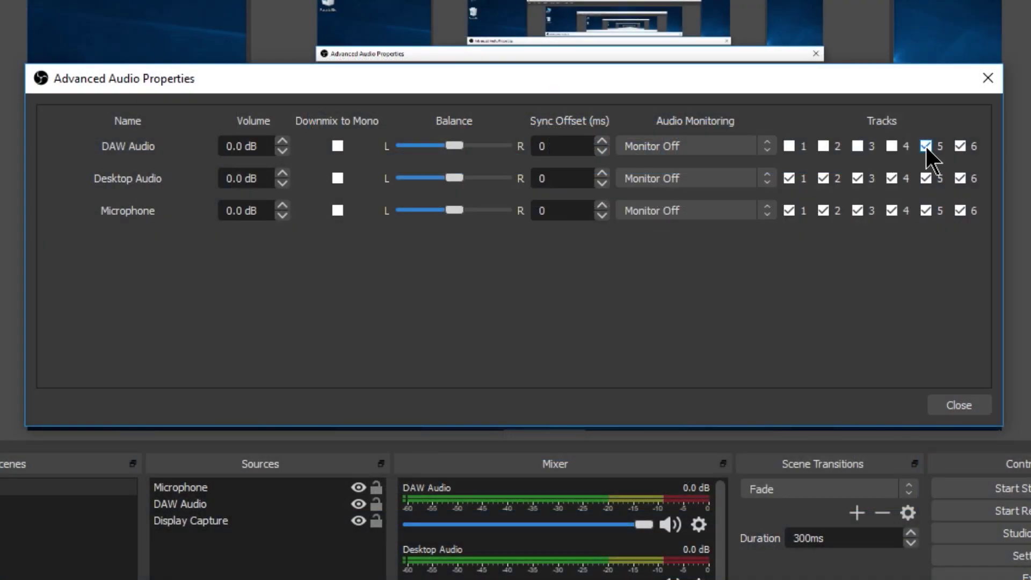
Step: Take Microphone and Desktop Audio off track 5 and add Microphone to track 1
click(926, 210)
click(926, 178)
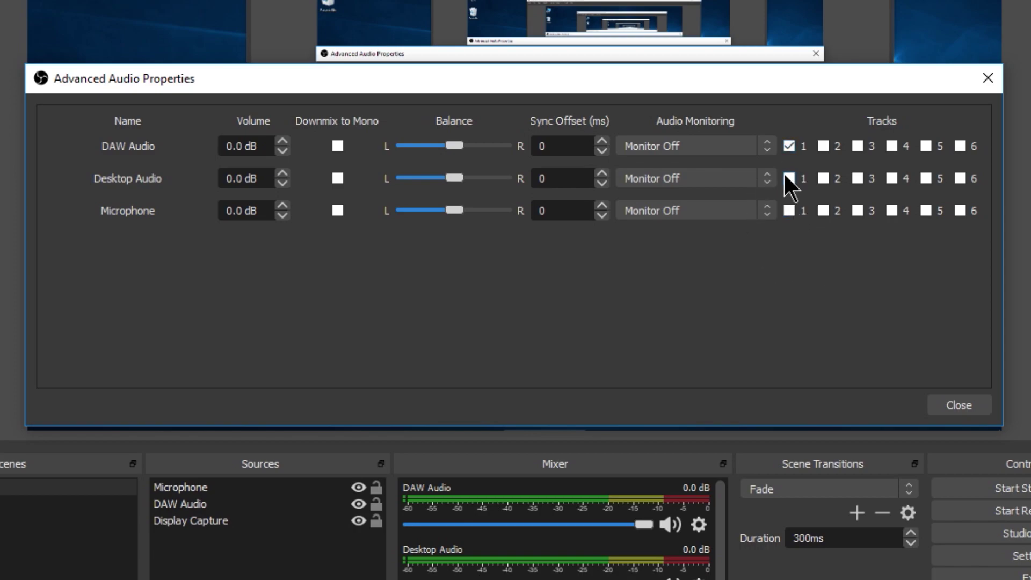
click(788, 210)
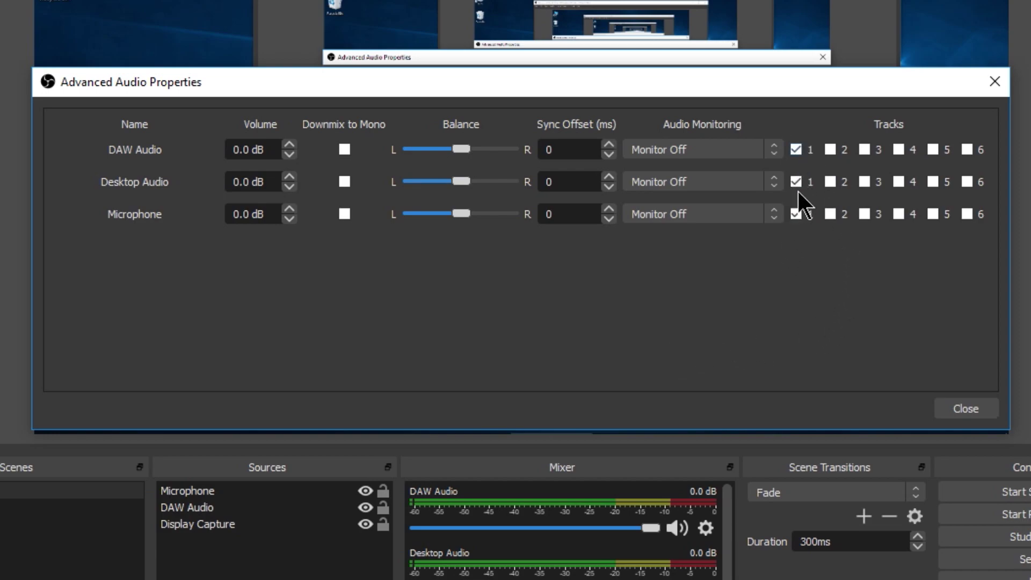
Step: Assign Microphone to track 1, Desktop Audio to track 2, DAW Audio to track 3, then close the dialog
click(831, 149)
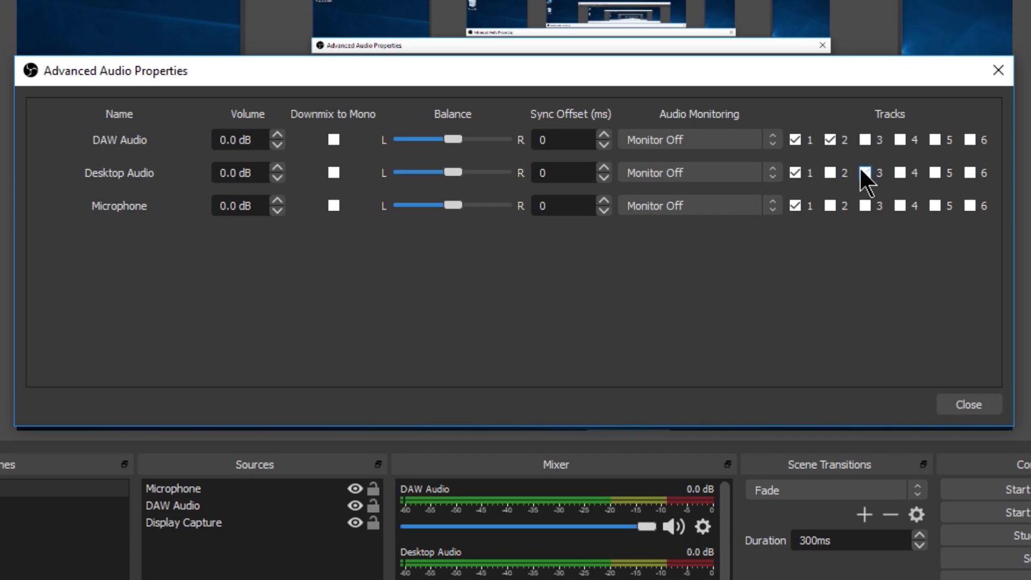
click(795, 172)
click(795, 206)
click(831, 173)
click(865, 140)
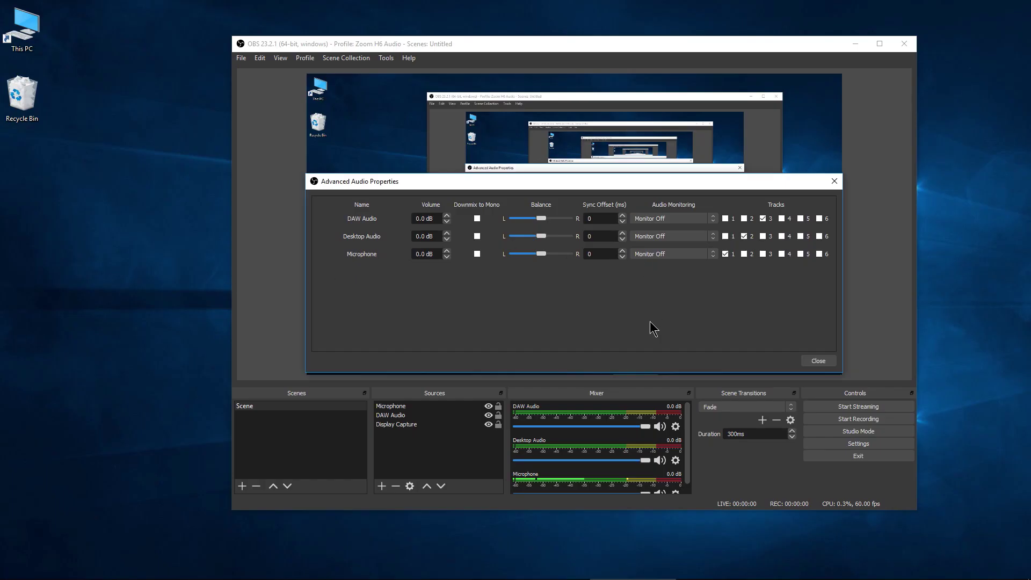
click(825, 361)
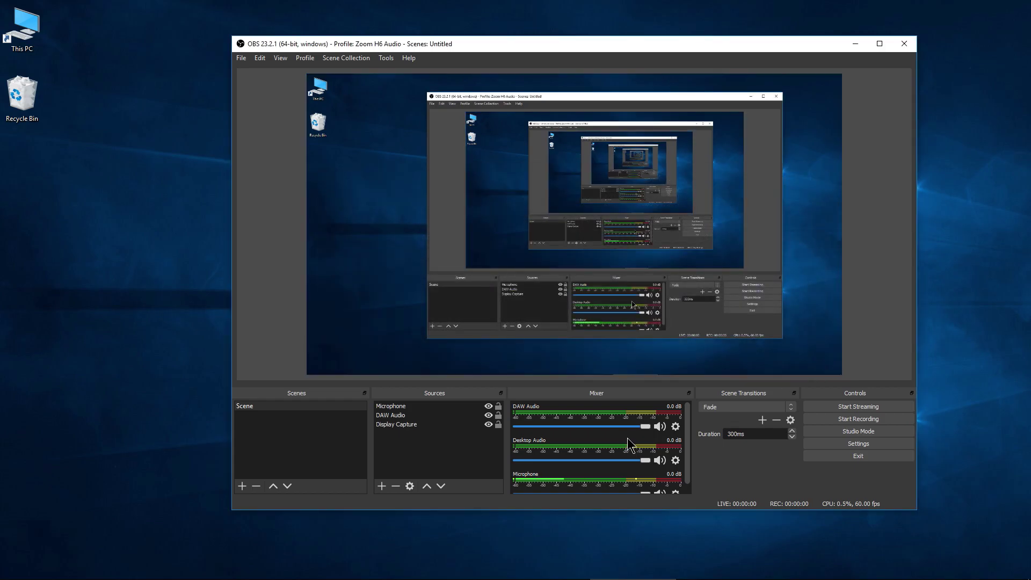
Step: In Settings > Output > Recording, enable Audio Track 2 so recordings include tracks 1–3
click(856, 447)
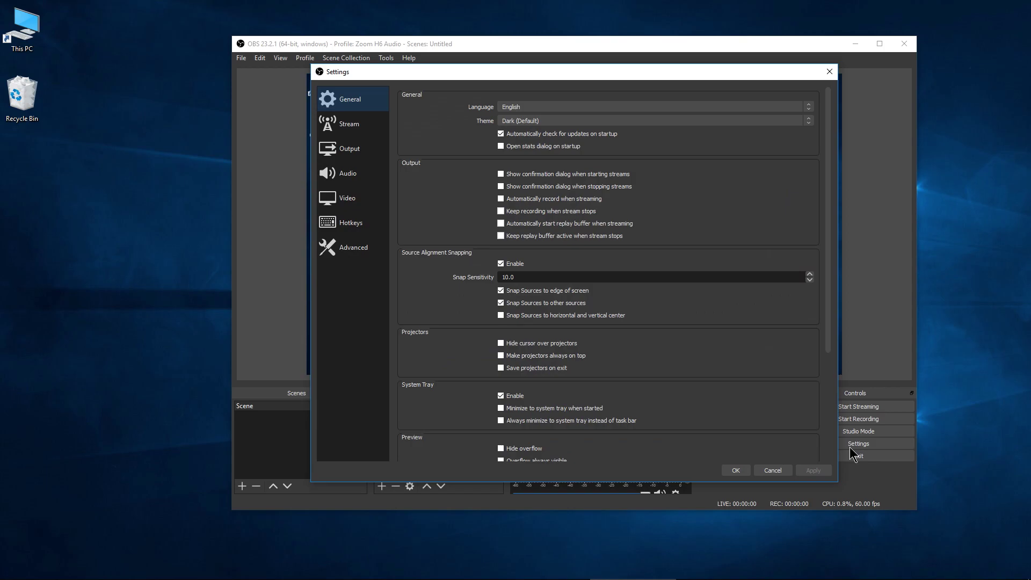
click(346, 154)
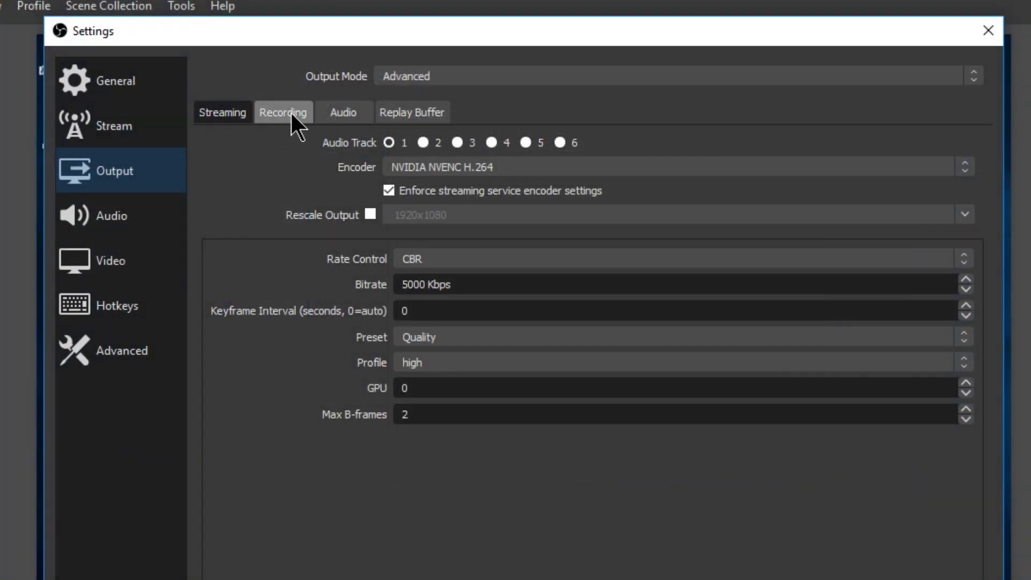
click(290, 115)
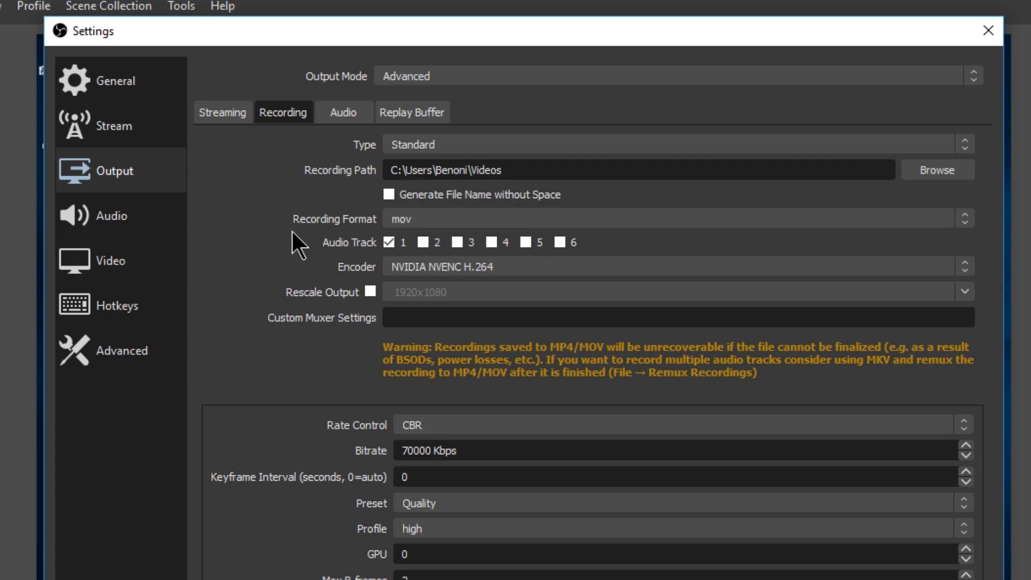
click(423, 243)
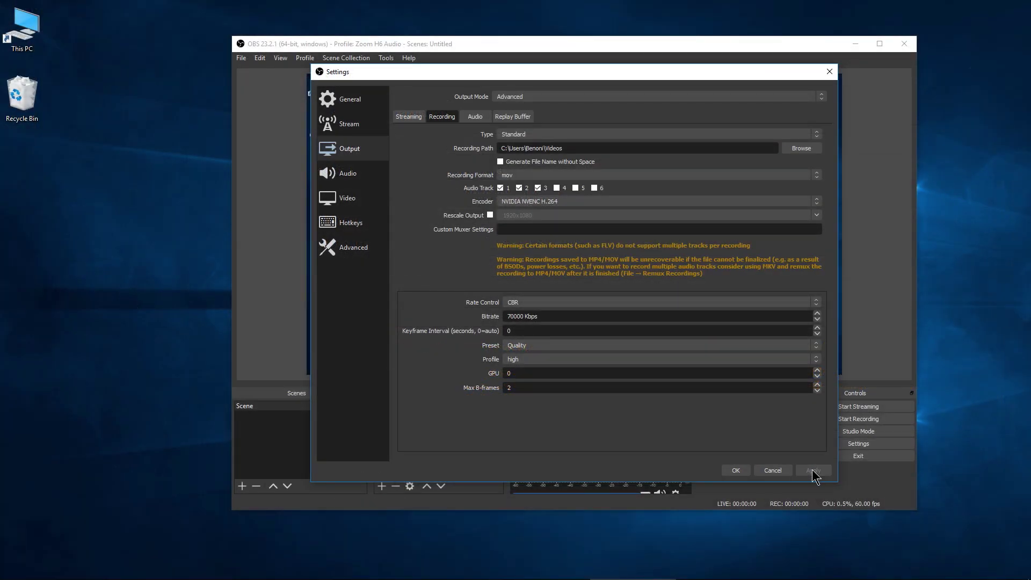
Step: Save the recording settings, scrub Media Composer to about 01:01:47, then view the HitFilm and DaVinci pages
click(737, 470)
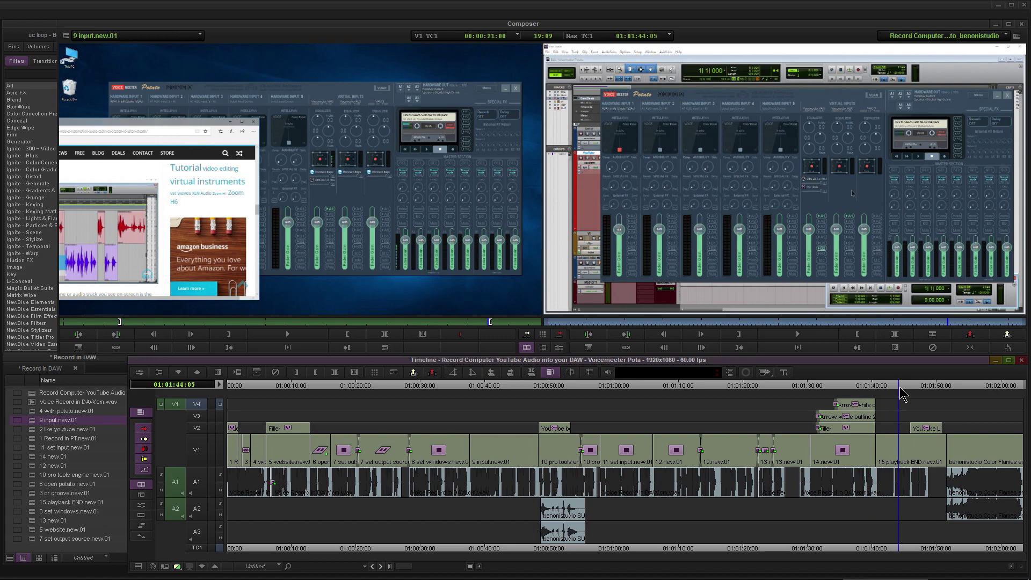
drag(897, 390, 921, 392)
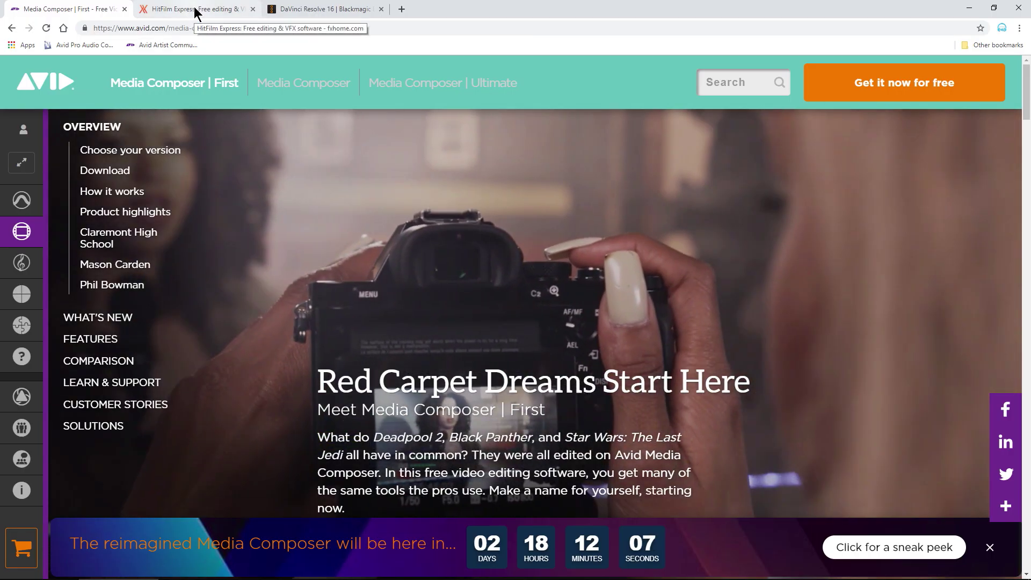
click(196, 11)
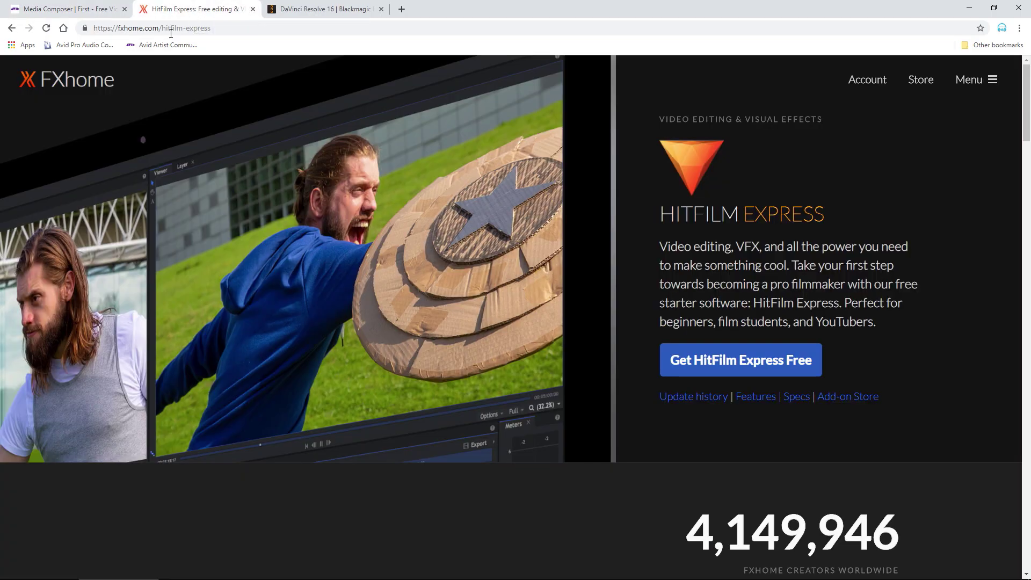
click(325, 11)
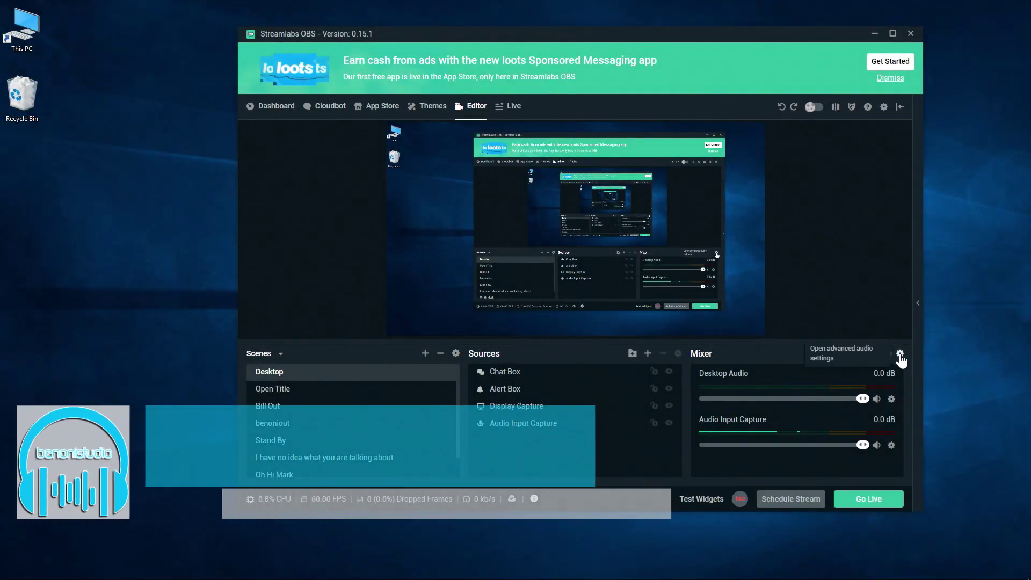
Step: In Streamlabs Settings > Advanced, set YUV Color Range to Full
click(901, 354)
click(884, 107)
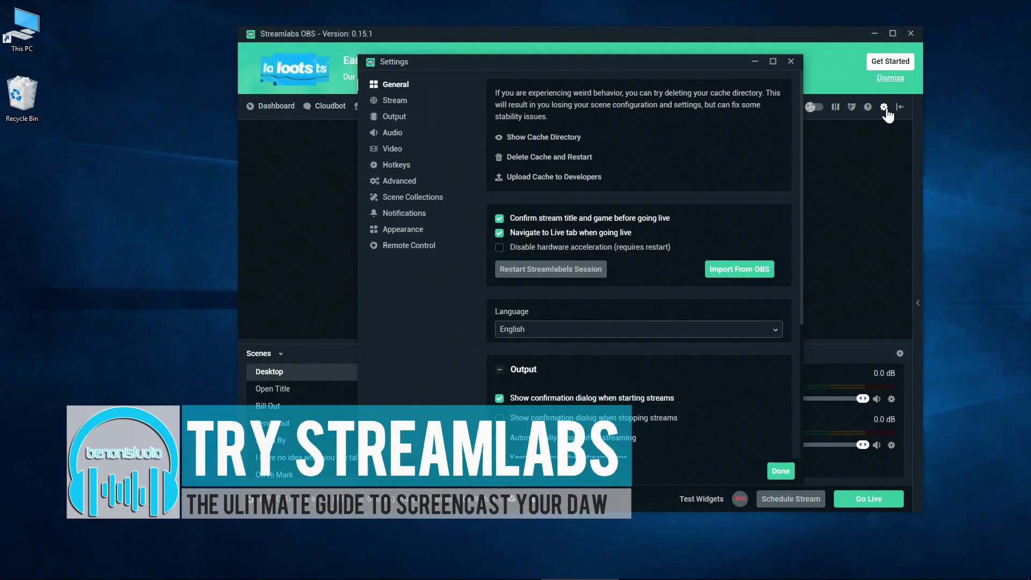
click(394, 117)
click(393, 149)
click(399, 181)
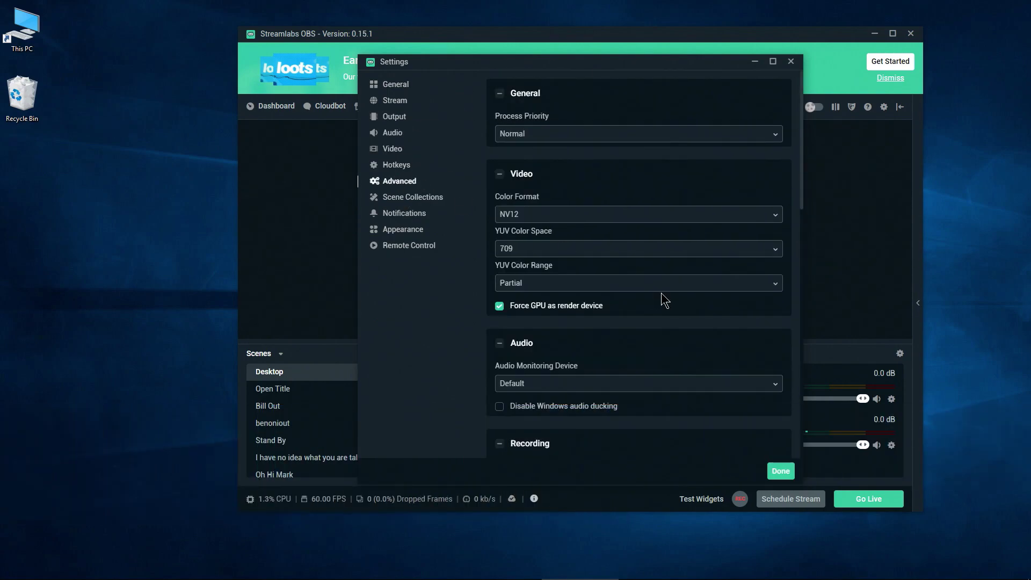
scroll(662, 292, down, 1)
click(565, 230)
click(555, 264)
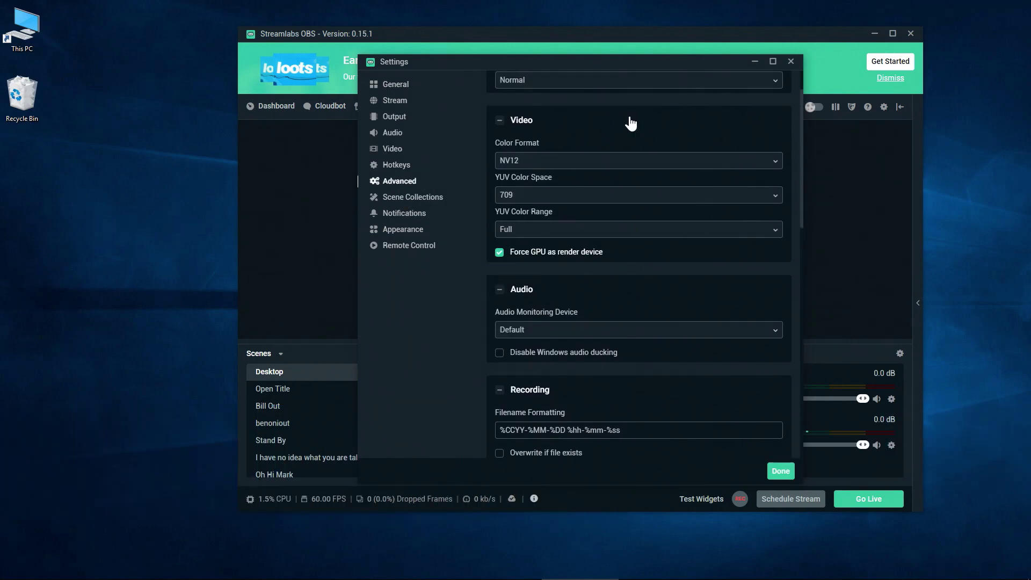
Step: Close the Streamlabs settings and bring up the list of sources and widgets to add
click(405, 236)
click(396, 84)
click(781, 471)
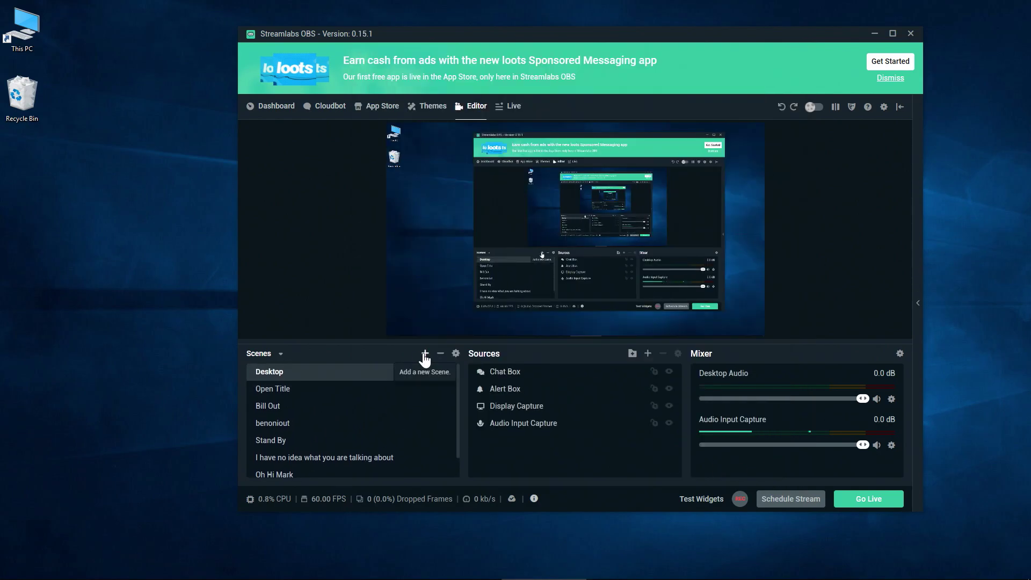
click(648, 353)
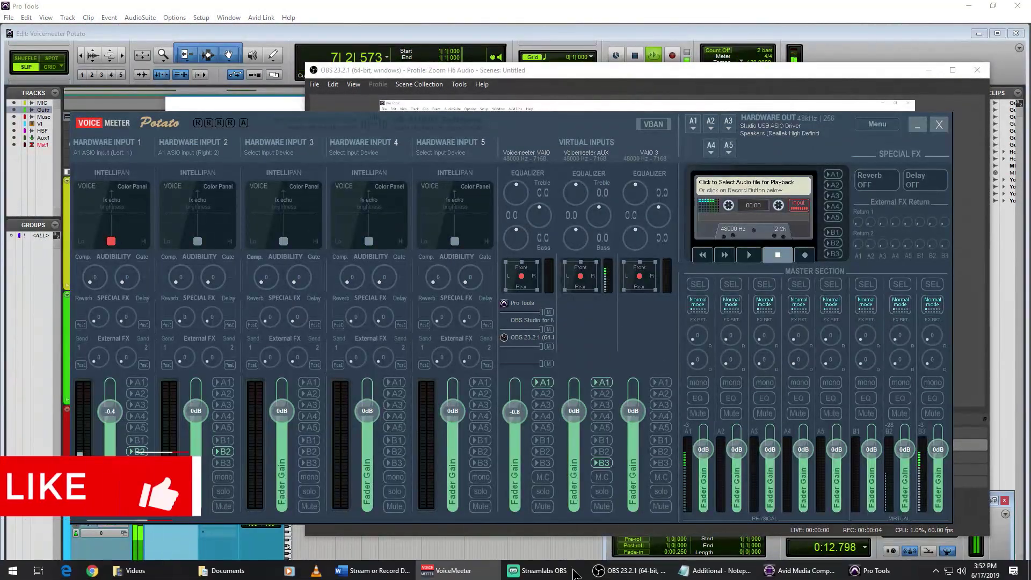
Step: Bring Pro Tools forward and close its Nectar plugin window
click(630, 569)
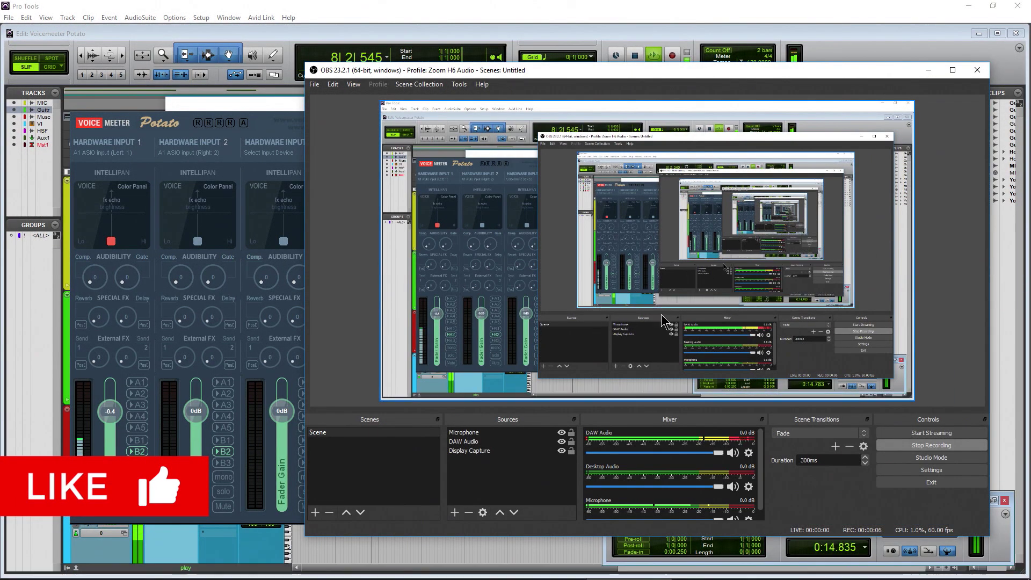
click(467, 7)
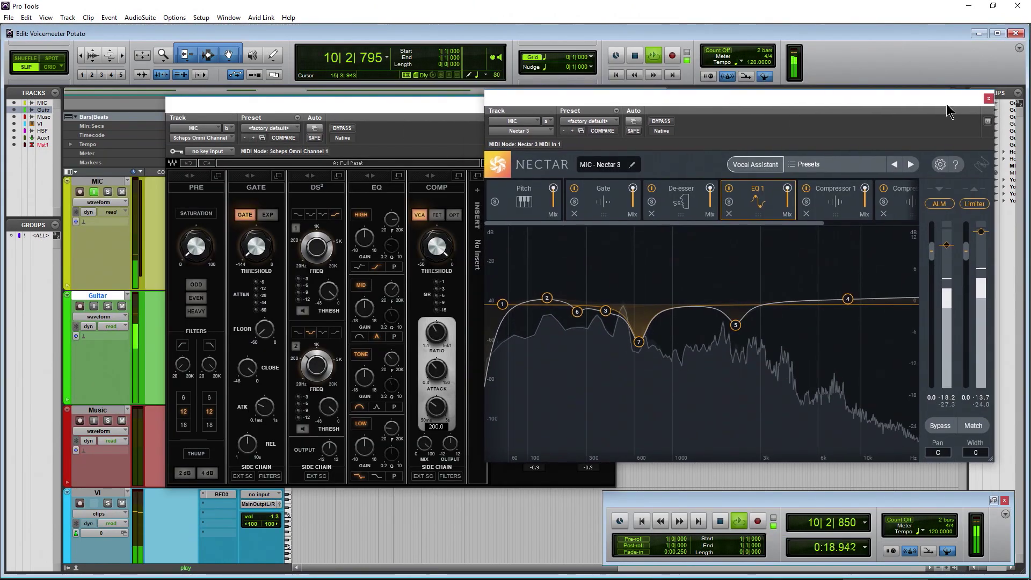
click(522, 109)
drag(523, 109, 775, 121)
scroll(301, 329, down, 3)
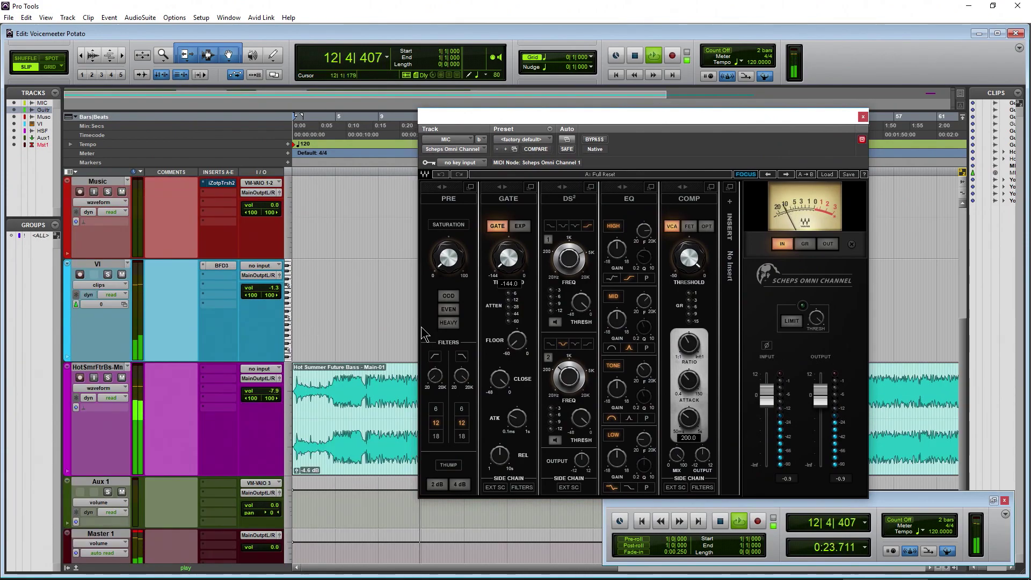
scroll(376, 328, up, 3)
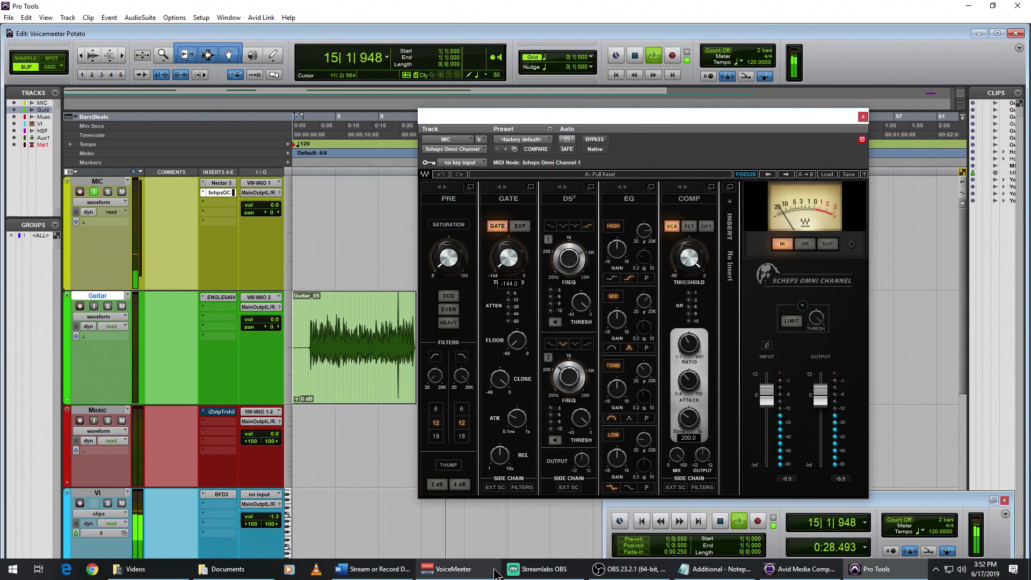
Step: Rearrange VoiceMeeter, Streamlabs and OBS windows, leaving an enlarged OBS Studio in front
click(466, 574)
drag(507, 119, 498, 109)
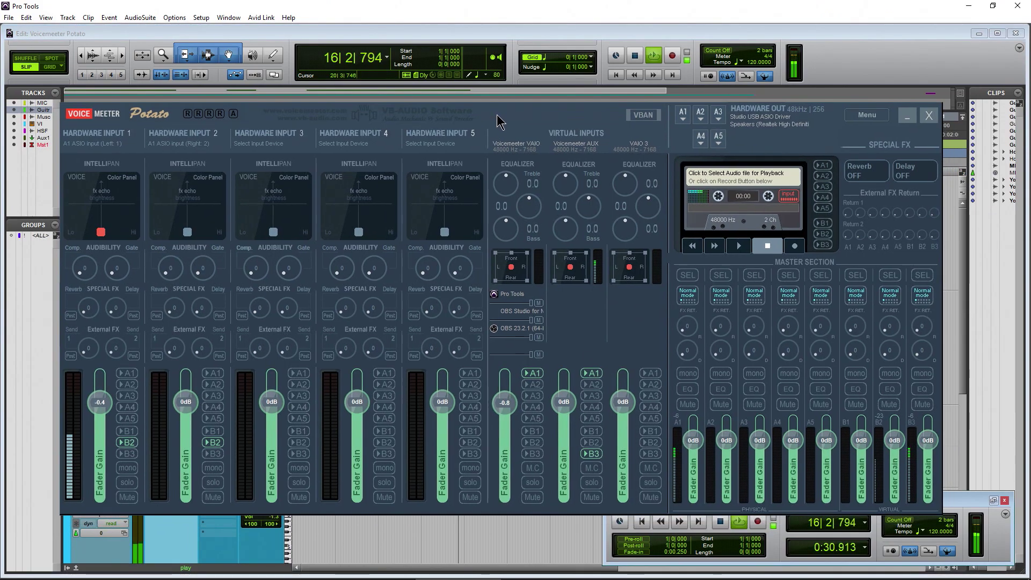
click(543, 569)
click(629, 569)
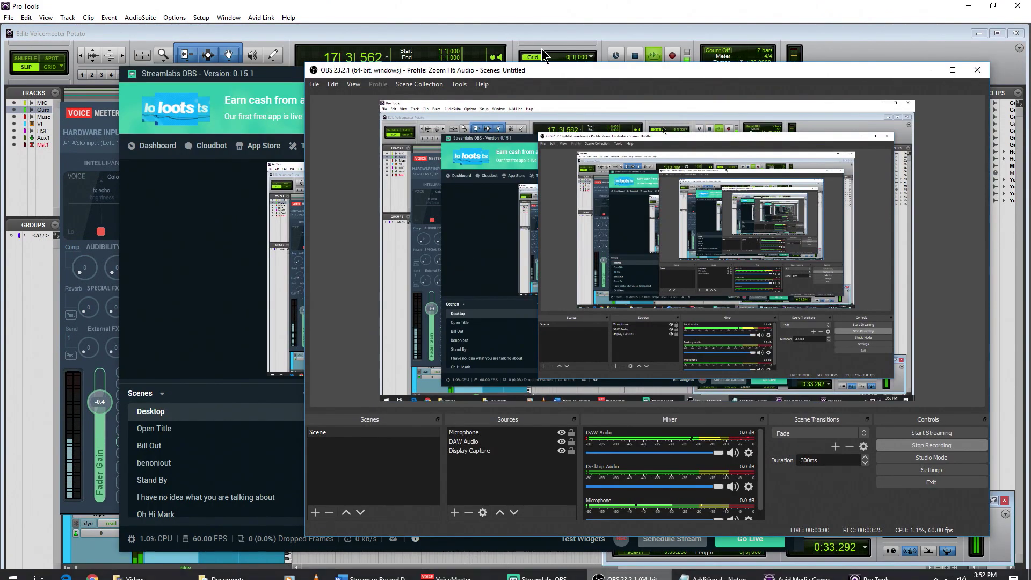
drag(370, 48, 328, 35)
drag(298, 81, 241, 78)
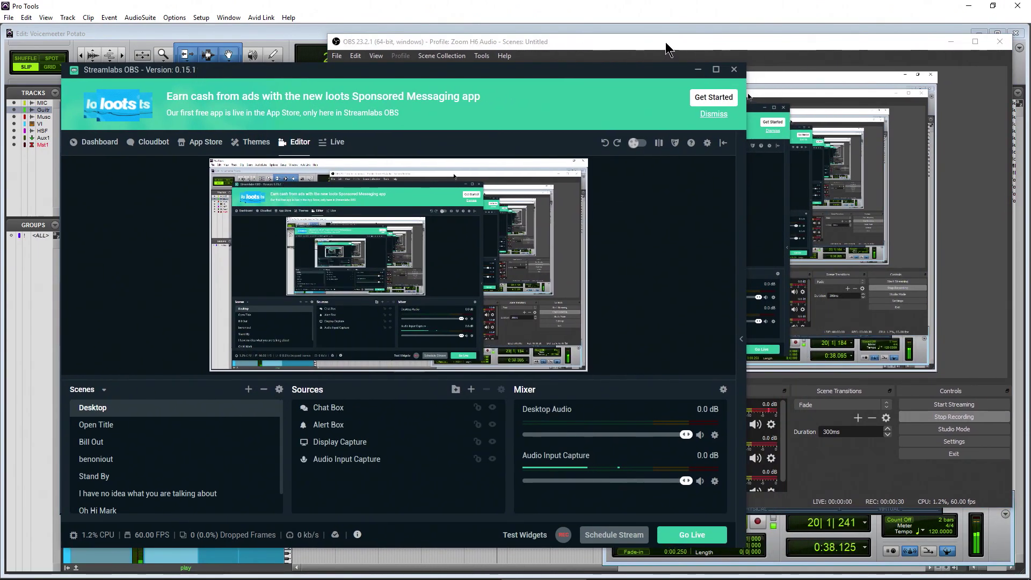
drag(672, 48, 679, 50)
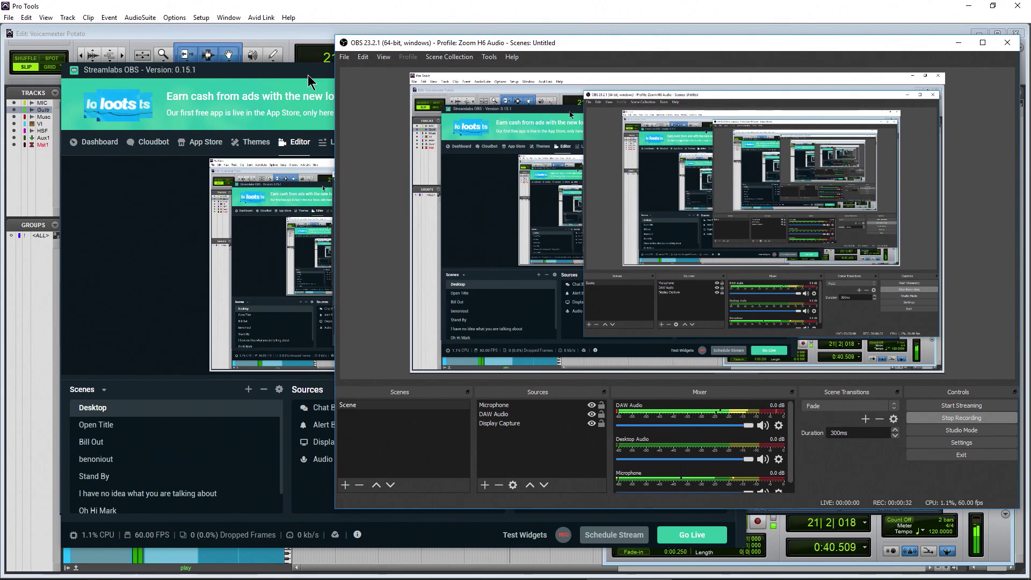